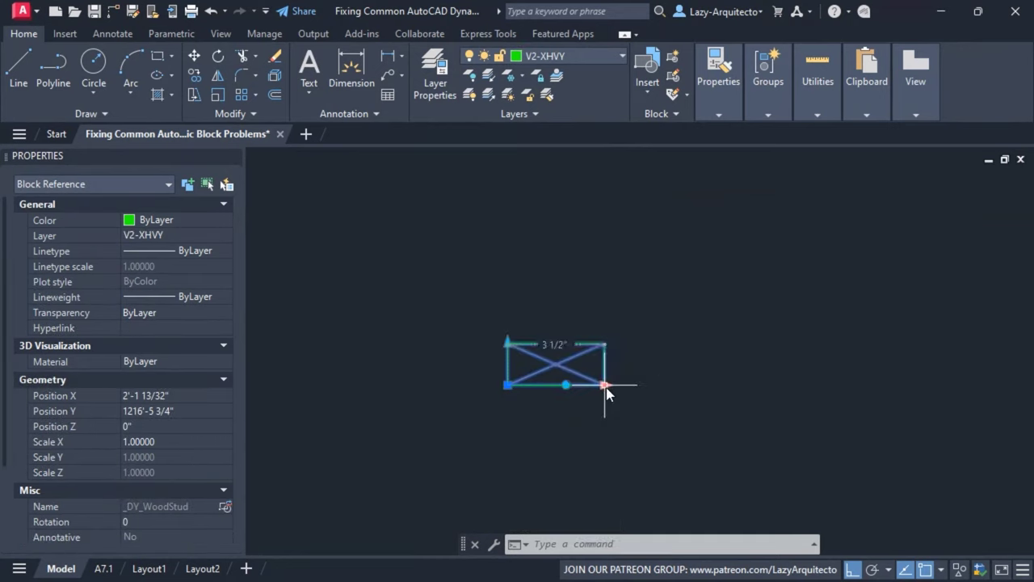
Stretch the wood stud block's length to 5 1/2" and 7 1/4", returning it to 3 1/2" at the end
left_click(606, 387)
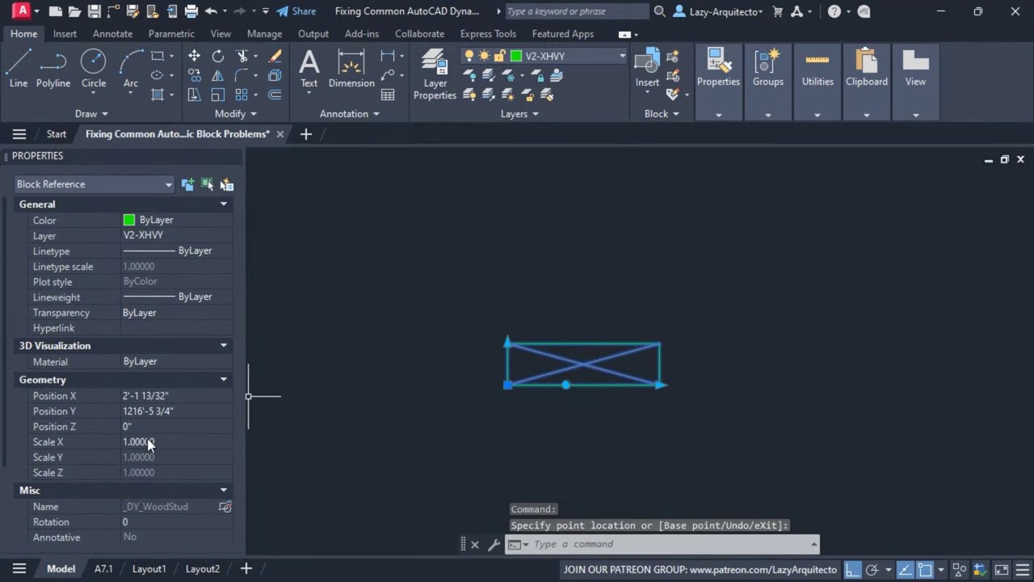
scroll(142, 452, "down", 3)
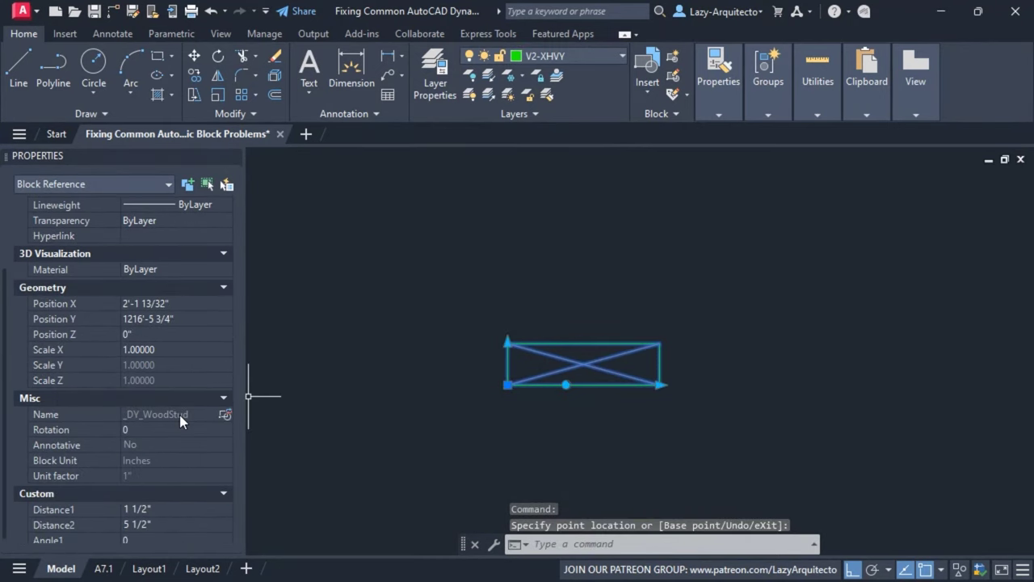
left_click(616, 399)
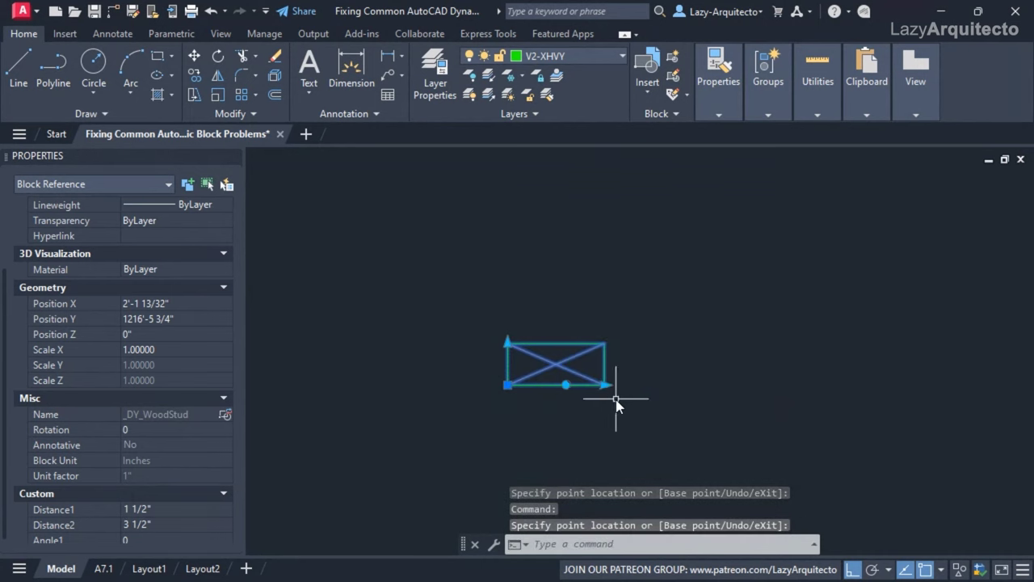
scroll(616, 399, "up", 2)
left_click(607, 386)
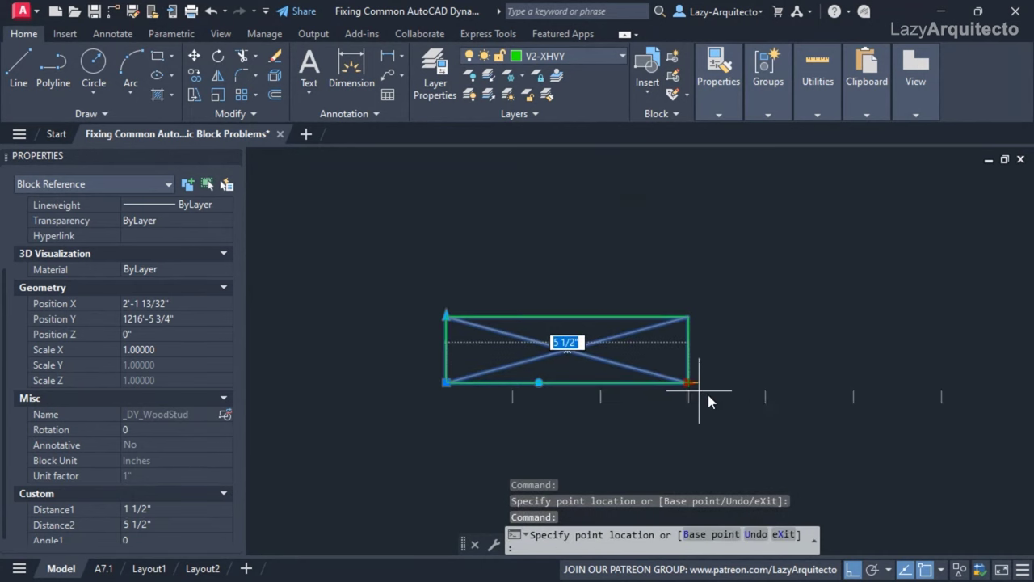
left_click(763, 390)
left_click(764, 383)
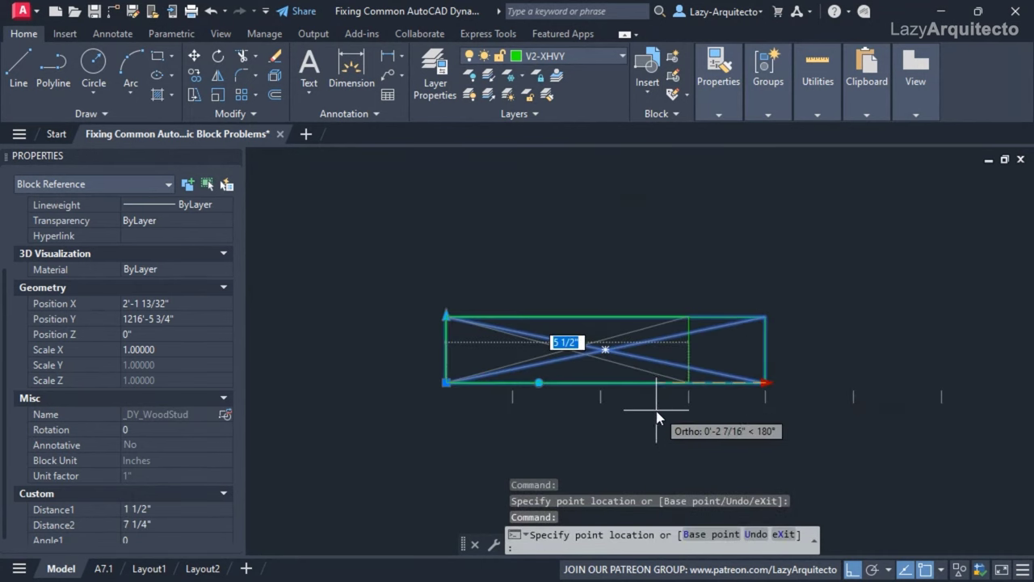
left_click(626, 412)
Rotate the wood stud block to 90 degrees with its rotation grip
left_click(538, 383)
left_click(496, 282)
middle_click_drag(496, 282, 540, 349)
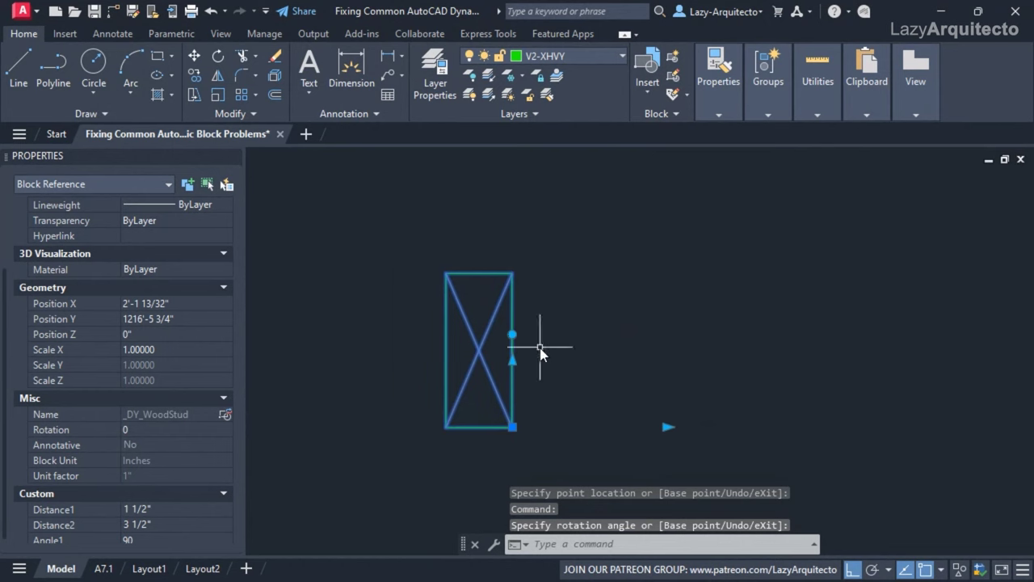
middle_click_drag(561, 409, 595, 379)
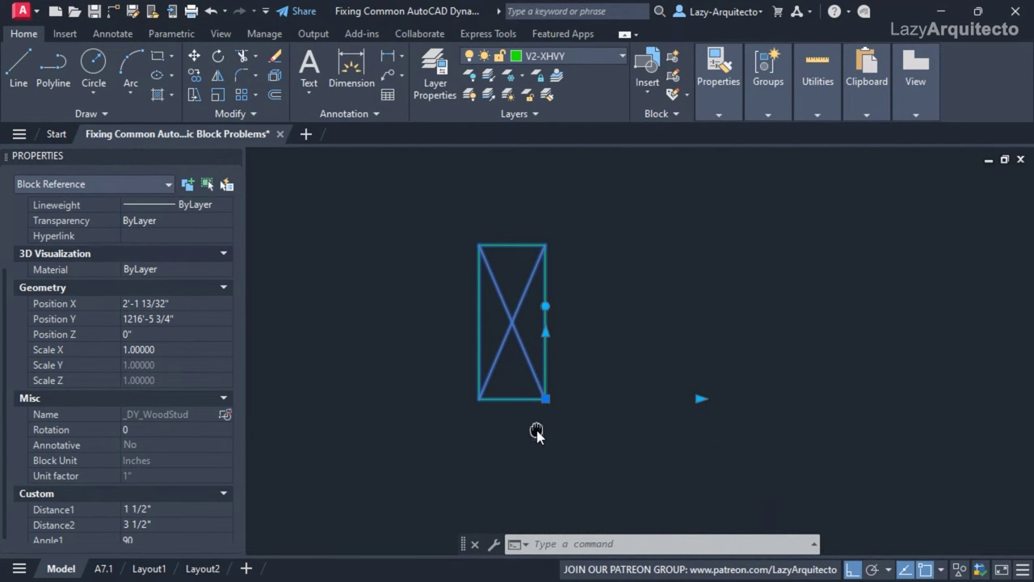
middle_click_drag(536, 429, 549, 433)
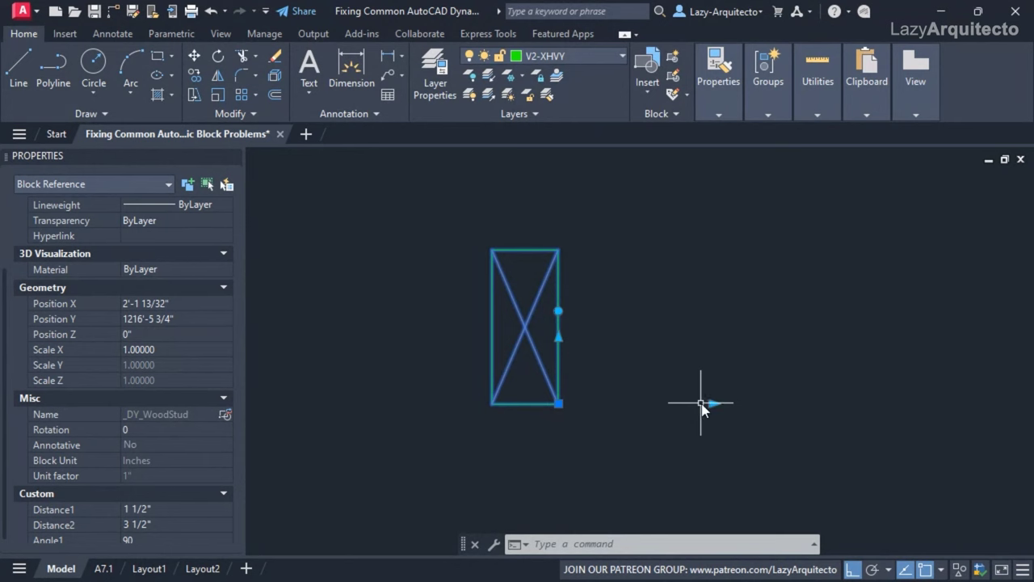
Stretch the rotated stud with its thickness grip, setting Distance1 to 3 1/2"
mouse_move(559, 338)
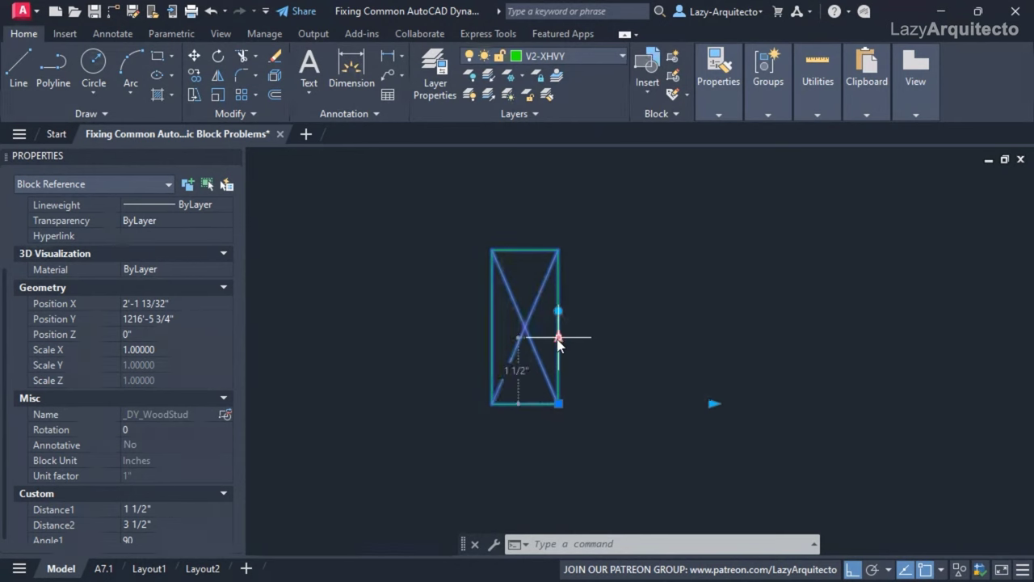
left_click(558, 337)
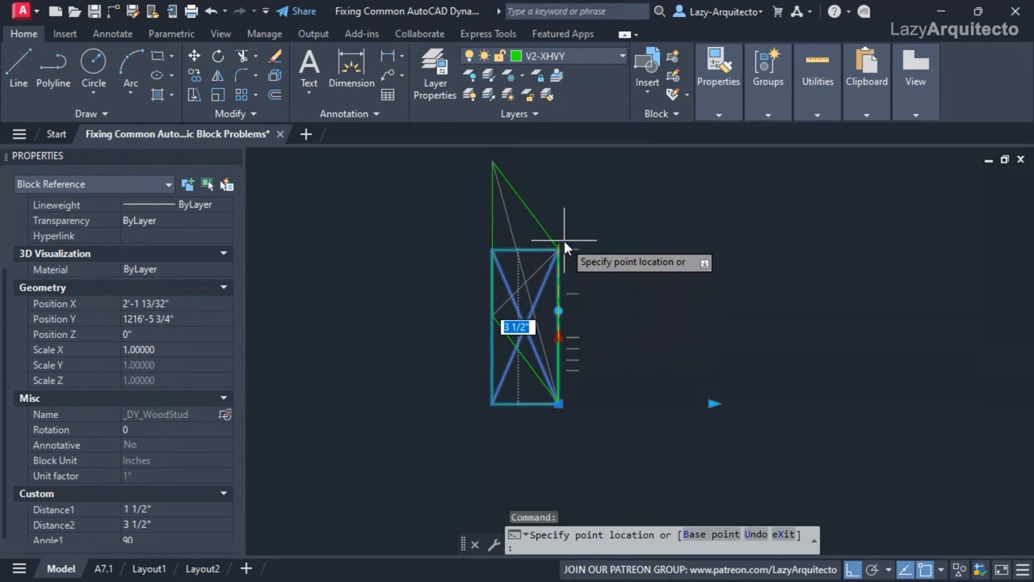
left_click(565, 214)
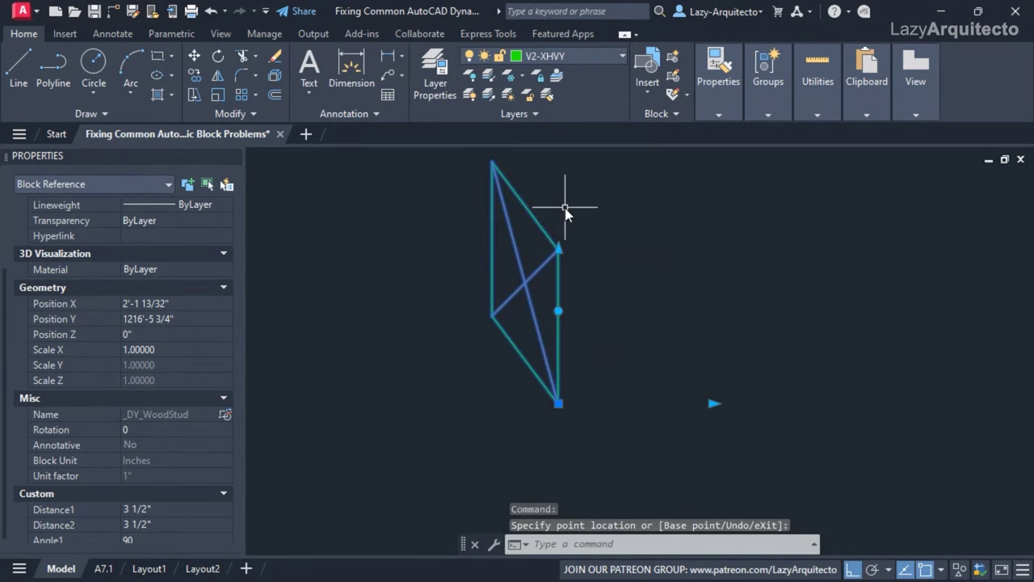
middle_click_drag(578, 221, 582, 263)
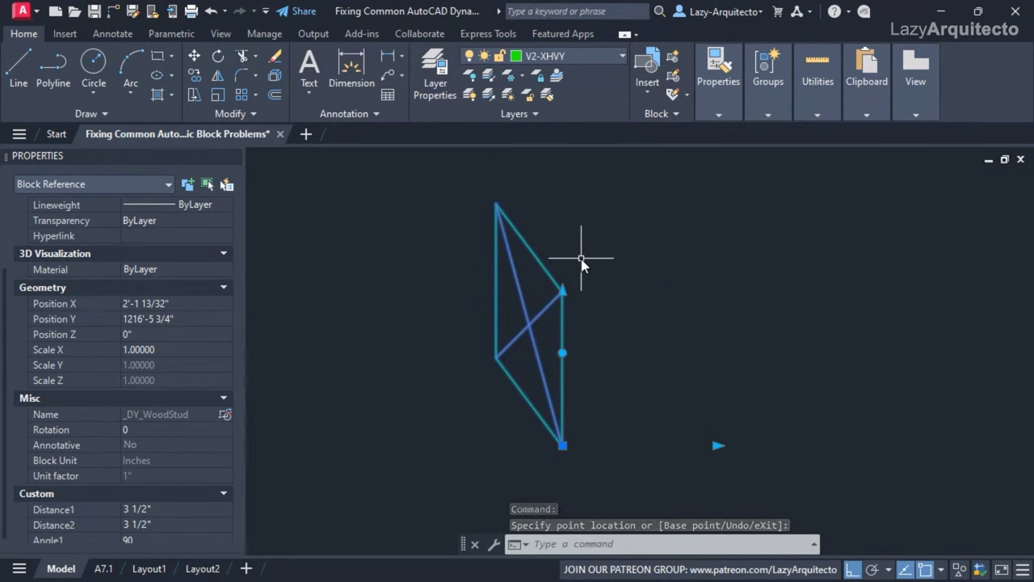
scroll(579, 385, "down", 2)
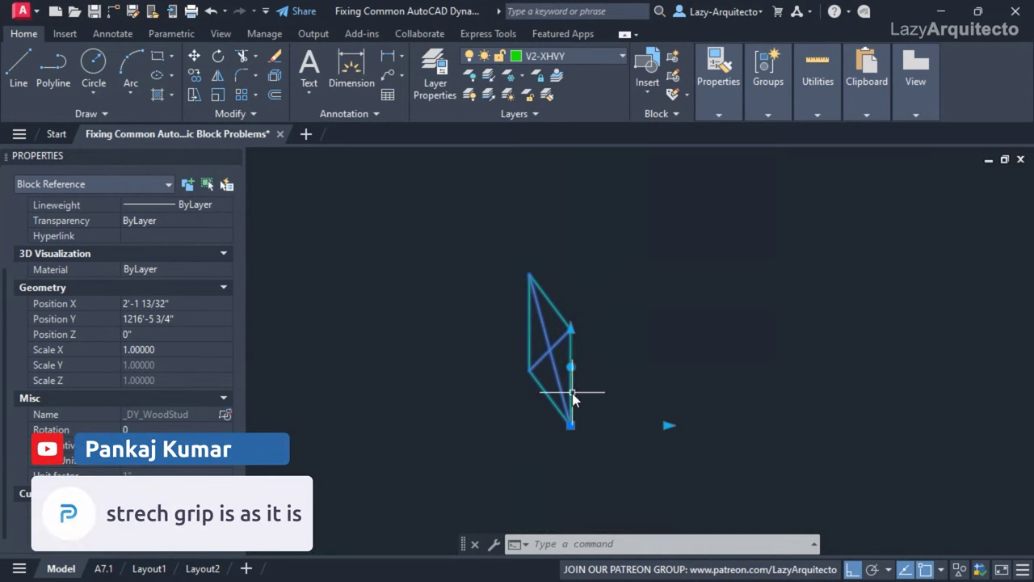
Open the stud block in the Block Editor and examine which objects belong to its Rotate action
right_click(575, 388)
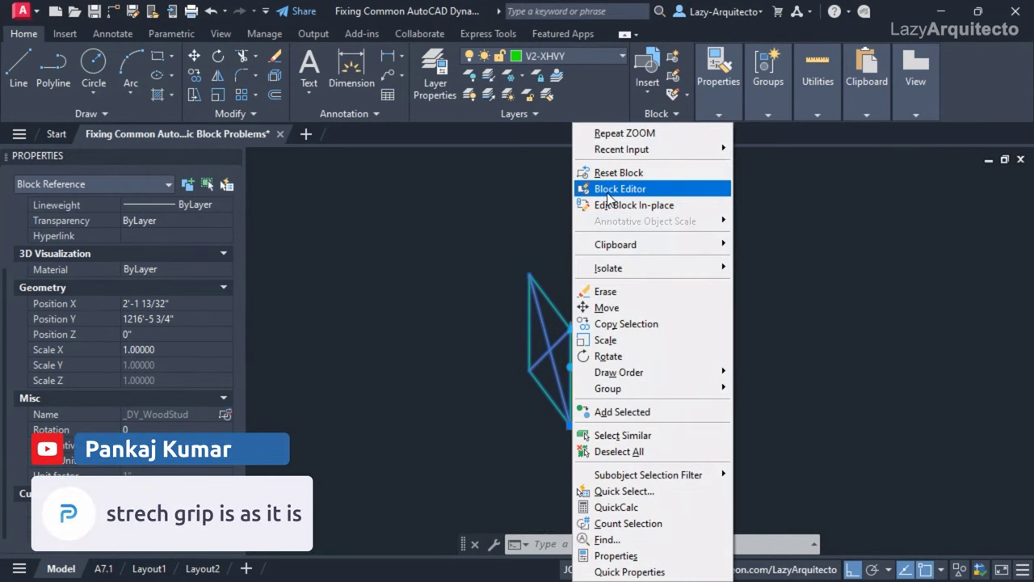
left_click(608, 192)
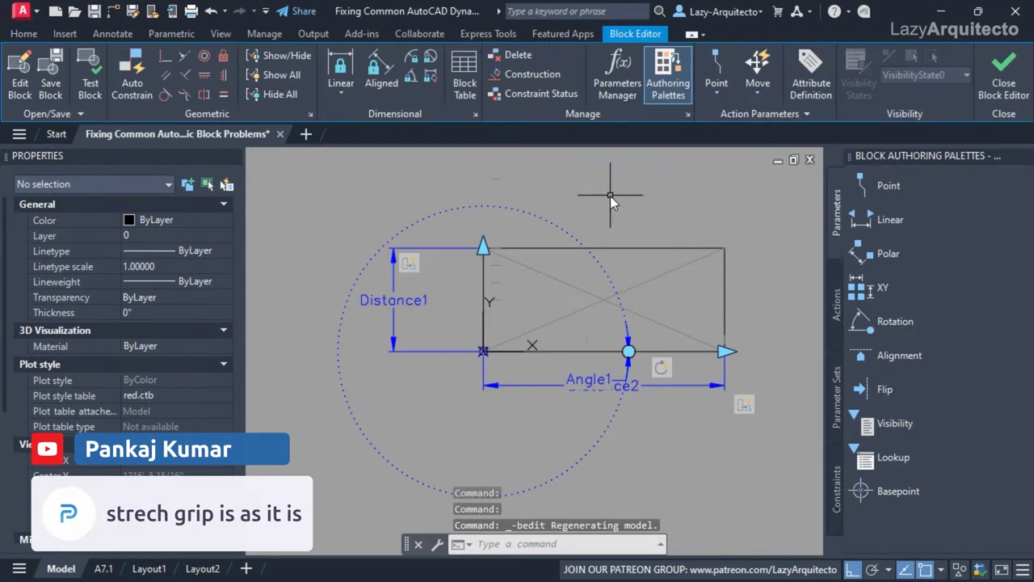
left_click(661, 373)
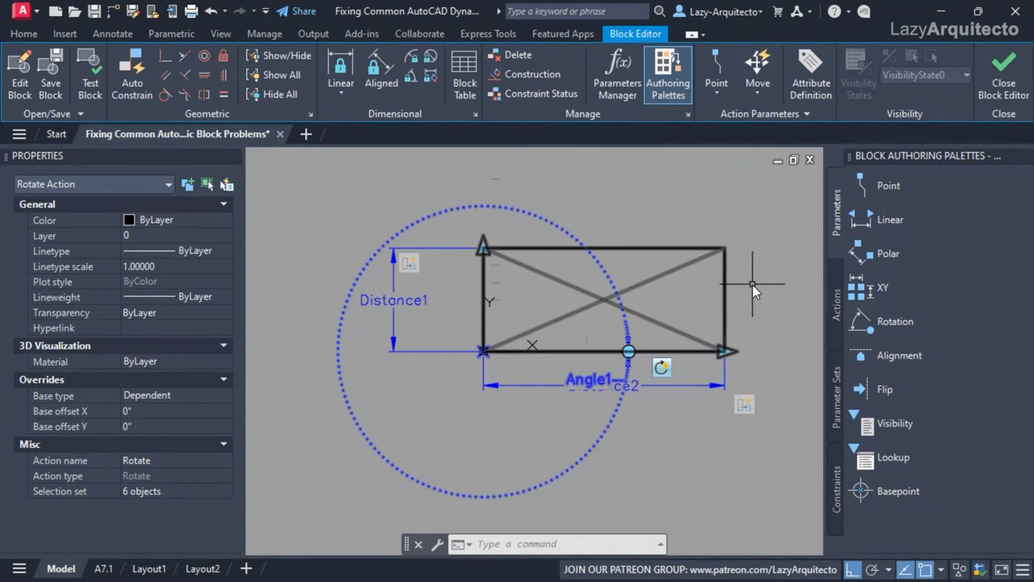
key("Escape")
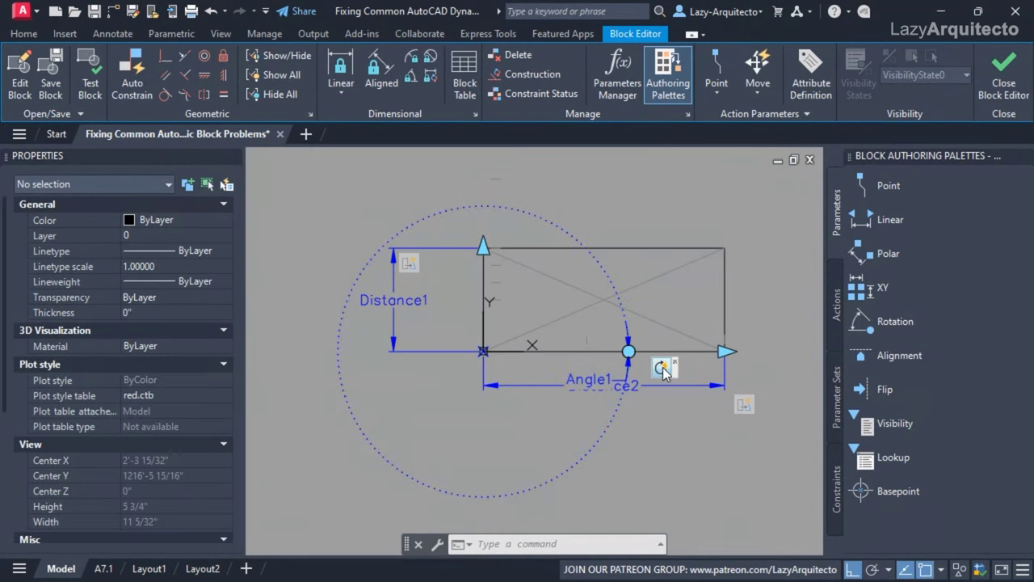
left_click(661, 369)
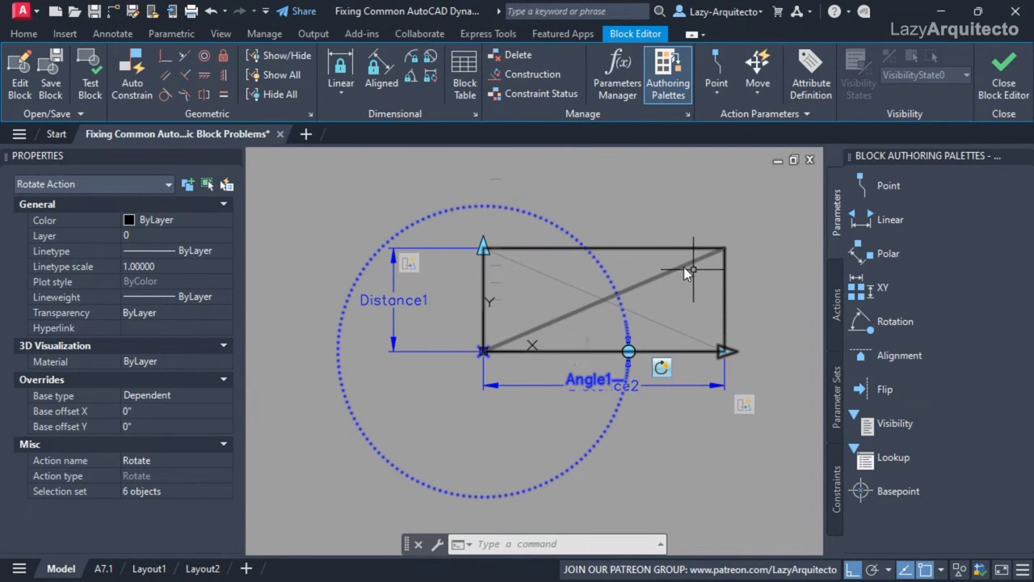
key("Escape")
Modify the Rotate action's selection set to add the Distance1 and Distance2 linear parameters, and check the set
left_click(659, 370)
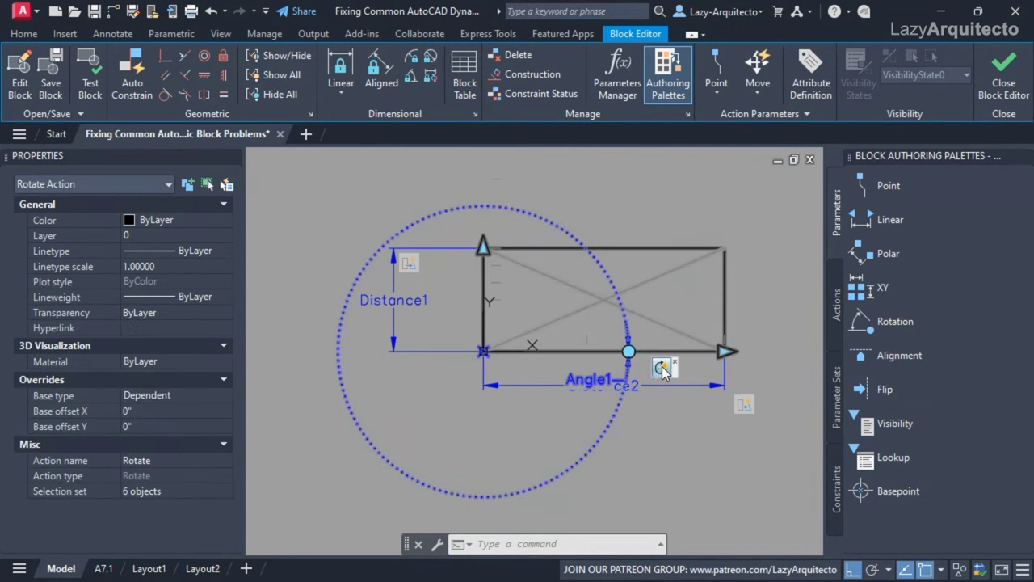
right_click(661, 369)
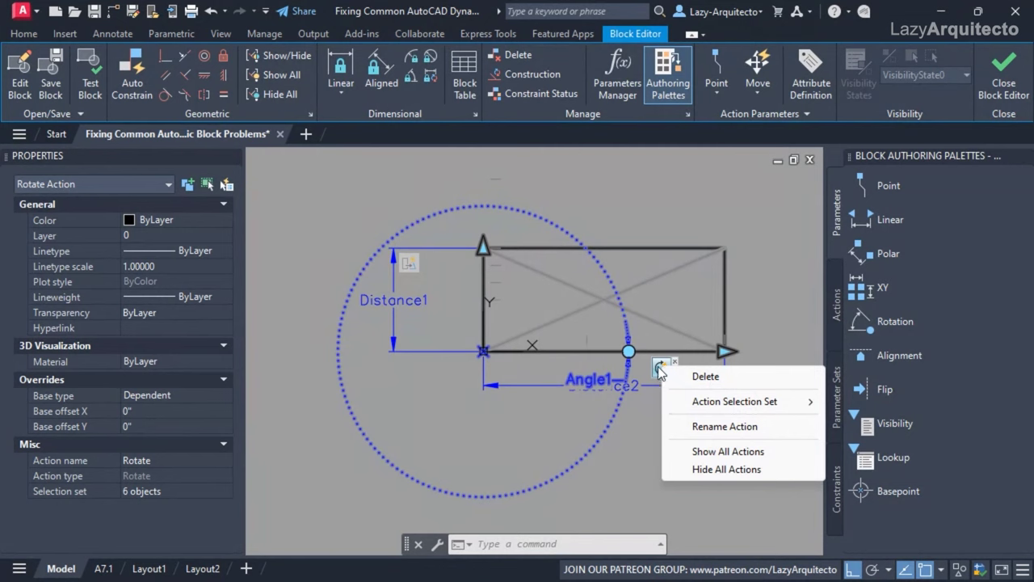
mouse_move(757, 404)
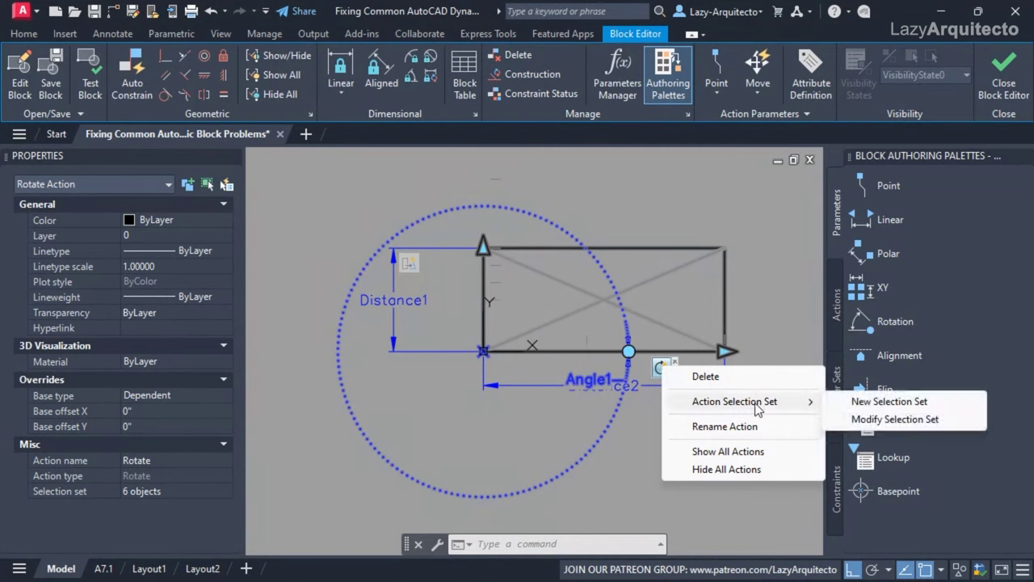
left_click(862, 422)
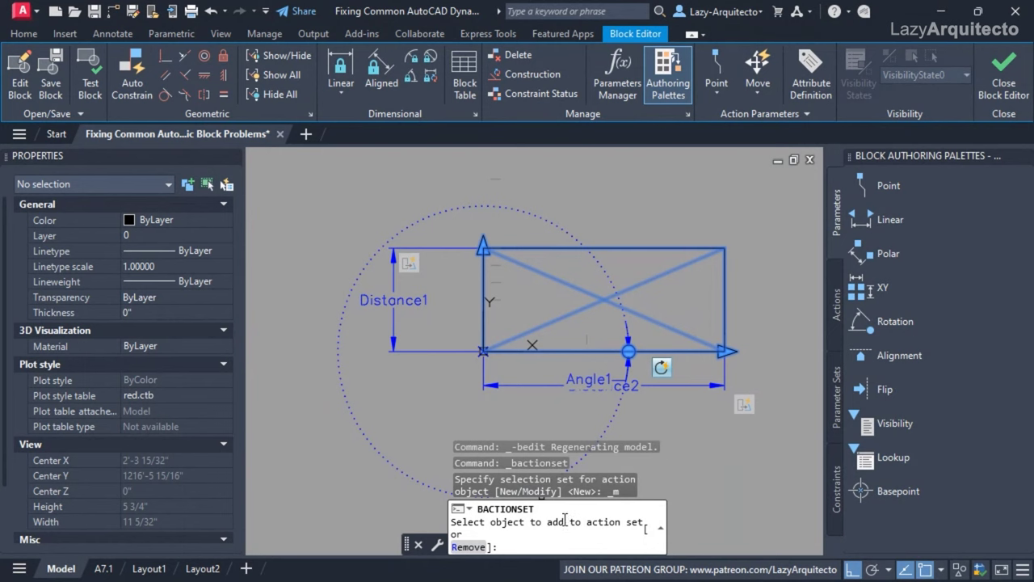
left_click(395, 303)
left_click(484, 246)
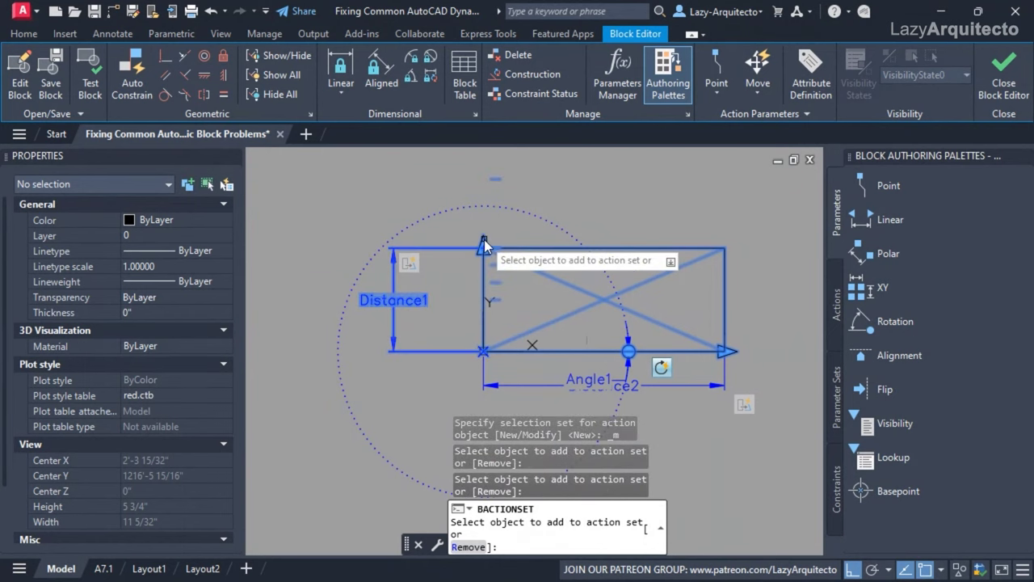
left_click(641, 386)
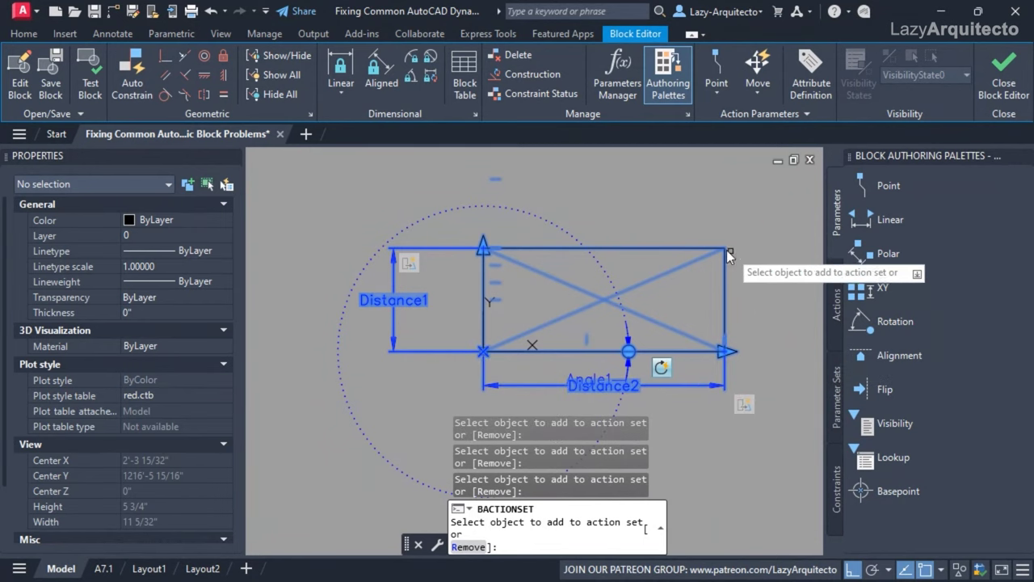
key("Return")
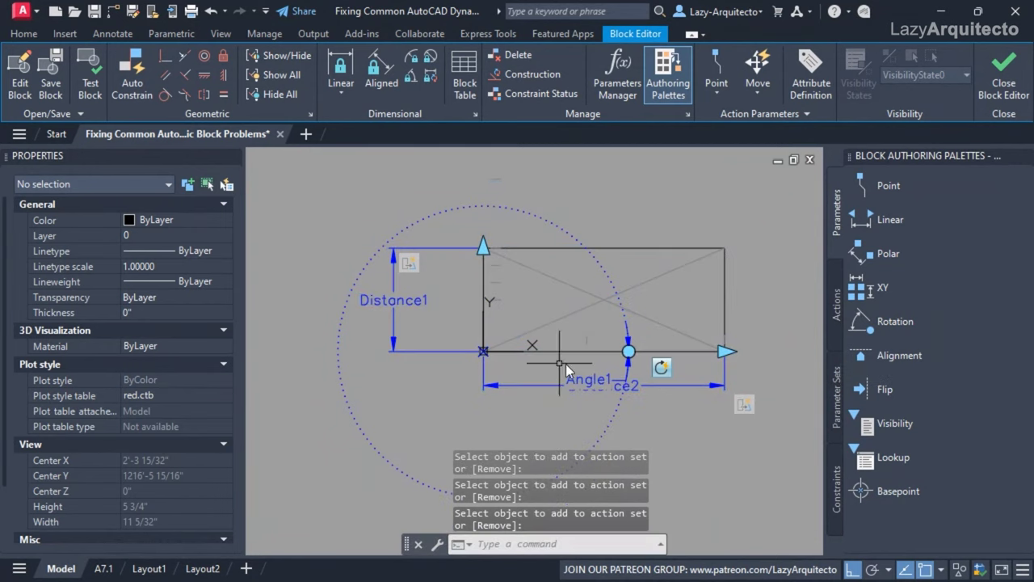
left_click(659, 370)
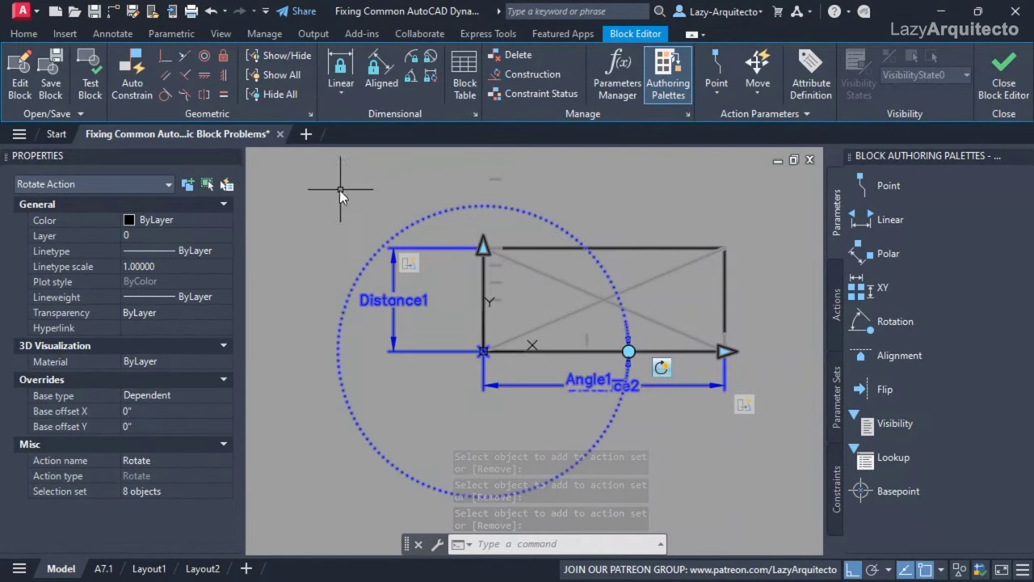
Test the edited block by stretching the stud's length to 5 1/2" and rotating it upright
left_click(84, 86)
left_click(623, 361)
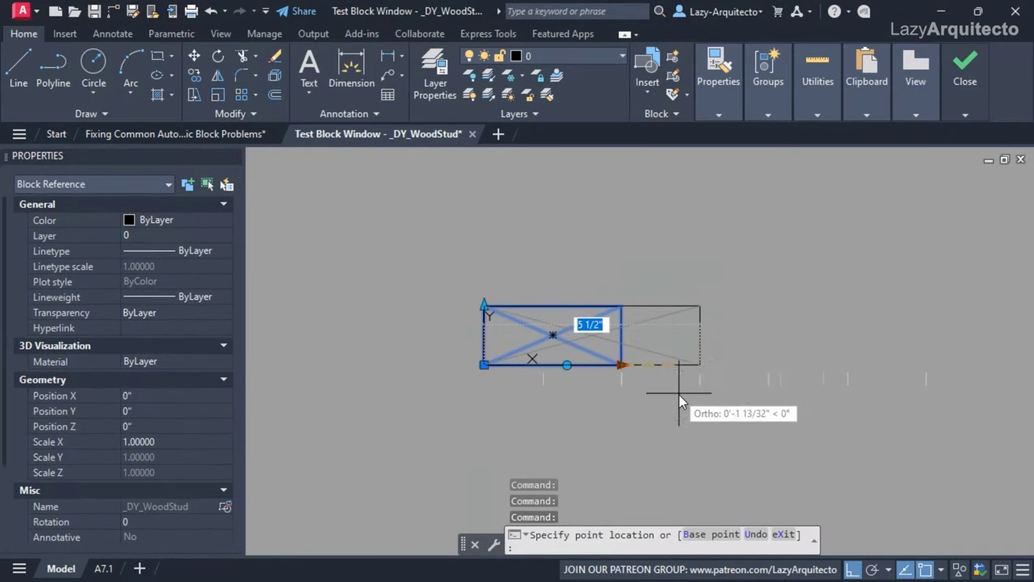
left_click(702, 395)
left_click(566, 364)
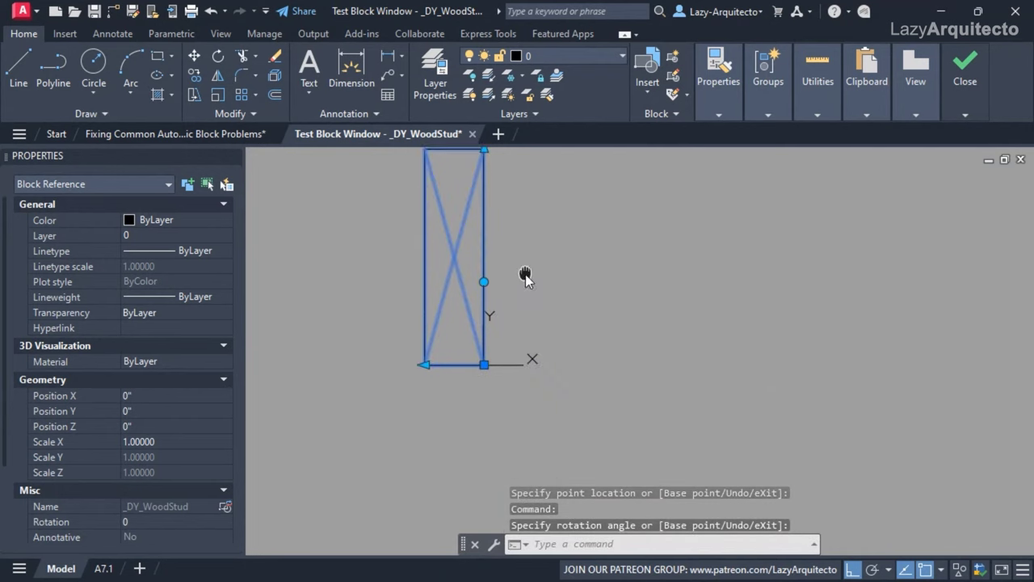
left_click(560, 204)
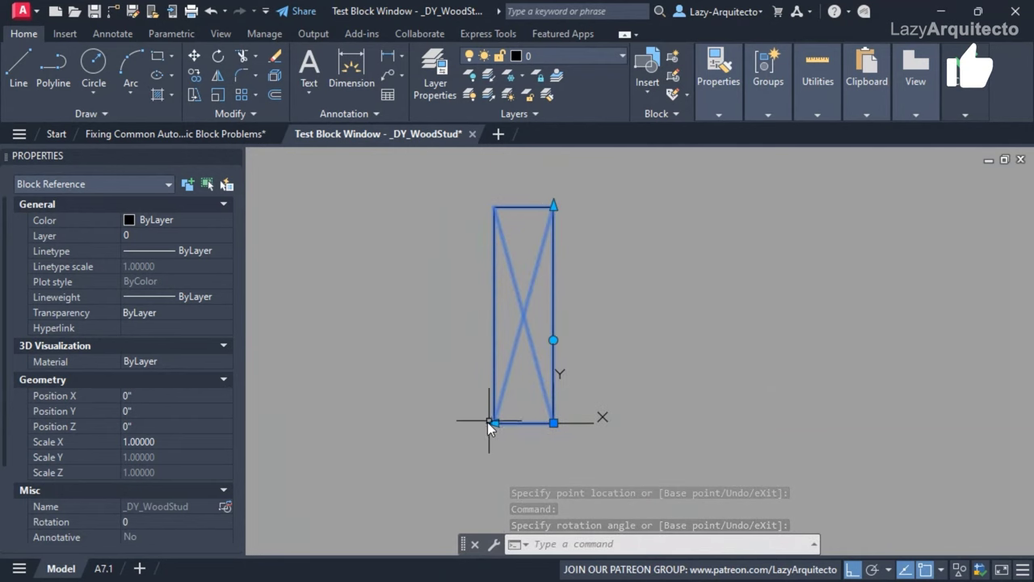
middle_click_drag(569, 298, 574, 345)
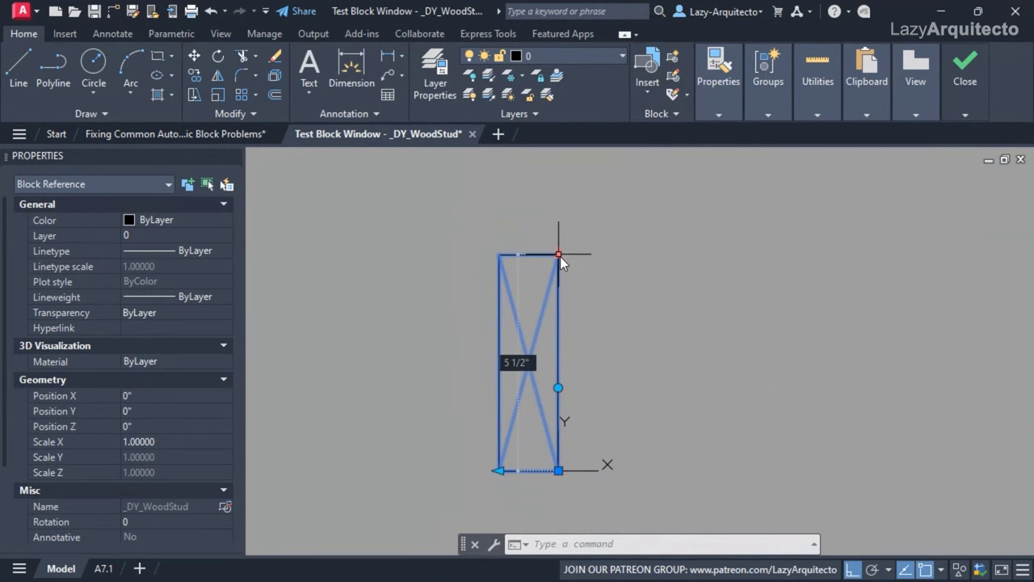
Shorten and lengthen the upright stud with its length grip to test stretching after rotation
left_click(559, 254)
left_click(574, 331)
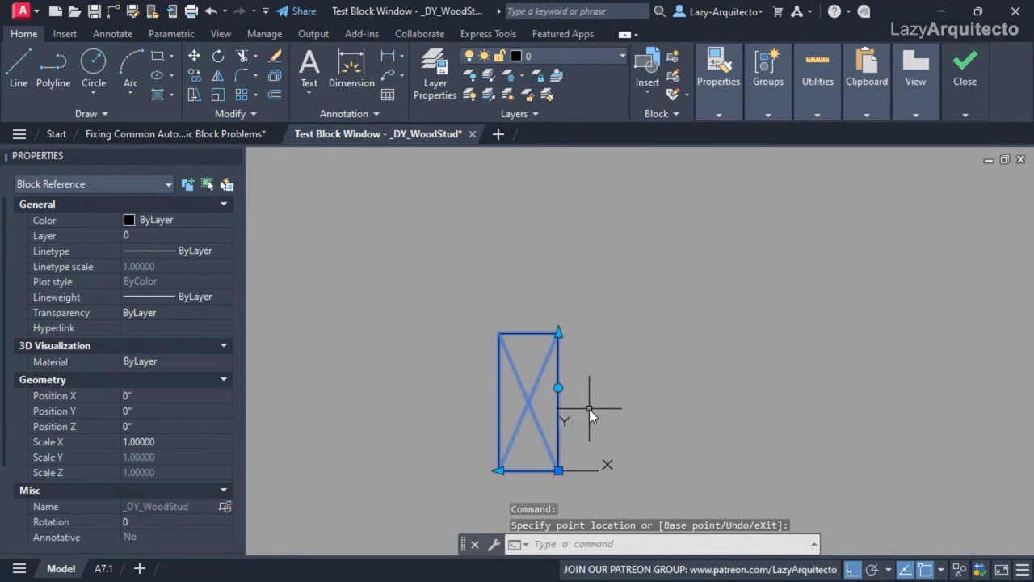
middle_click_drag(599, 397, 639, 364)
left_click(598, 299)
left_click(598, 257)
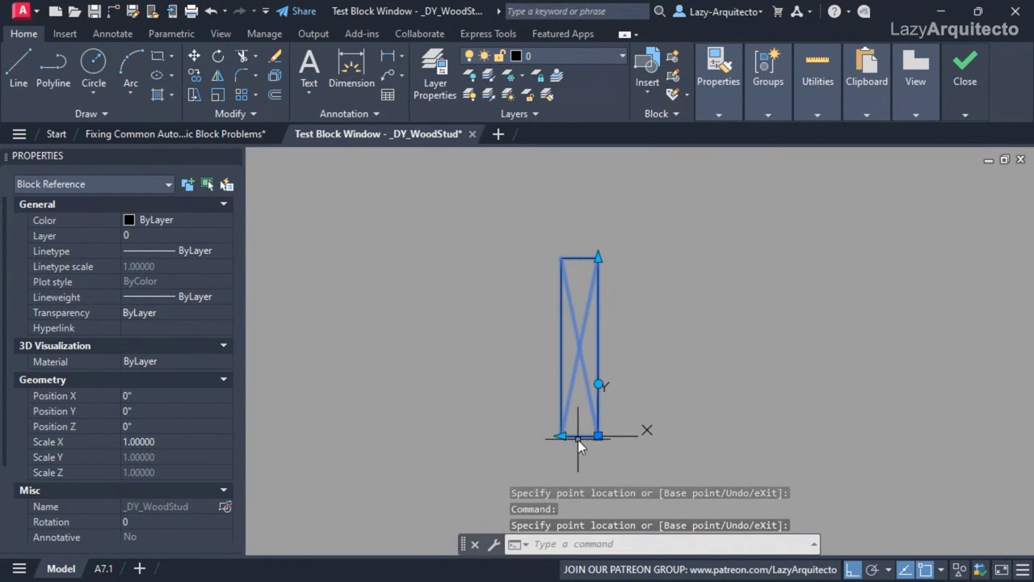
Change the upright test stud's thickness with its grip and rotate the stud back to horizontal
left_click(538, 437)
left_click(543, 437)
left_click(598, 383)
left_click(589, 293)
middle_click_drag(589, 293, 538, 350)
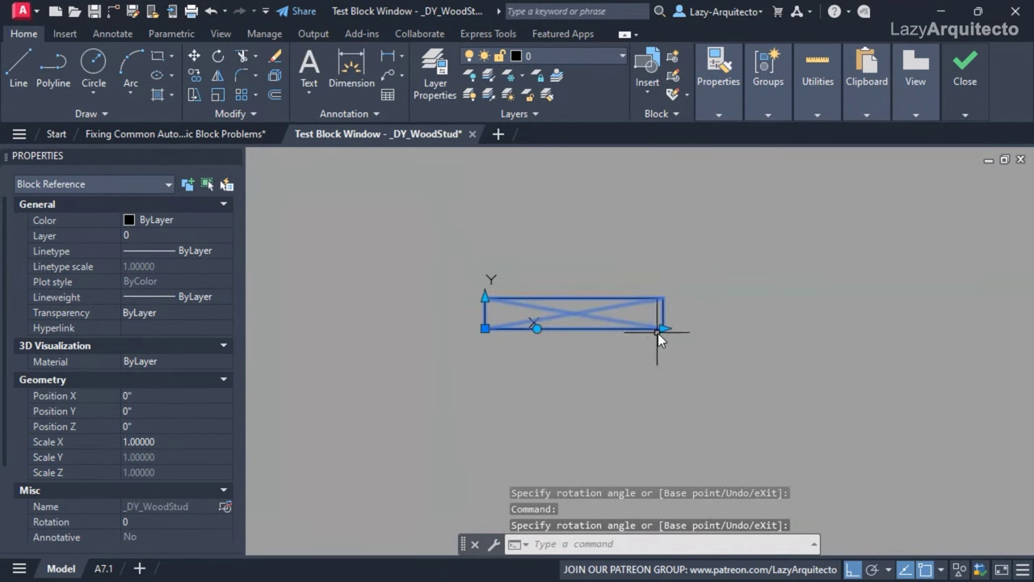
Retest the horizontal stud's length grip by shortening the stud and stretching it out again
left_click(662, 327)
left_click(573, 358)
left_click(572, 328)
left_click(609, 374)
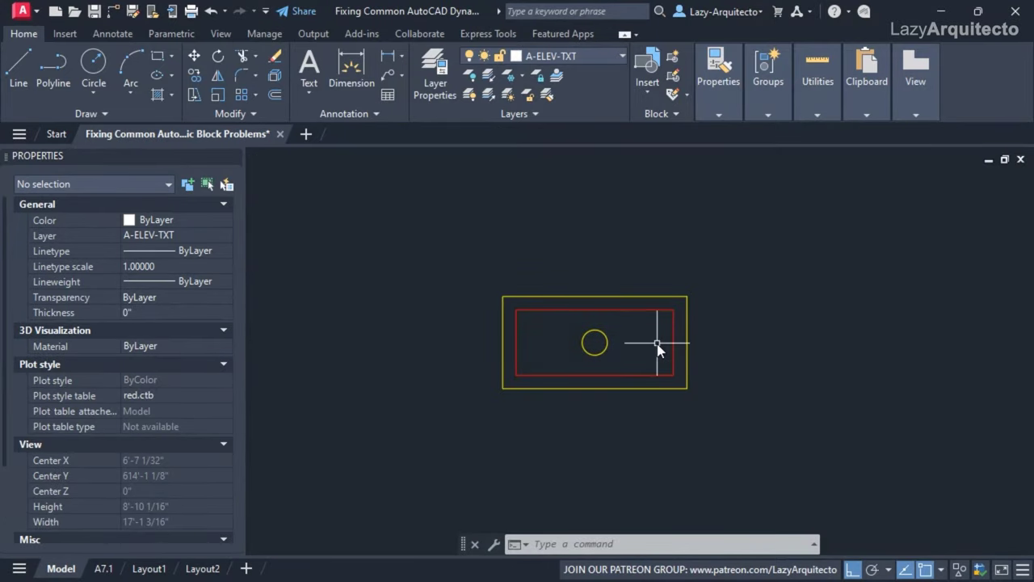
middle_click_drag(648, 342, 611, 345)
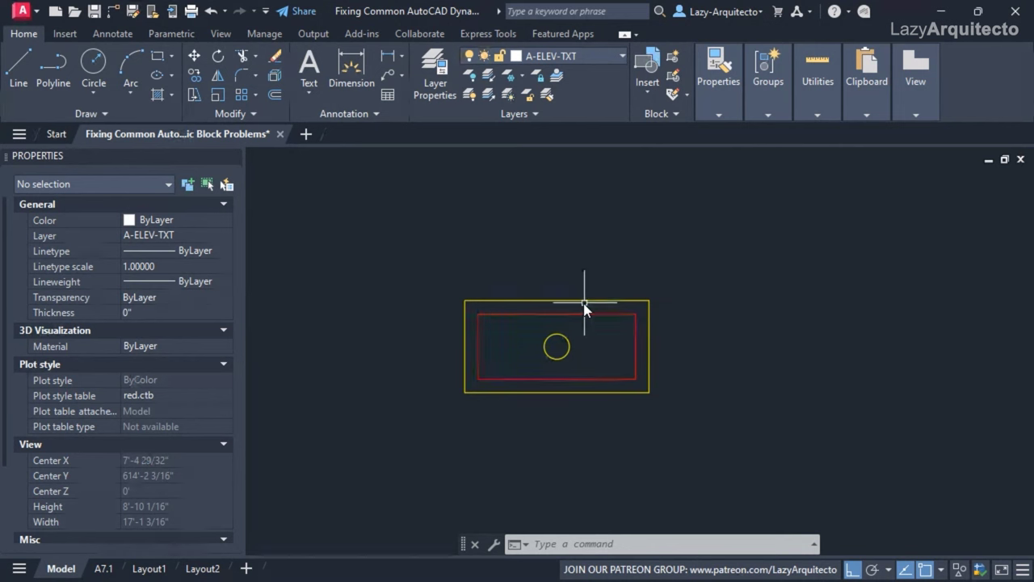
Select the TROFFER light block in the drawing and flip it upright with its flip grip to check its base point
left_click(569, 302)
middle_click_drag(597, 280, 599, 265)
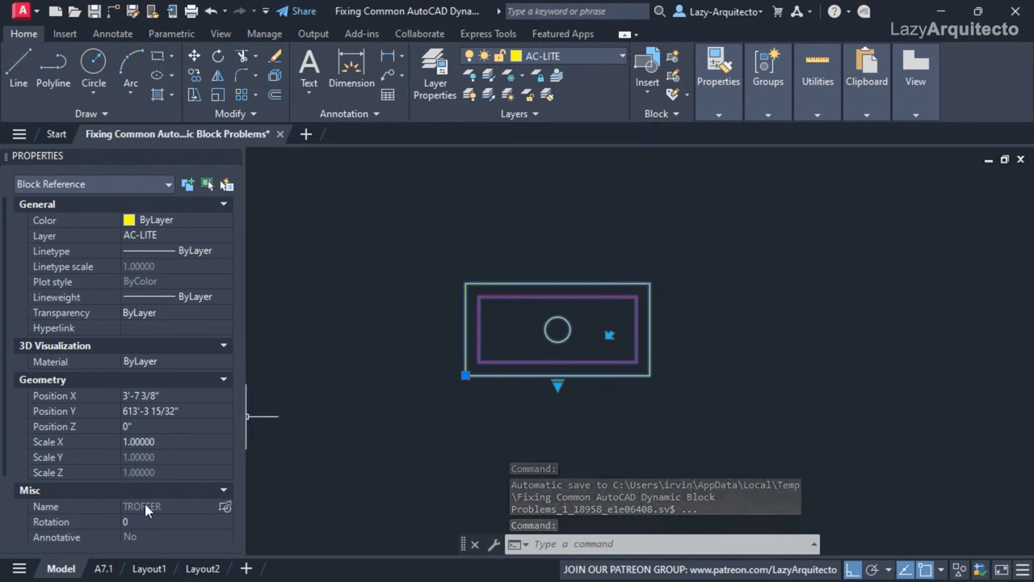
middle_click_drag(559, 330, 585, 336)
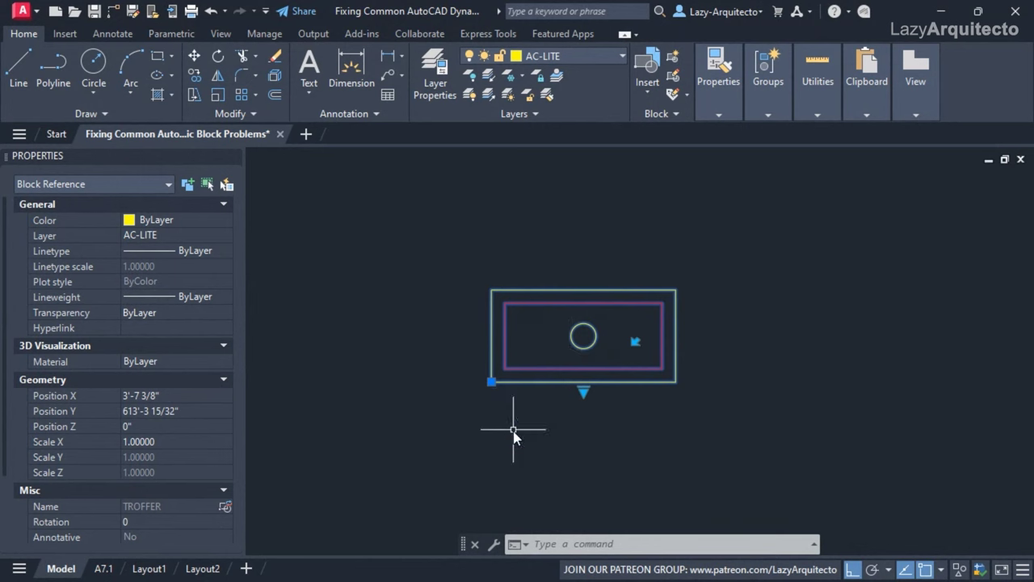
middle_click_drag(512, 429, 494, 429)
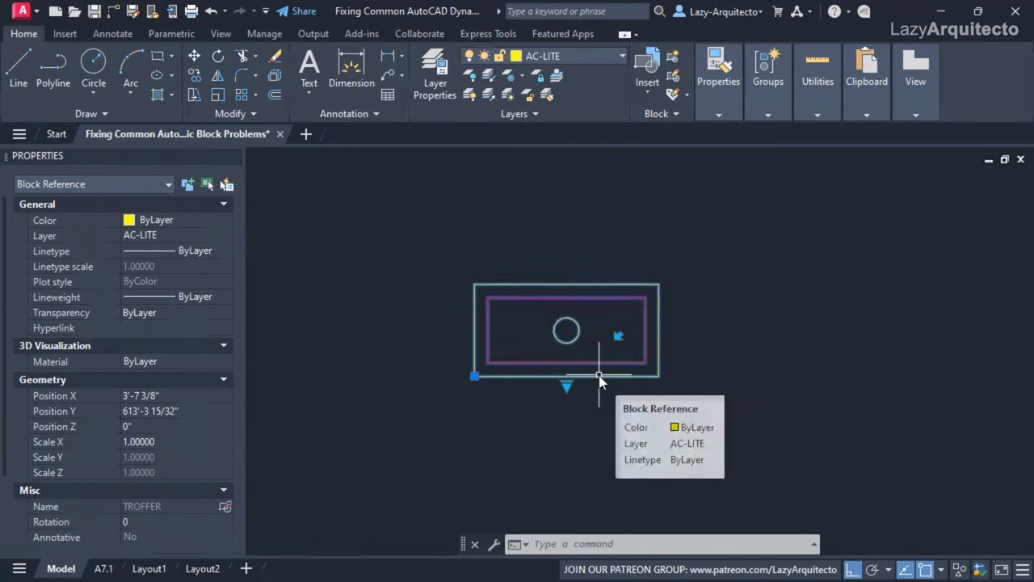
left_click(619, 337)
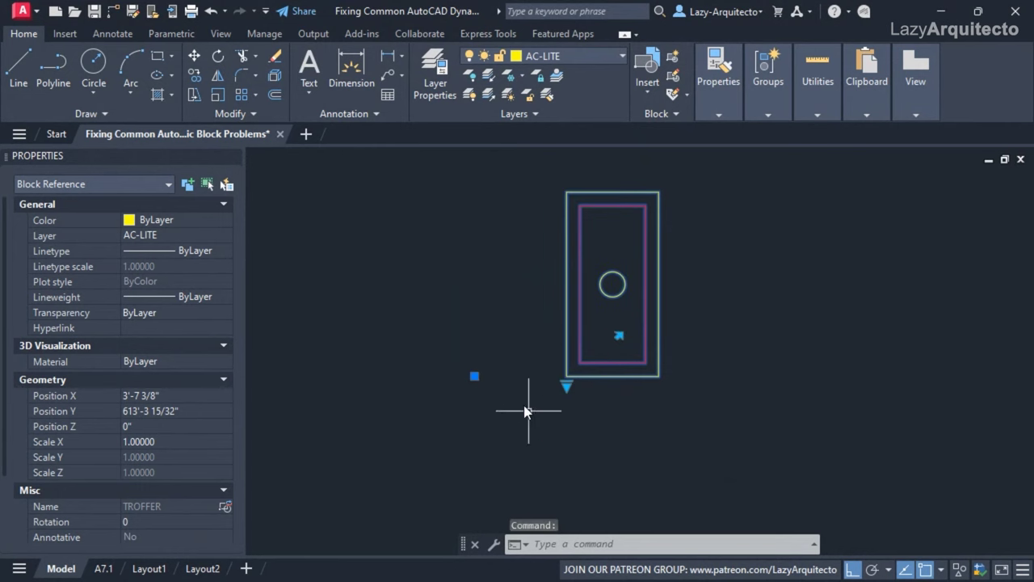
middle_click_drag(509, 309, 506, 320)
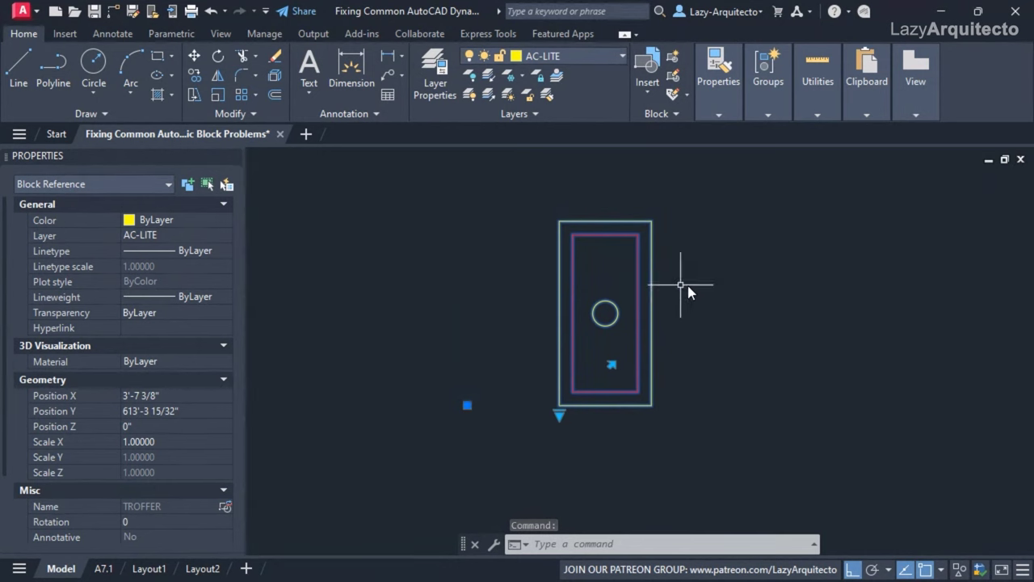
Open the flipped TROFFER block in the Block Editor and locate its origin corner
right_click(575, 277)
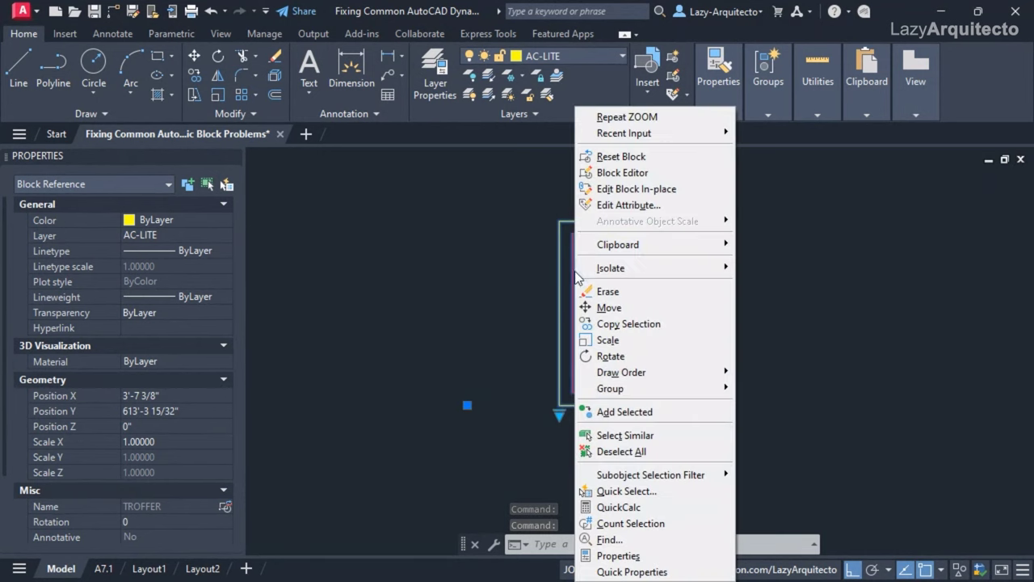
left_click(623, 173)
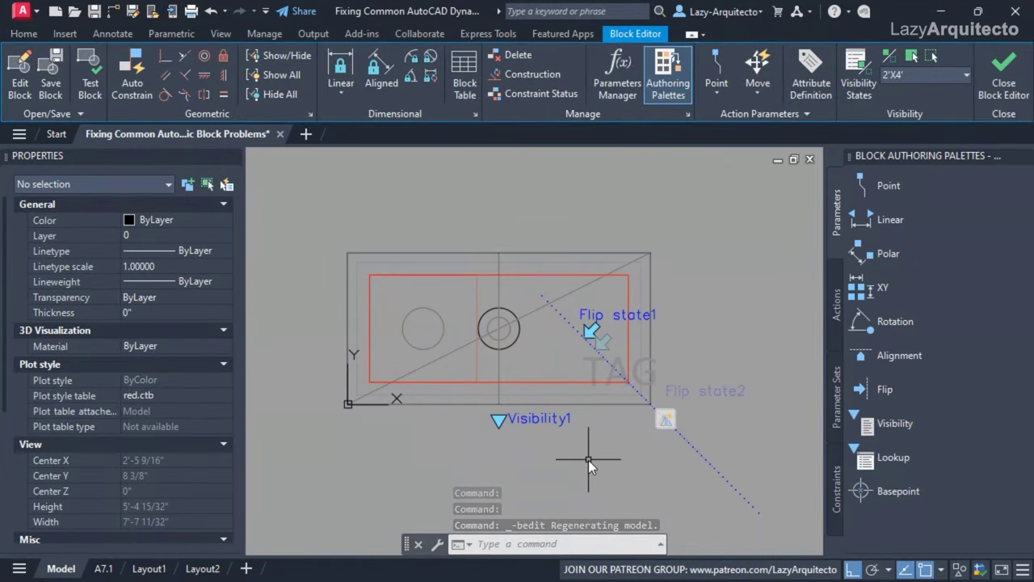
middle_click_drag(514, 206, 543, 223)
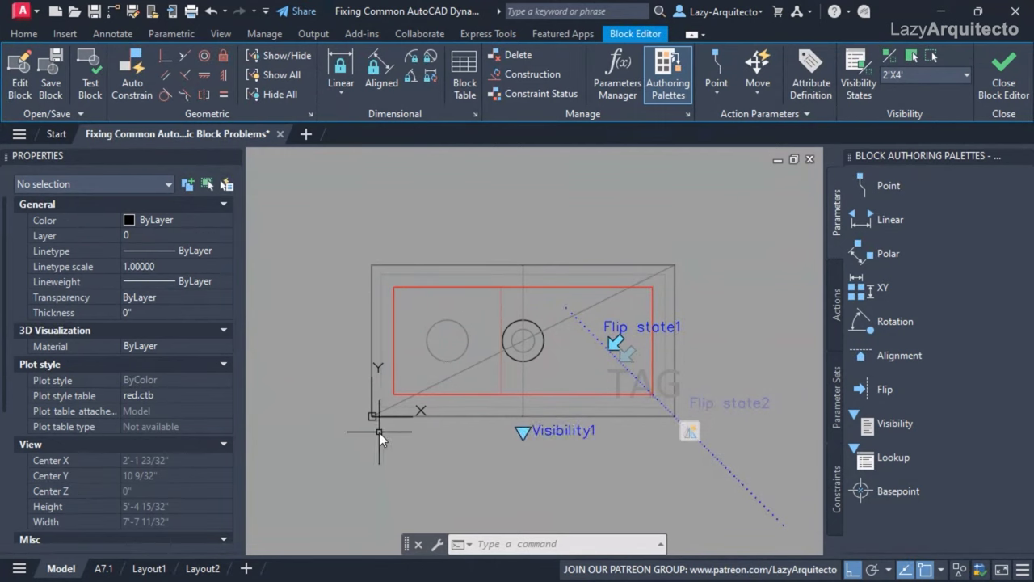
mouse_move(379, 416)
left_mouse_down()
mouse_move(595, 349)
mouse_move(401, 390)
mouse_move(367, 407)
left_mouse_up()
middle_click_drag(619, 459, 631, 438)
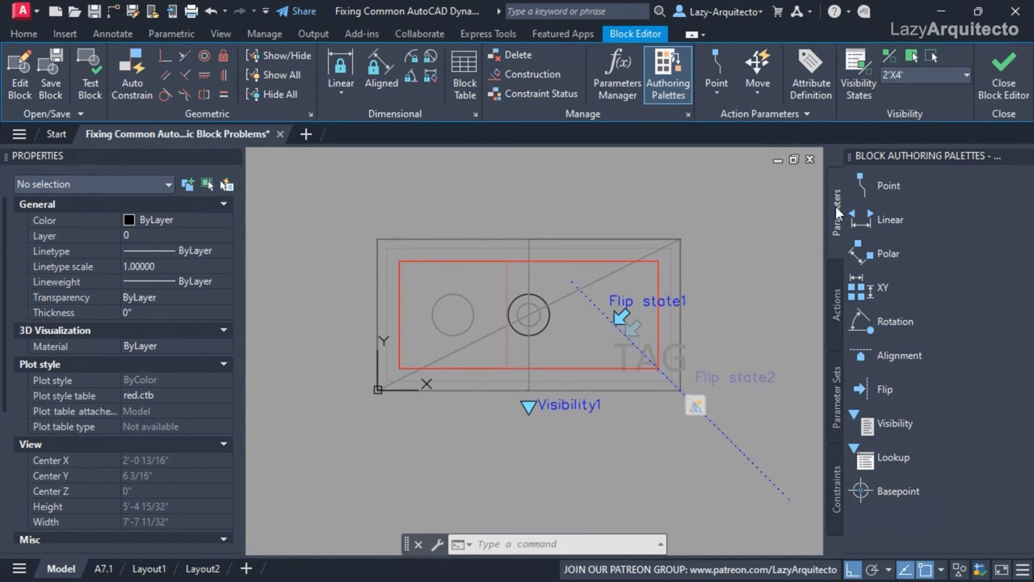
Add a Basepoint parameter at the lower-left corner of the light fixture's outer rectangle, on the block origin
left_click(669, 87)
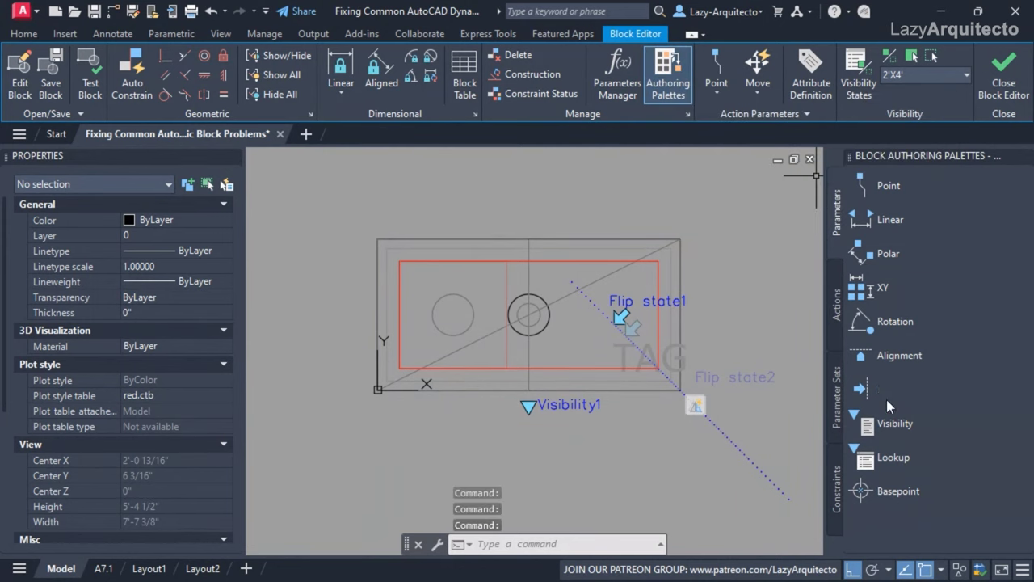
left_click(875, 492)
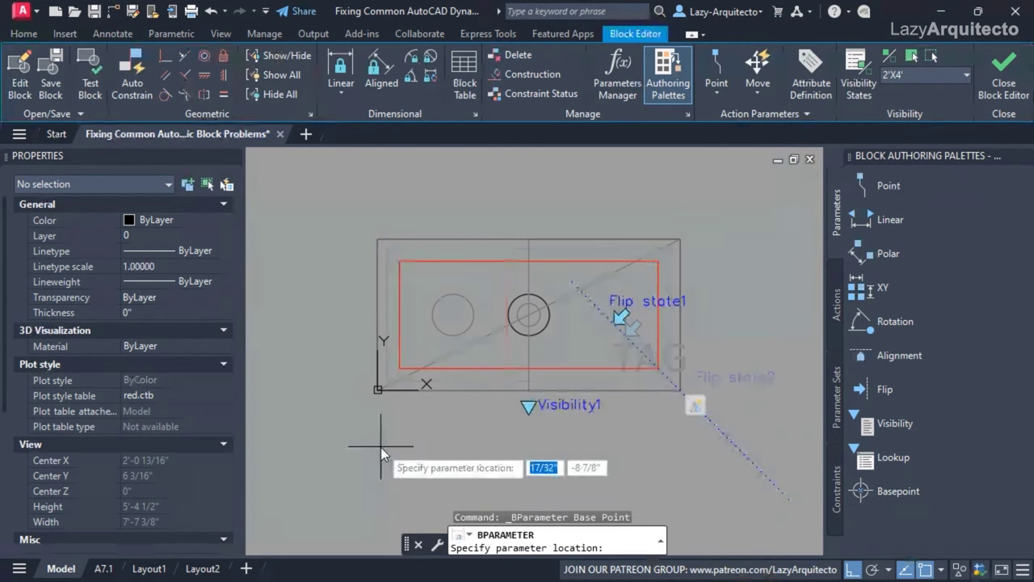
left_click(380, 392)
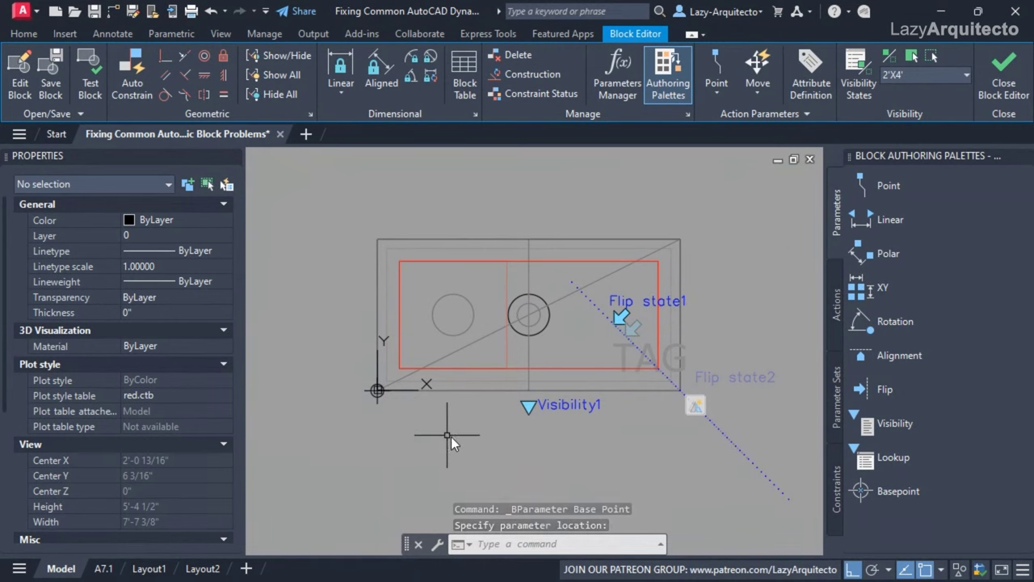
middle_click_drag(455, 441, 445, 453)
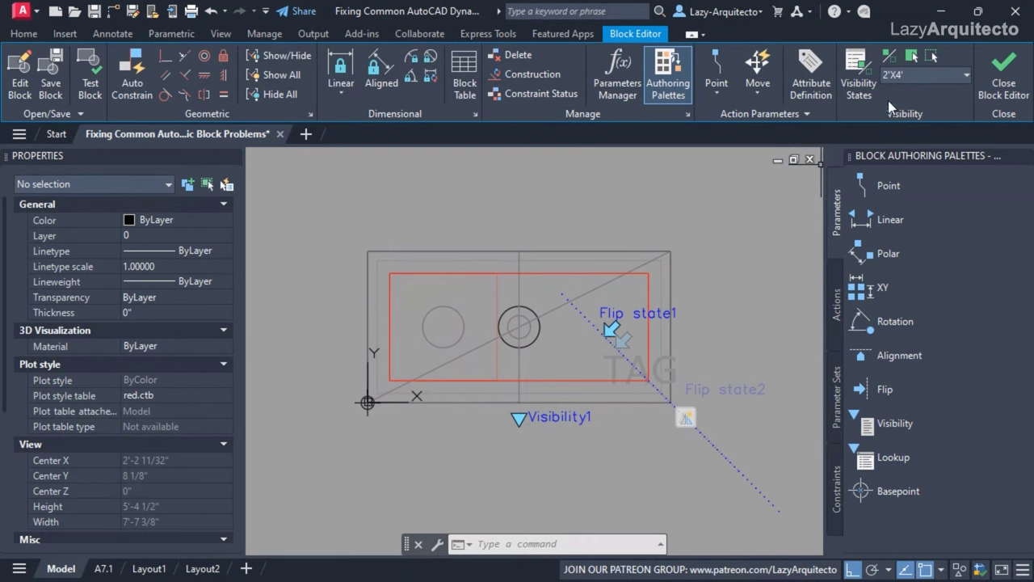
Hide the dimmed geometry that does not belong to the current 2'X4' visibility state
left_click(889, 58)
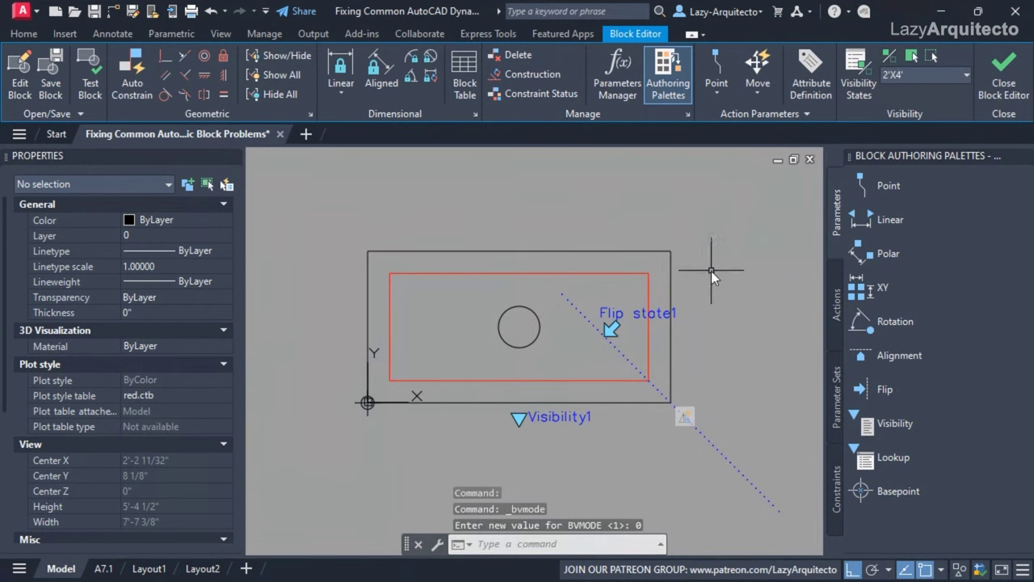
left_click(419, 246)
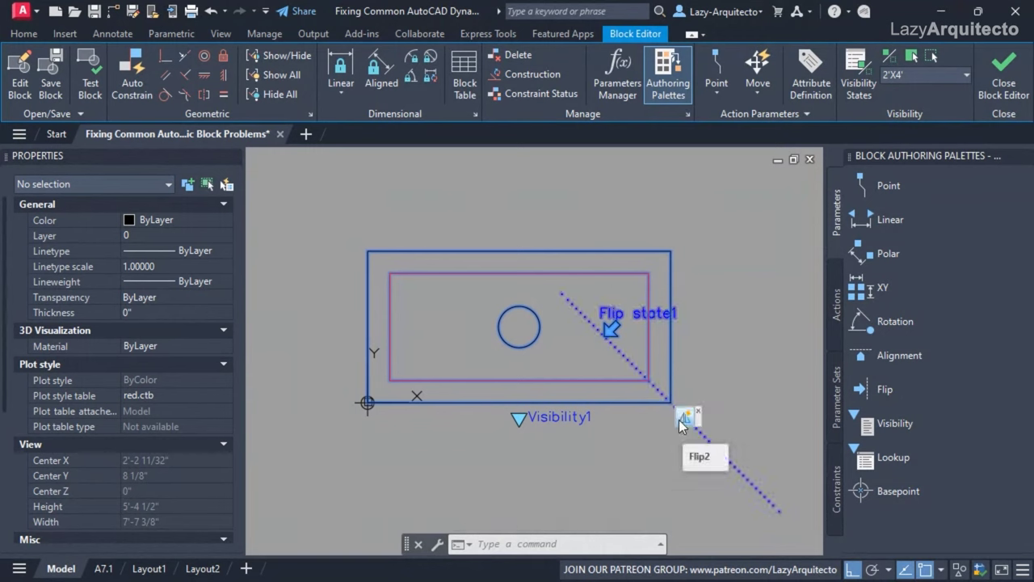
middle_click_drag(607, 422, 609, 436)
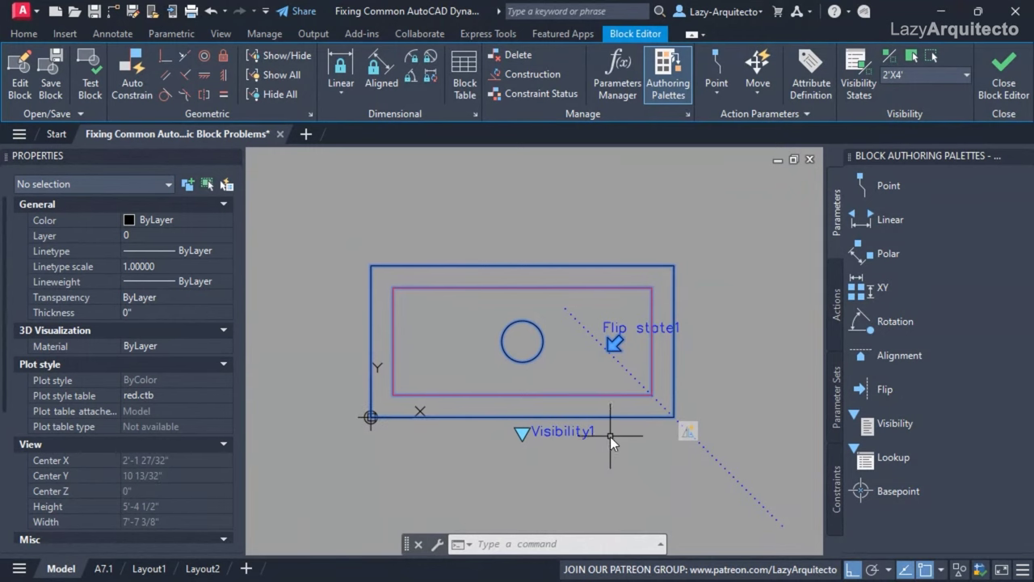
Modify the selection set of the Flip2 action to include the base point parameter at the origin
left_click(687, 433)
key("Escape")
left_click(685, 435)
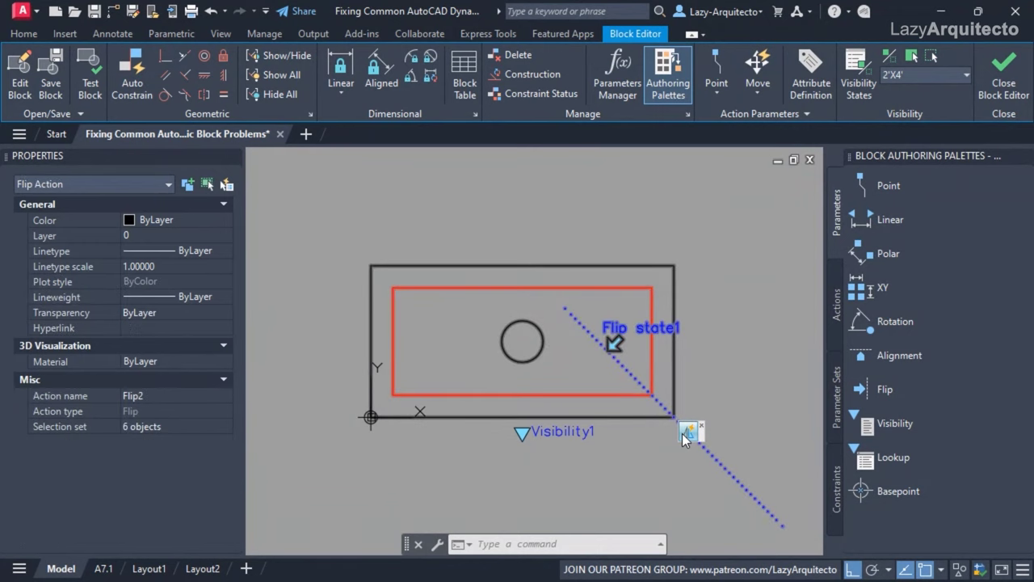
right_click(685, 437)
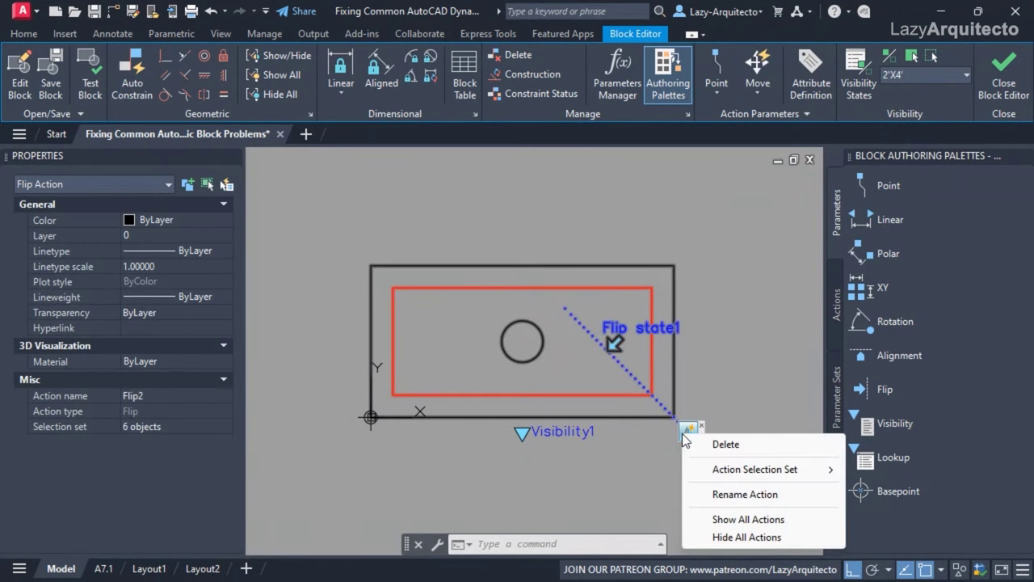
mouse_move(758, 468)
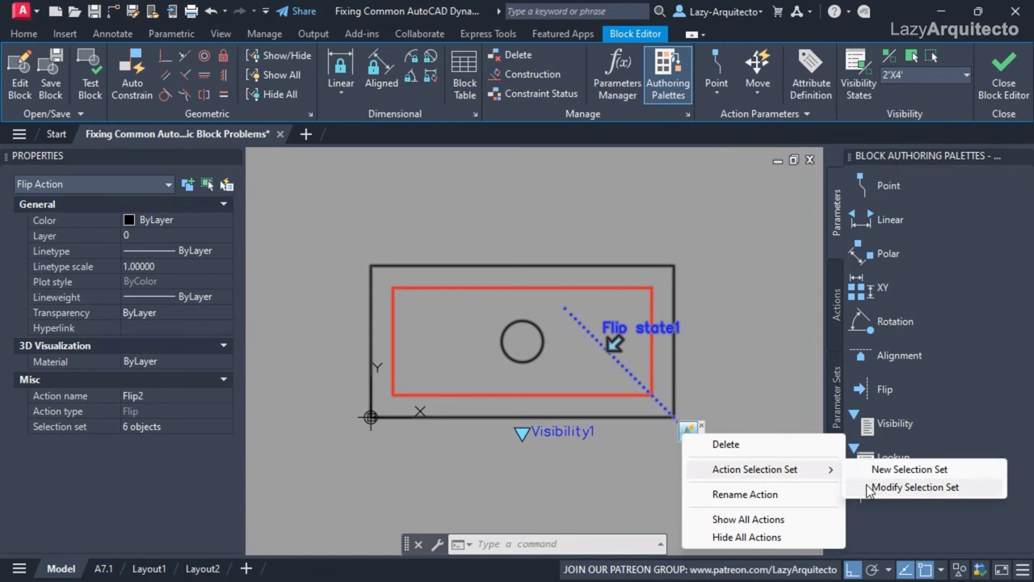
left_click(913, 487)
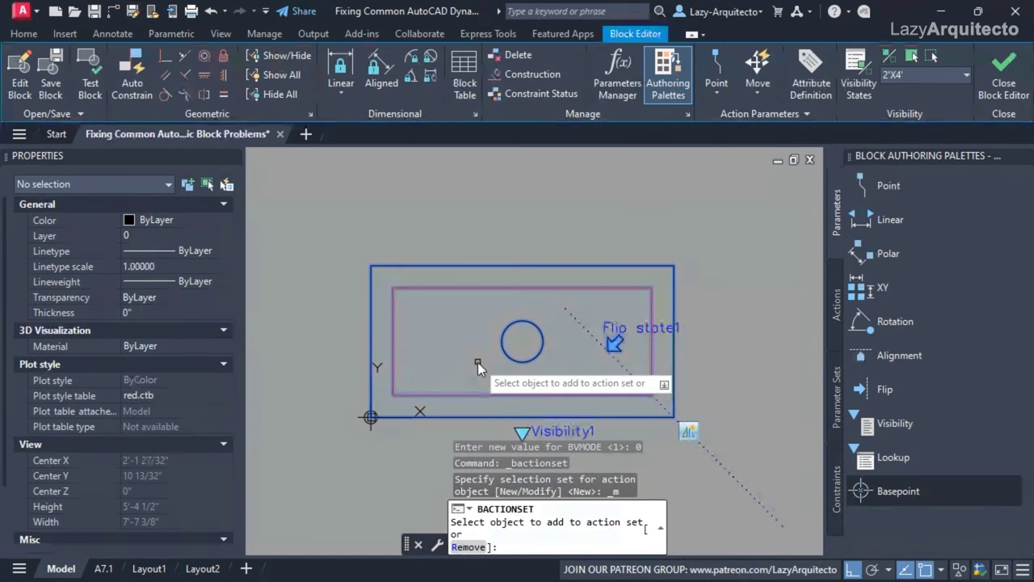
middle_click_drag(478, 362, 488, 335)
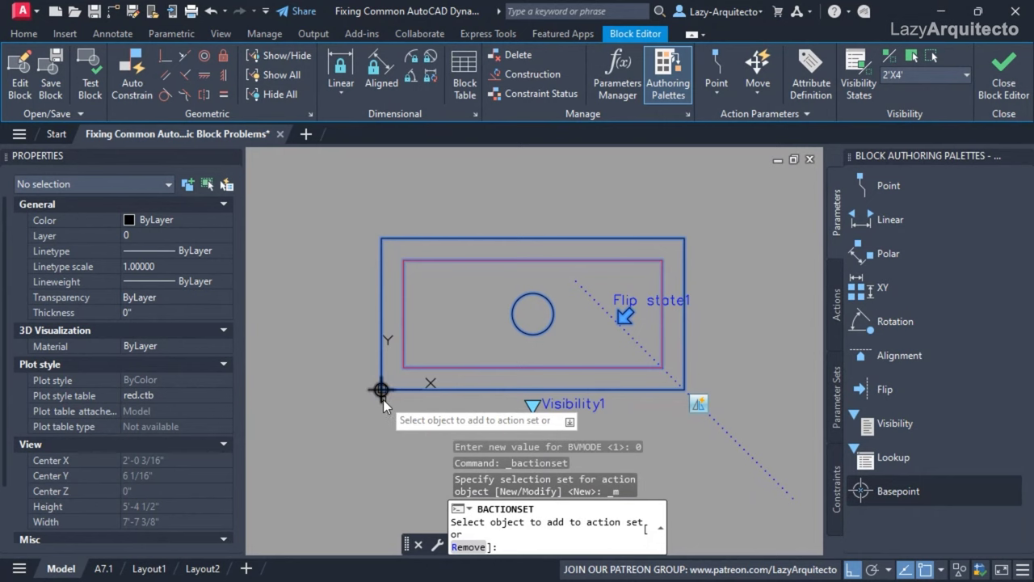
left_click(383, 399)
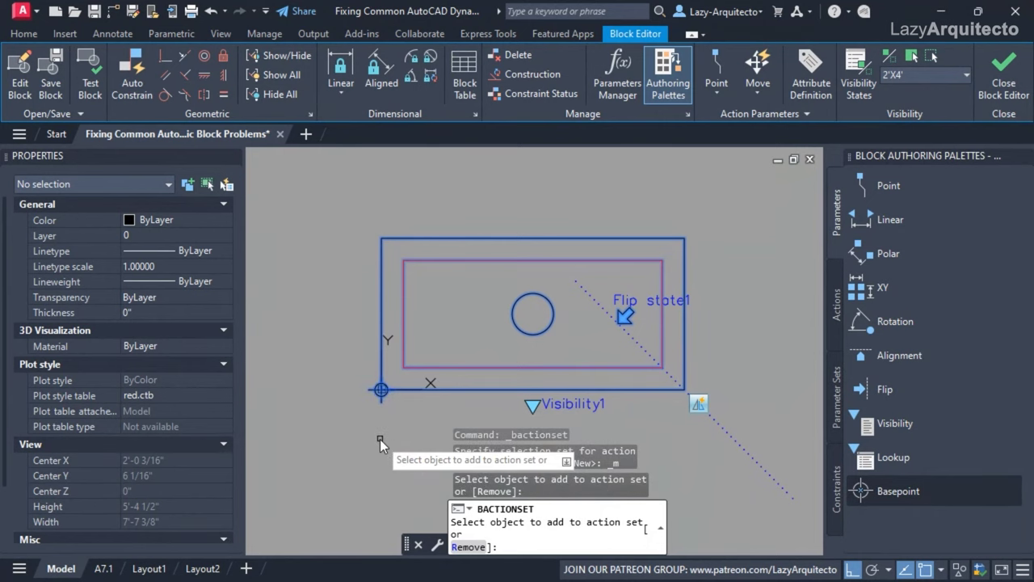
key("Return")
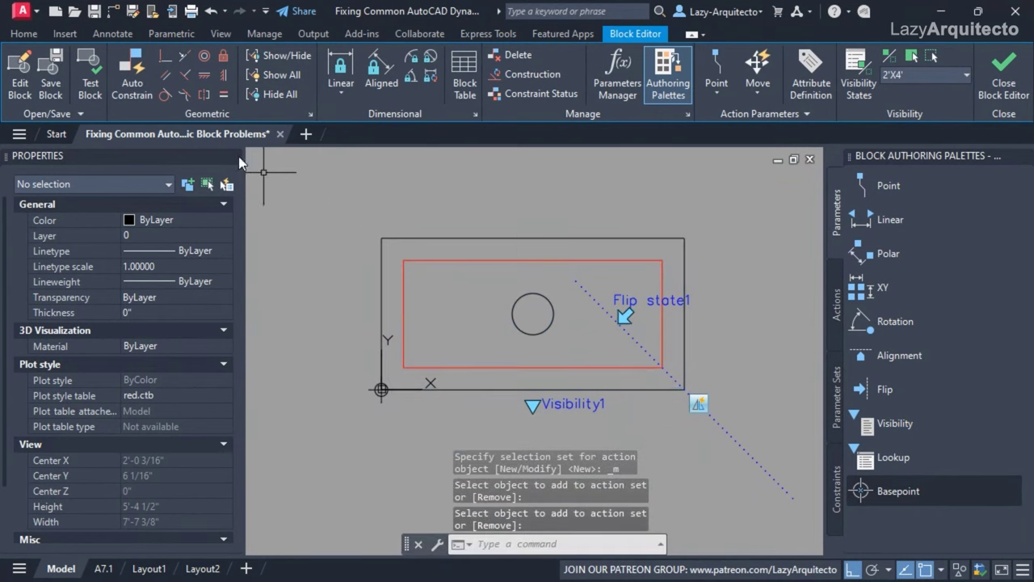
Open the troffer in the Test Block window and flip it upright to check that the base point follows
left_click(91, 82)
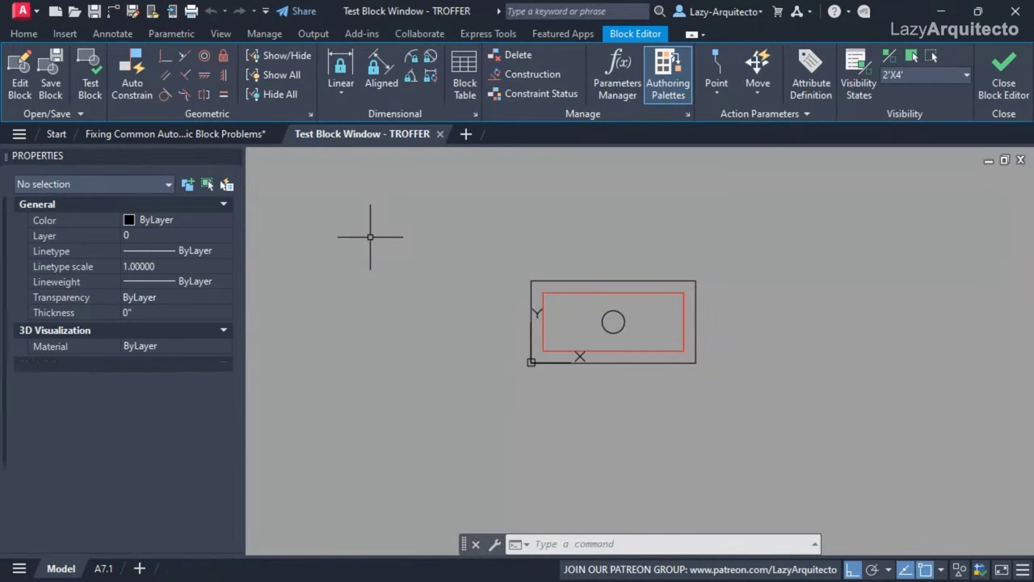
left_click(620, 253)
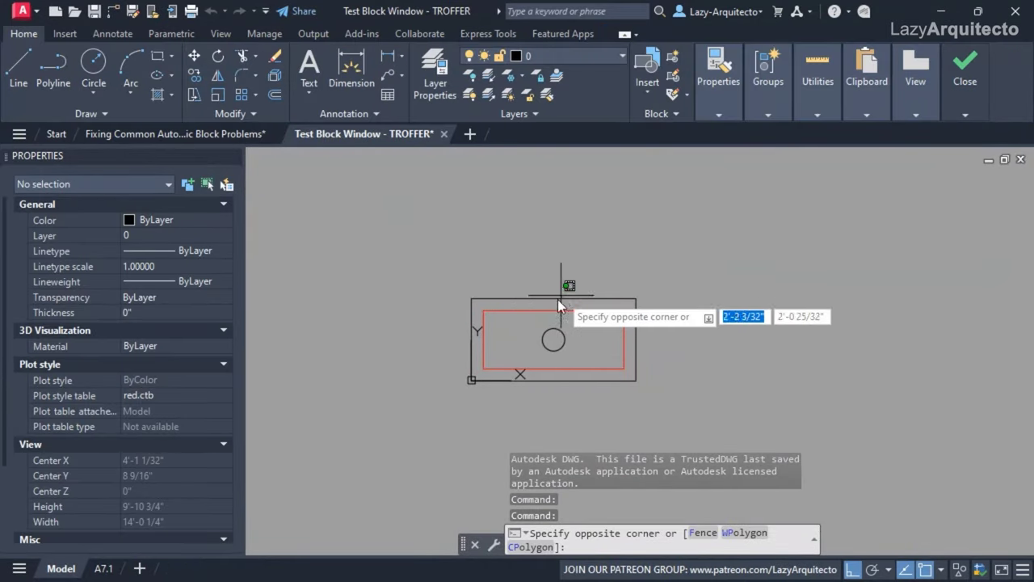
left_click(461, 380)
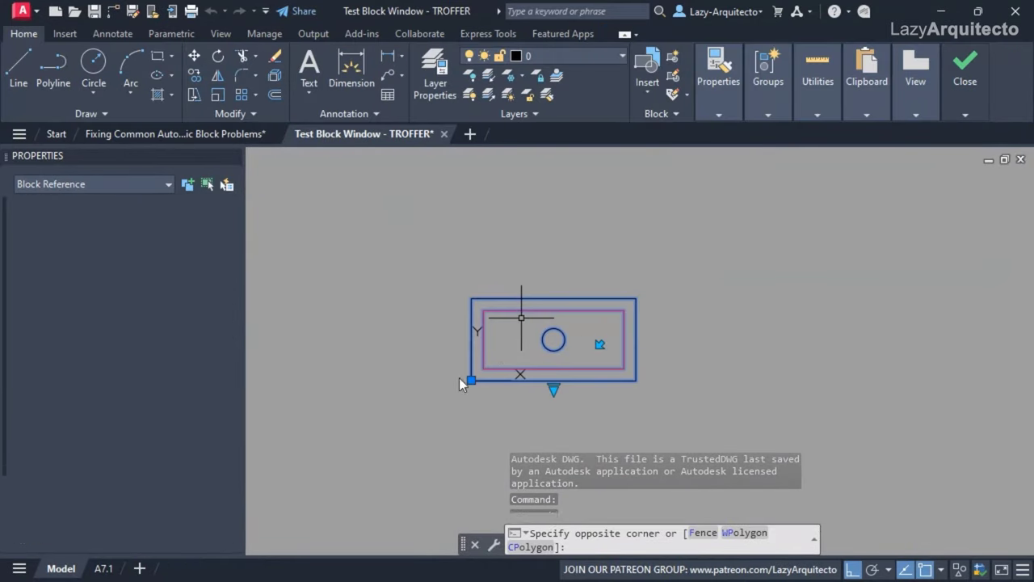
left_click(599, 345)
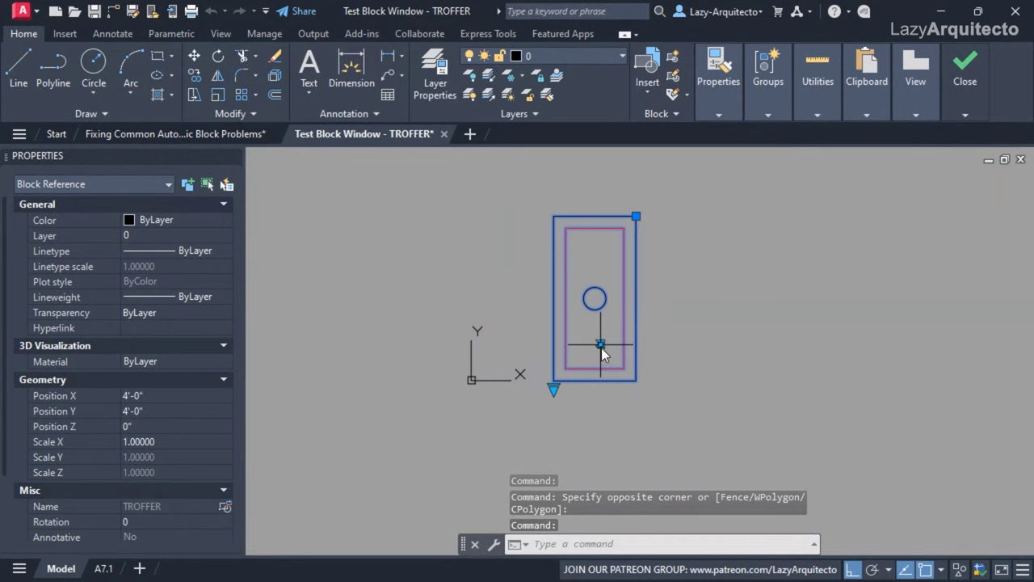
middle_click_drag(616, 406, 569, 425)
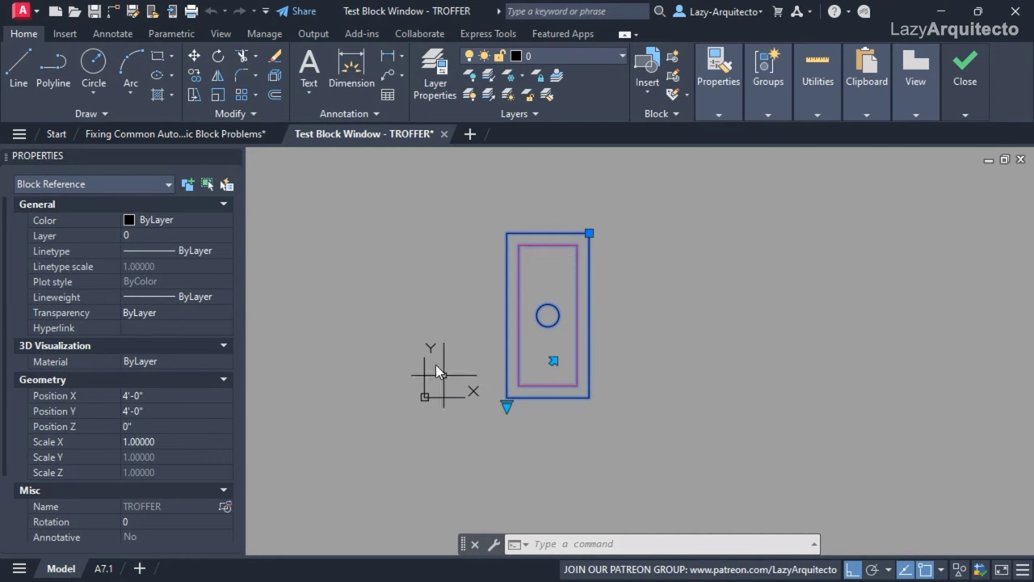
Switch the flipped test block to the 2'X2' visibility state and return to the Block Editor
left_click(506, 406)
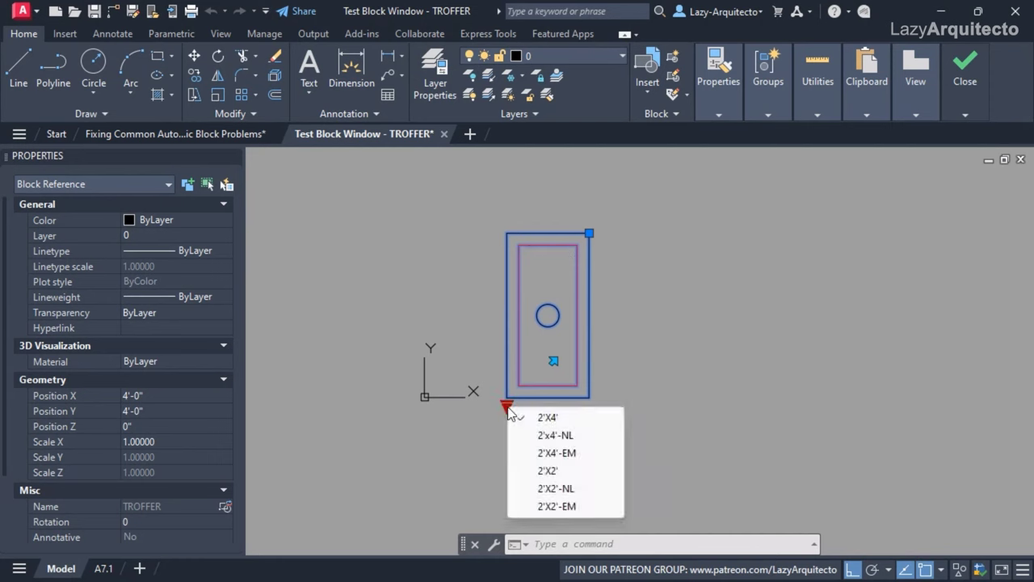
left_click(550, 472)
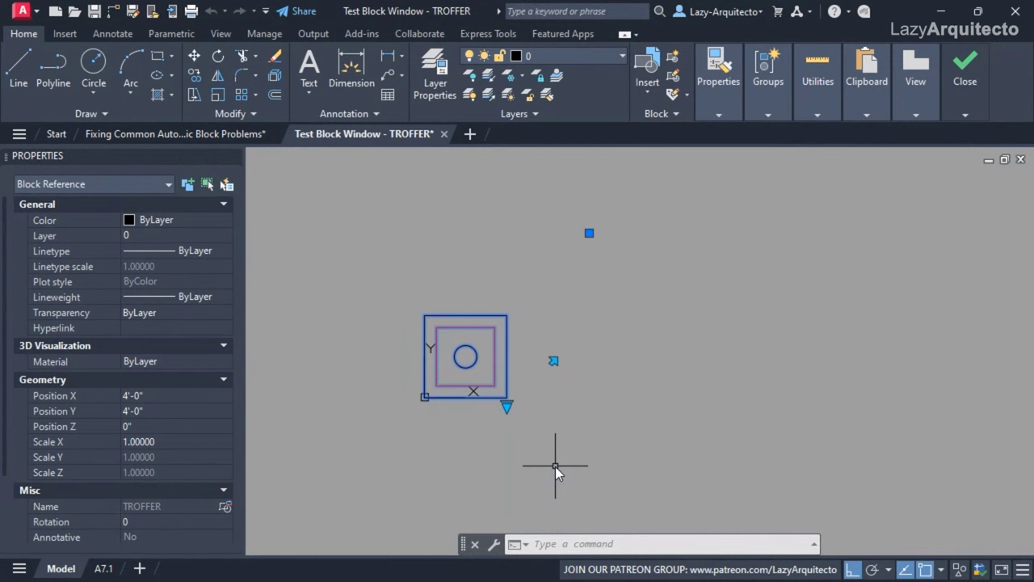
middle_click_drag(556, 465, 602, 477)
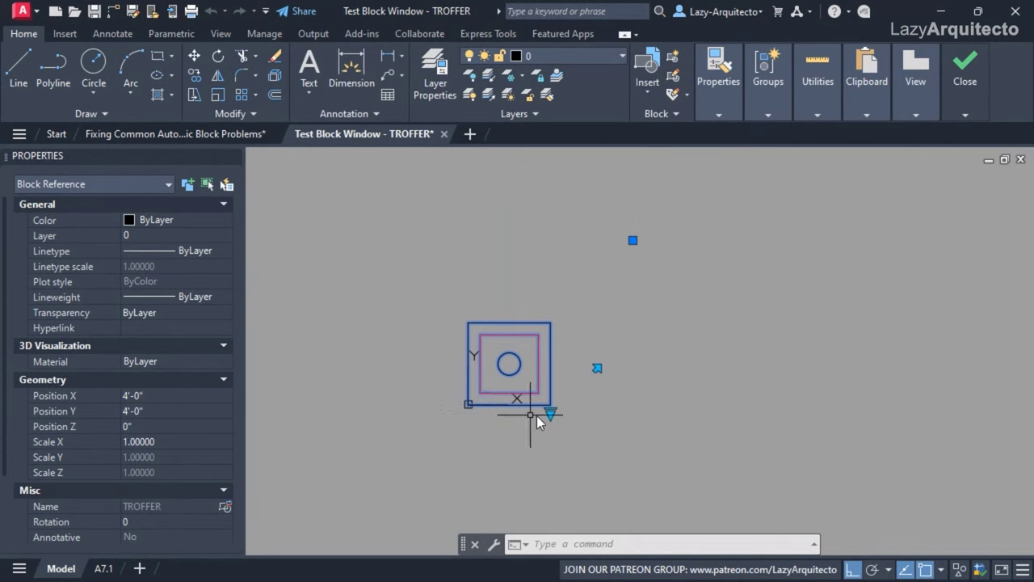
left_click(560, 415)
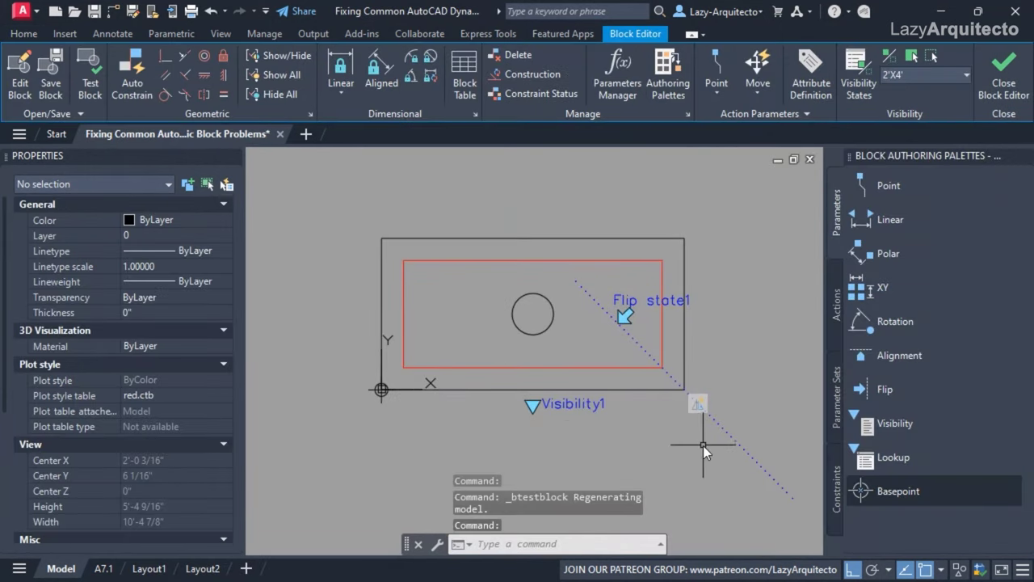
Make the 2'X2' visibility state current and try to add a second Basepoint parameter to the block
left_click(898, 75)
left_click(905, 138)
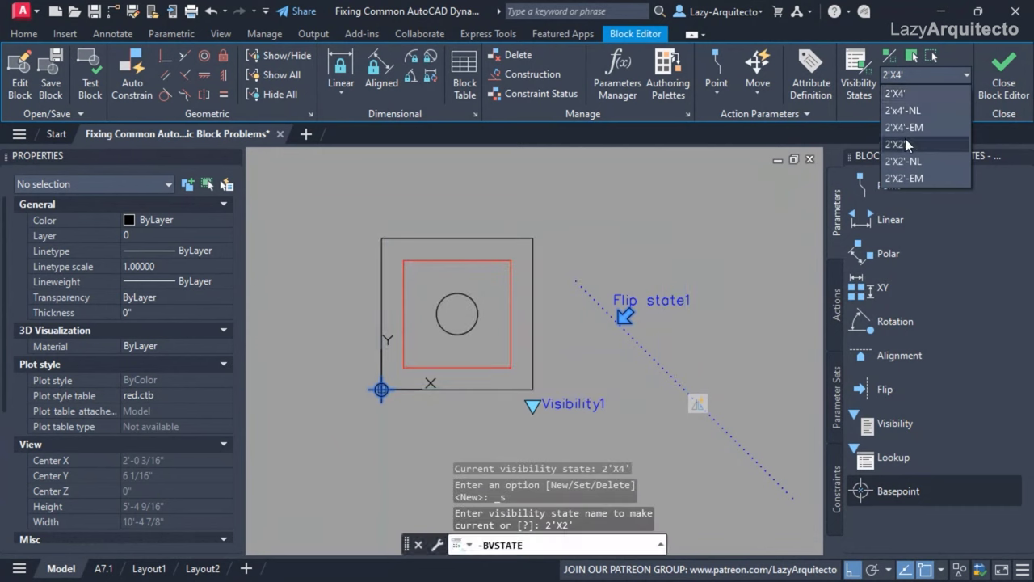
left_click(880, 499)
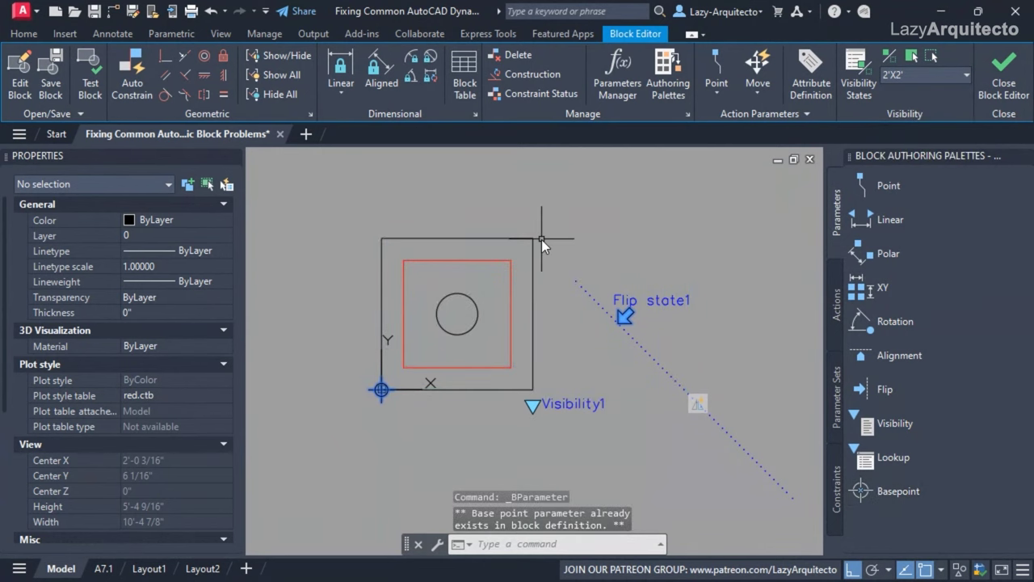
key("Escape")
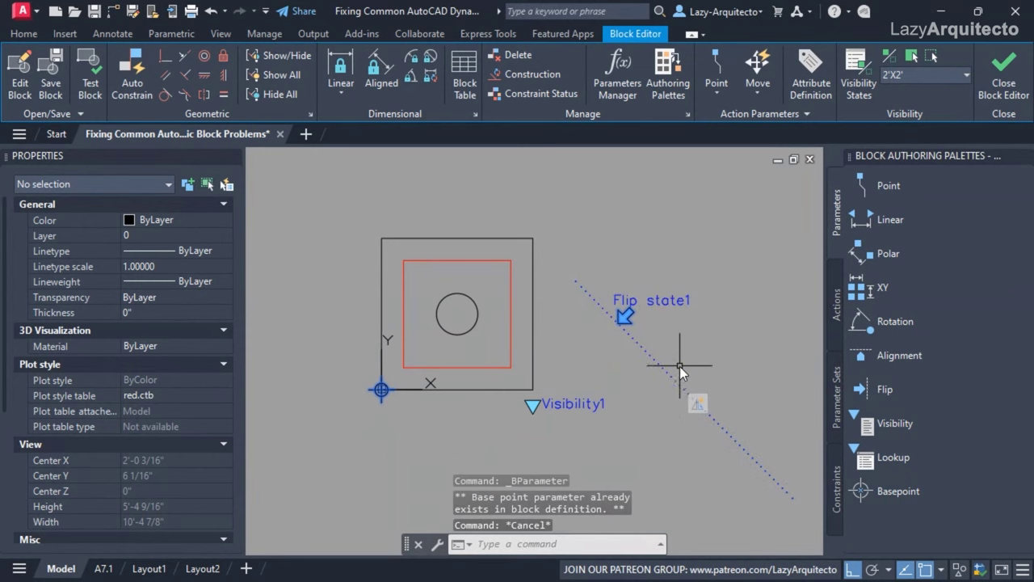
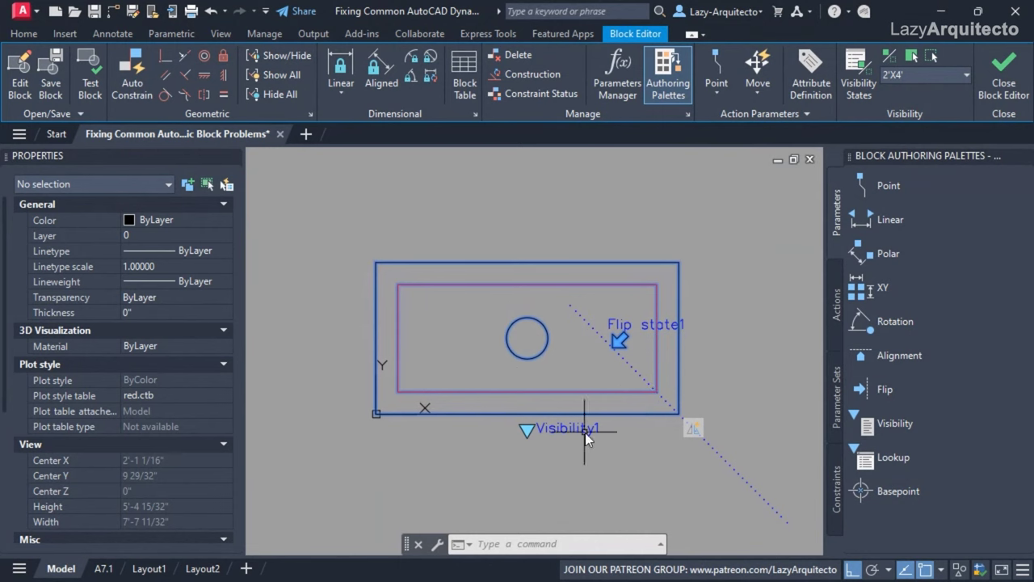
Draw a vertical reference line through the midpoint of the 2'X4' troffer's long edge
middle_click_drag(590, 230, 597, 232)
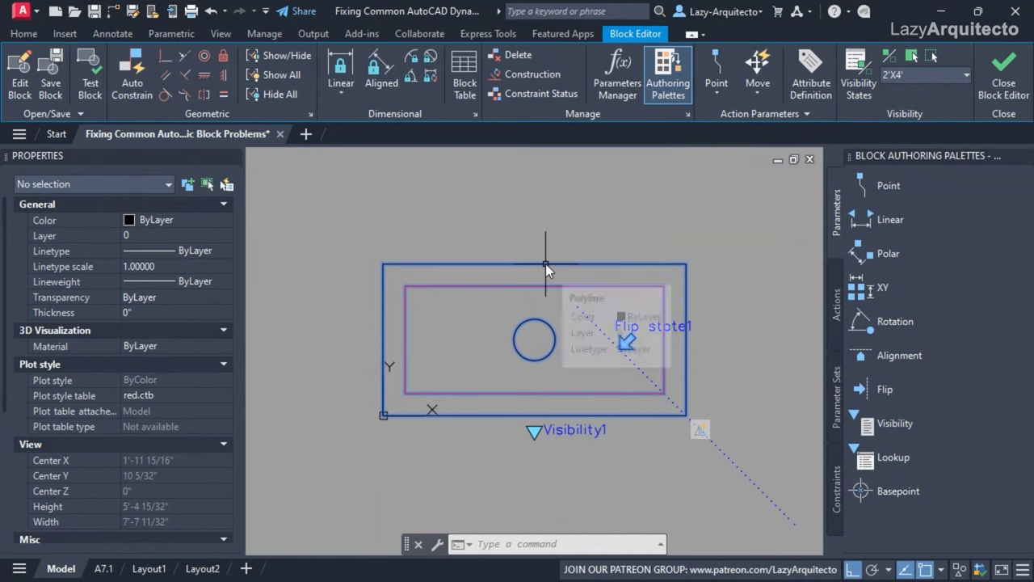
type("l")
key("Return")
scroll(539, 263, "down", 2)
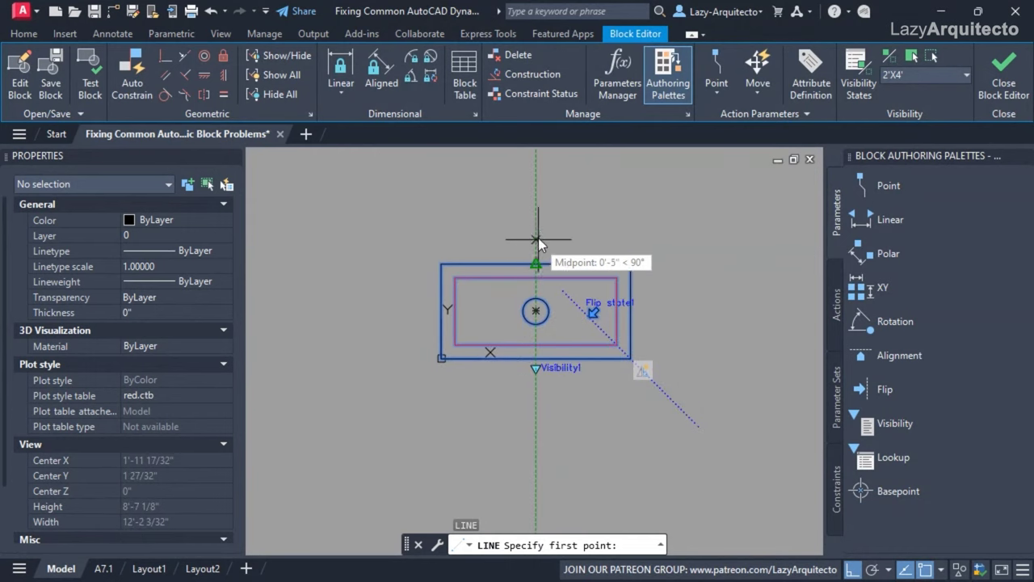
left_click(538, 188)
key("Escape")
scroll(523, 283, "up", 2)
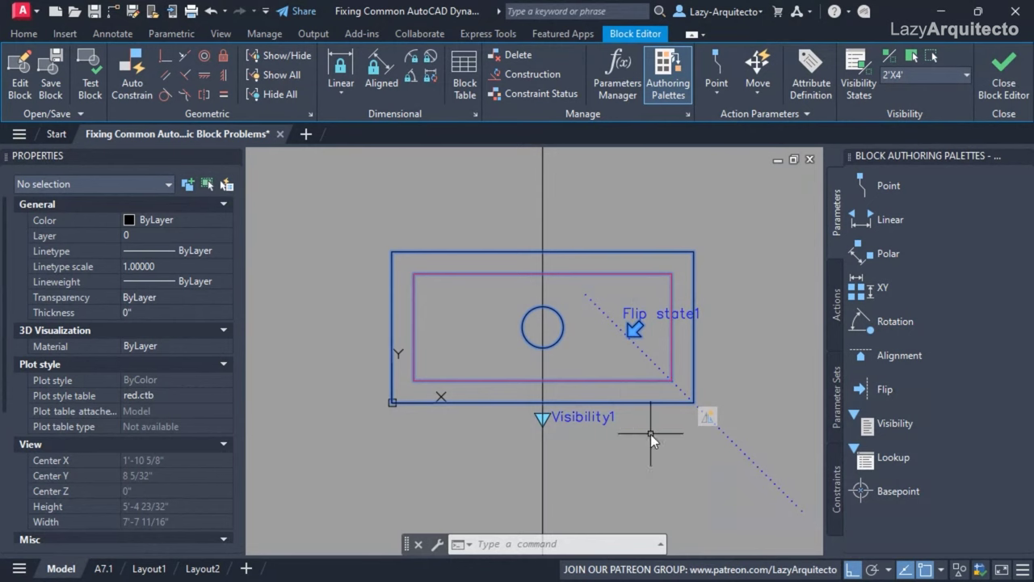
Erase the vertical reference line running through the middle of the troffer
scroll(633, 424, "down", 2)
left_click(542, 302)
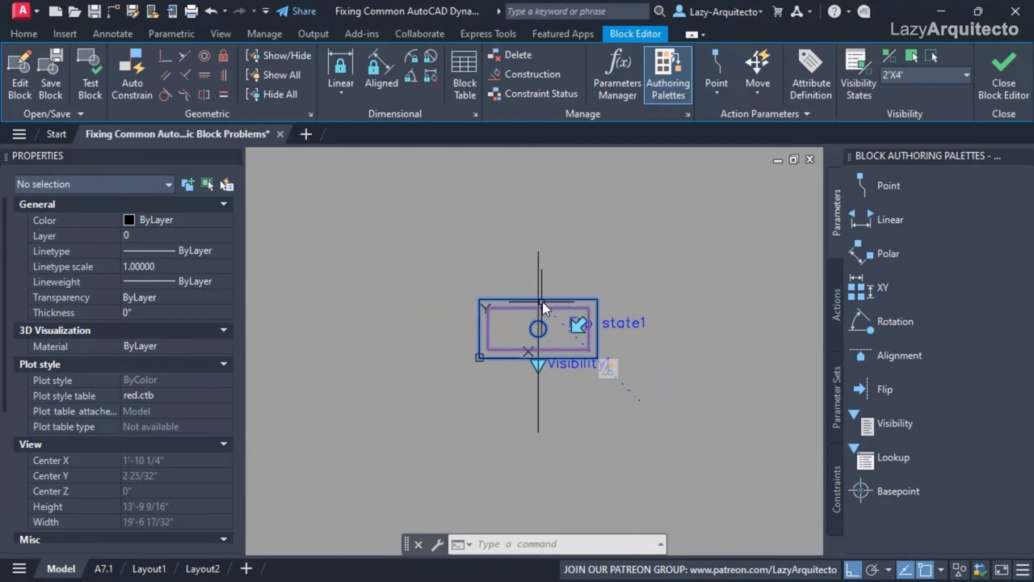
key("Delete")
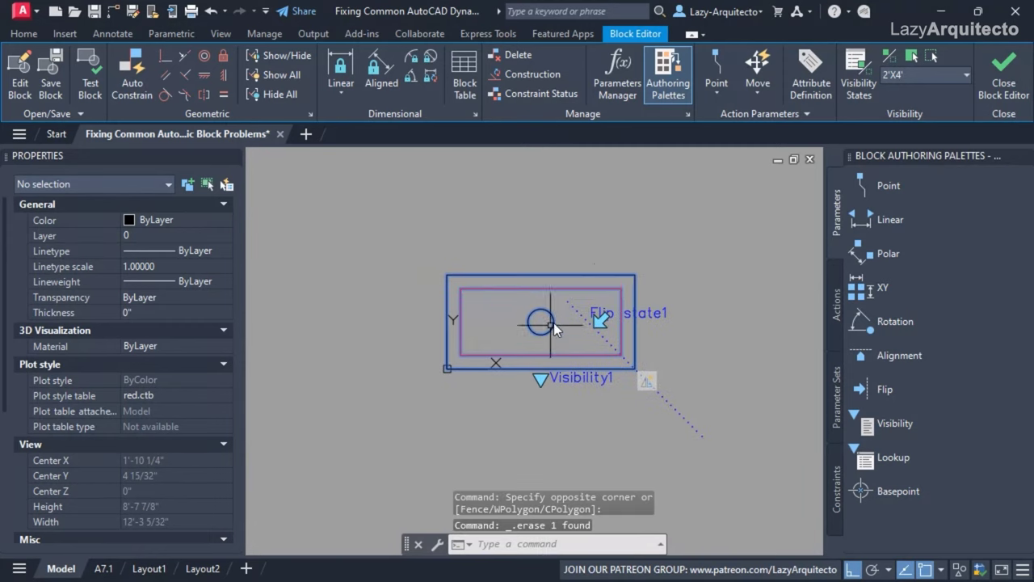
Show the objects hidden in this visibility state and move the whole block so its lower-right corner sits at the origin
left_click(888, 57)
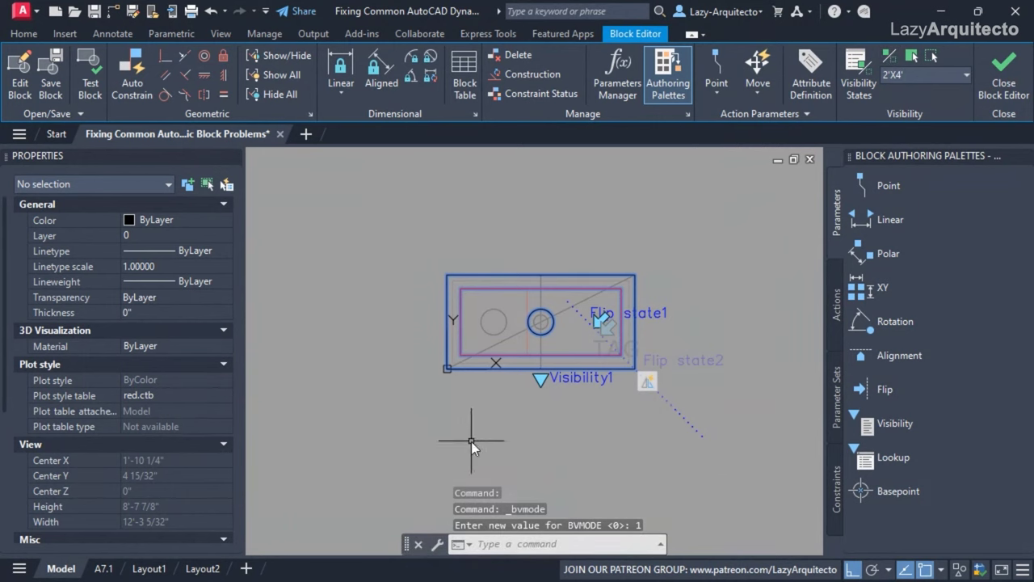
key("ctrl+a")
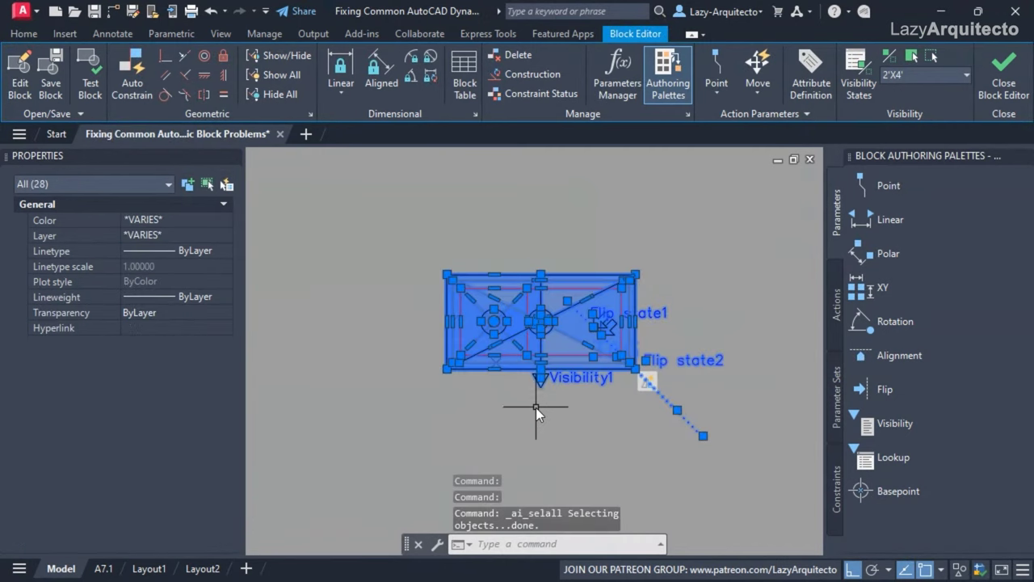
middle_click_drag(534, 418, 571, 434)
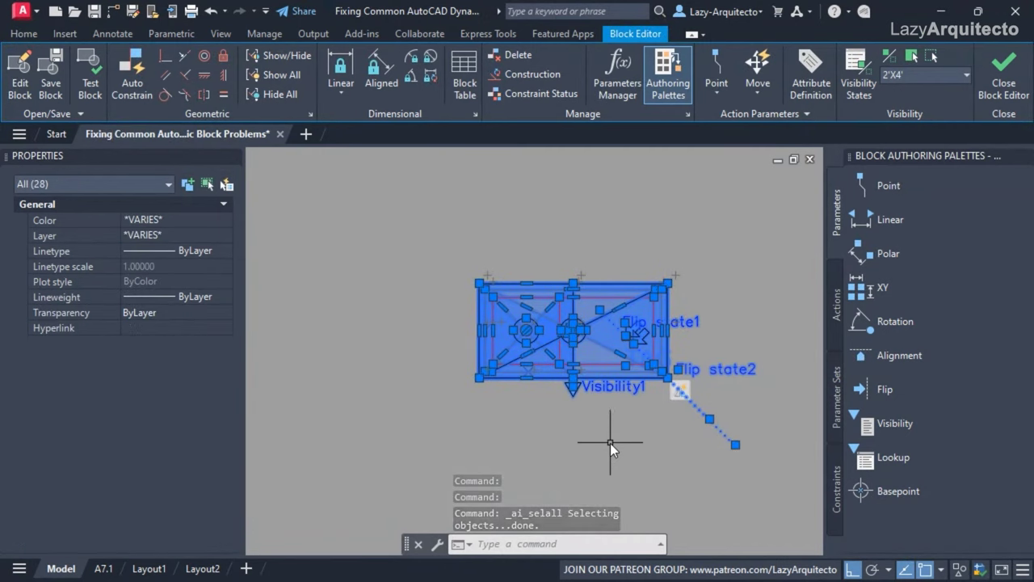
type("M")
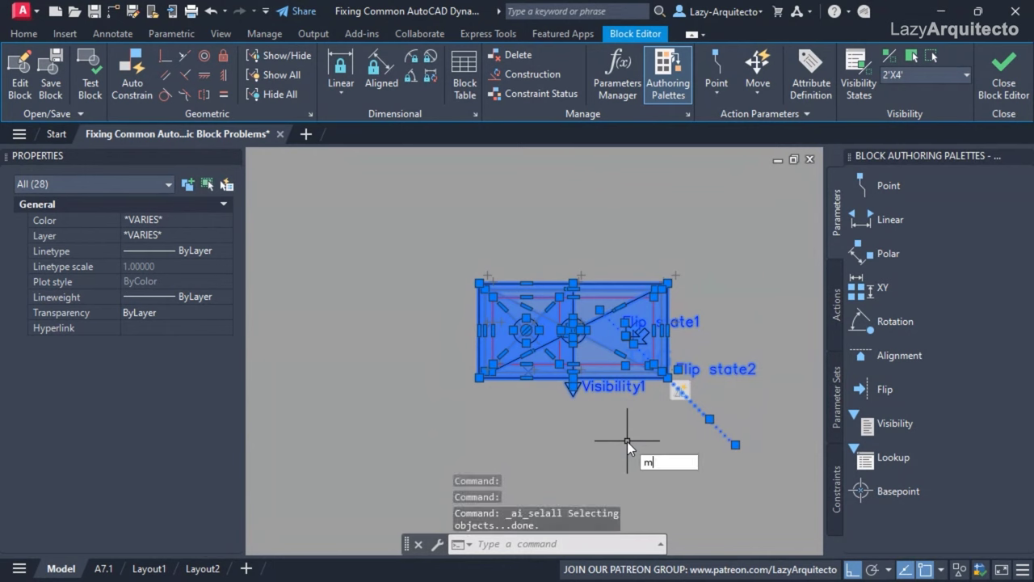
key("Return")
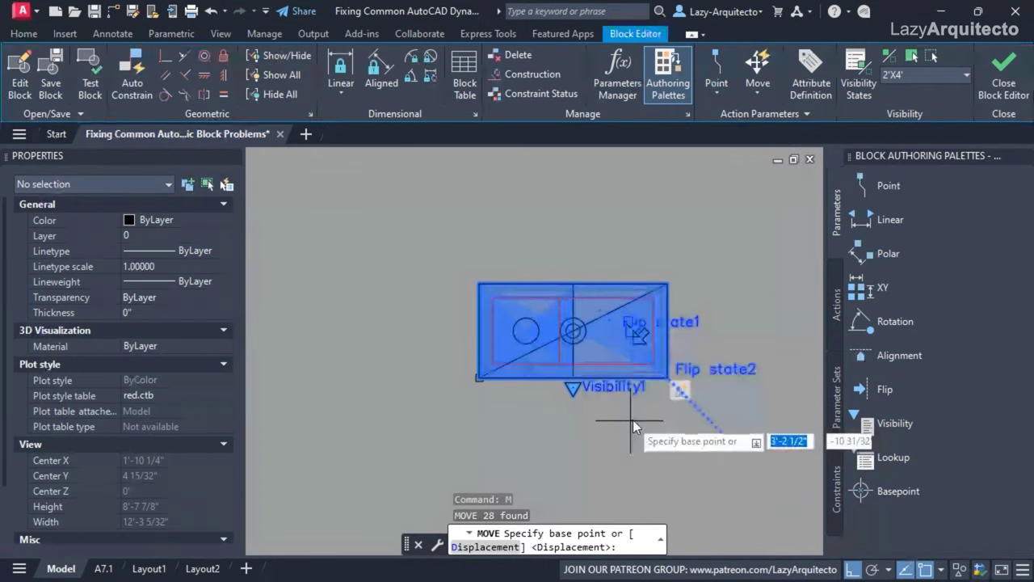
scroll(638, 419, "up", 2)
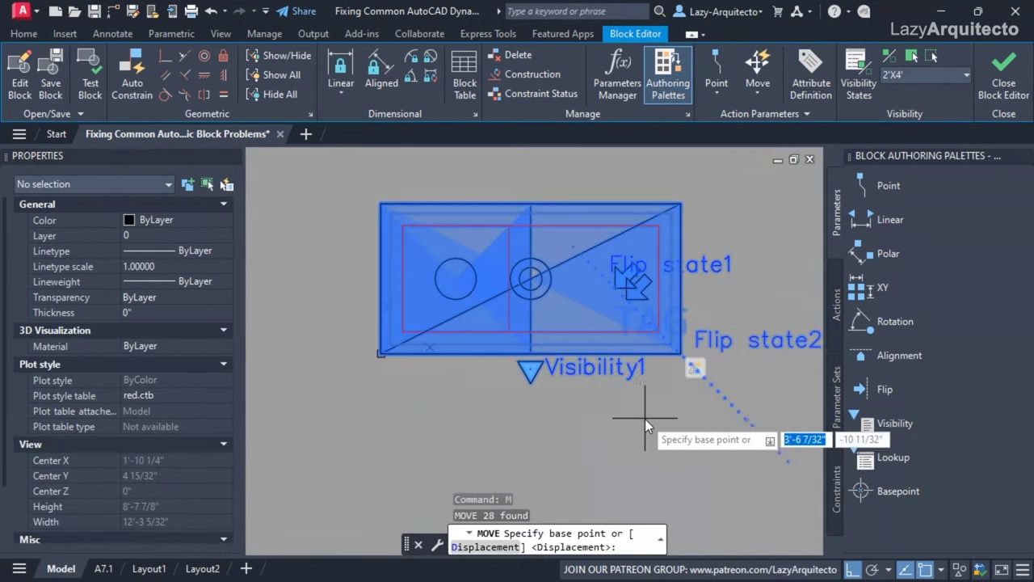
left_click(680, 354)
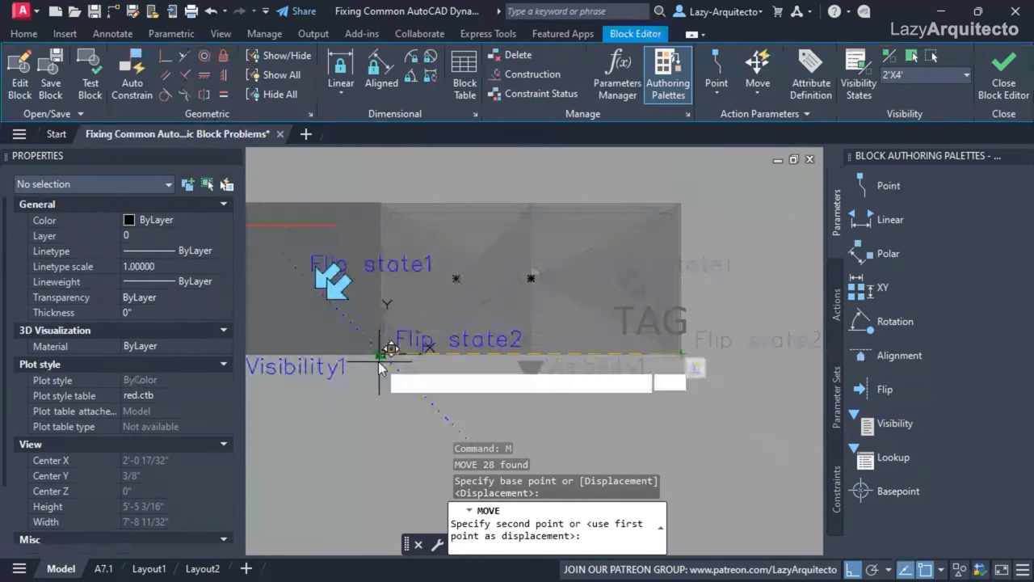
left_click(375, 354)
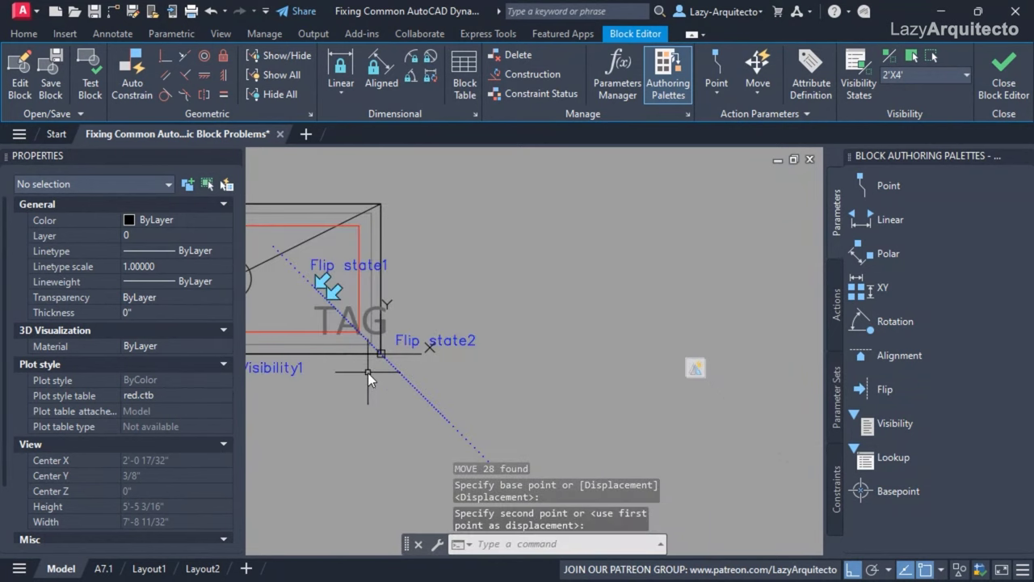
mouse_move(584, 409)
middle_mouse_down()
mouse_move(670, 416)
mouse_move(671, 429)
middle_mouse_up()
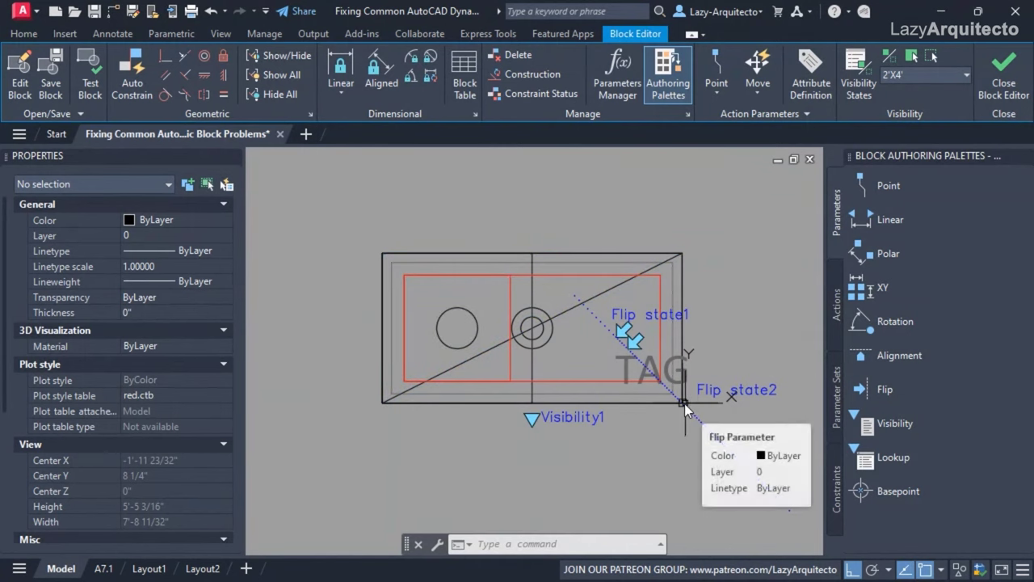
Test the block by flipping it upright and switching it to the 2'X2' visibility state, then return to the Block Editor
mouse_move(636, 321)
left_mouse_down()
mouse_move(388, 266)
mouse_move(614, 348)
left_mouse_up()
left_click(89, 77)
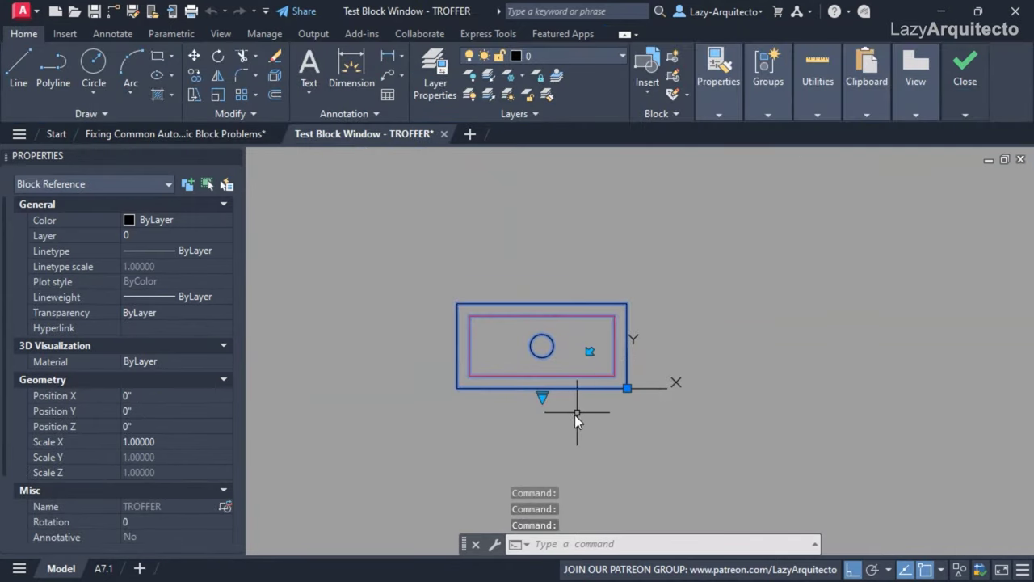
left_click(590, 353)
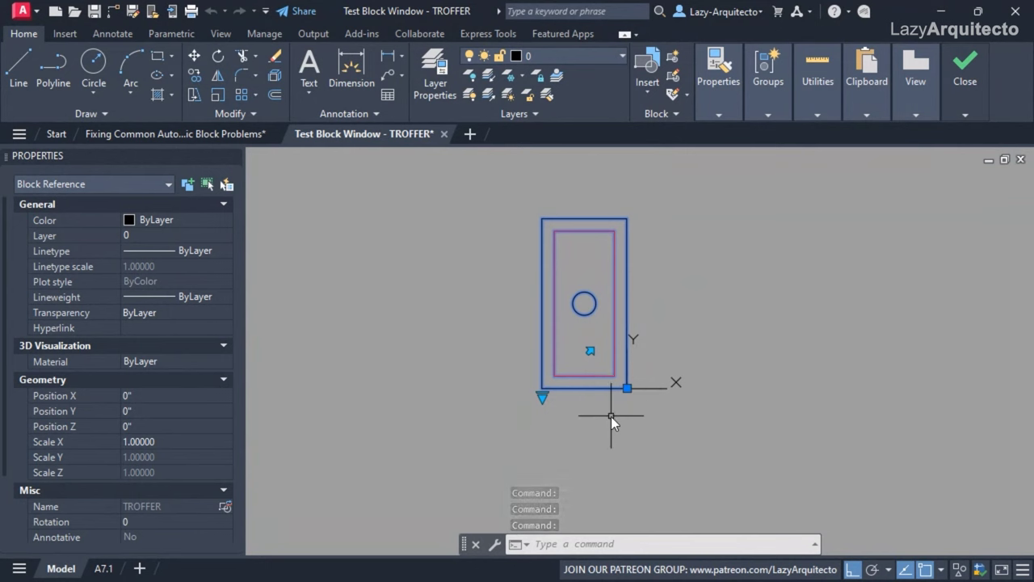
left_click(543, 395)
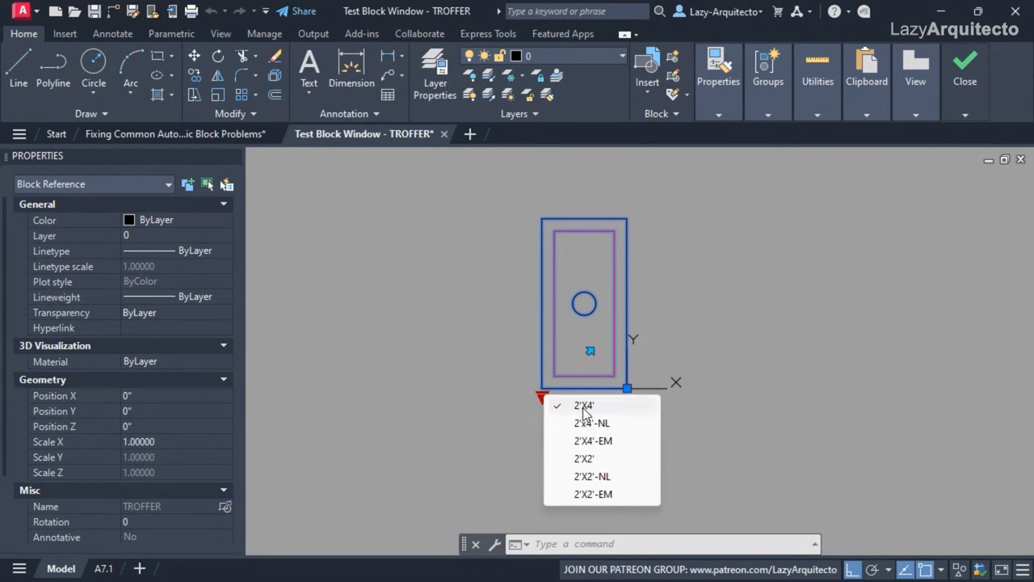
left_click(584, 459)
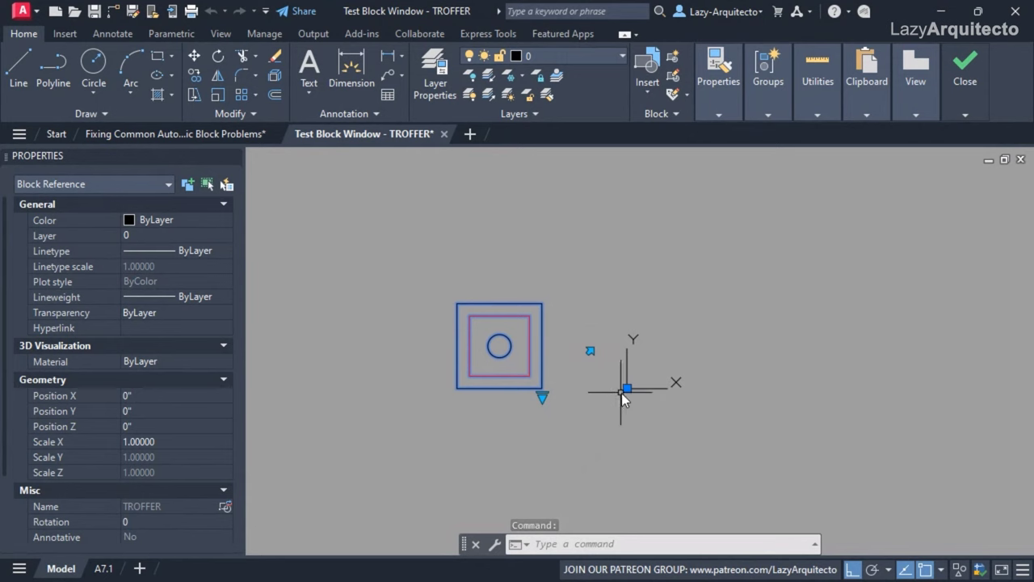
mouse_move(980, 117)
left_click(965, 154)
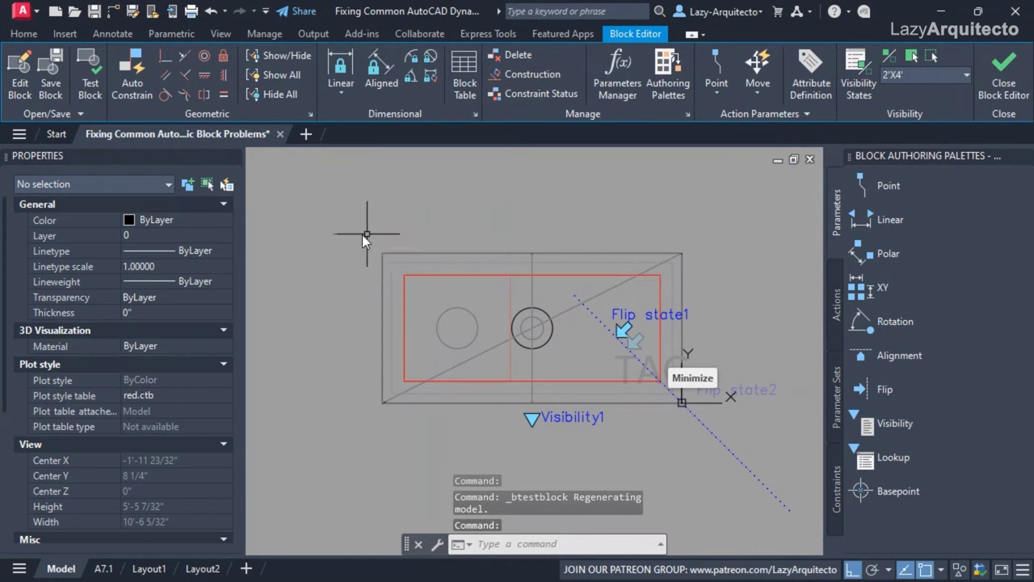
Move the hidden 2'X2' troffer geometry 2'-0" horizontally so its lower-right corner sits at the origin
left_click(357, 232)
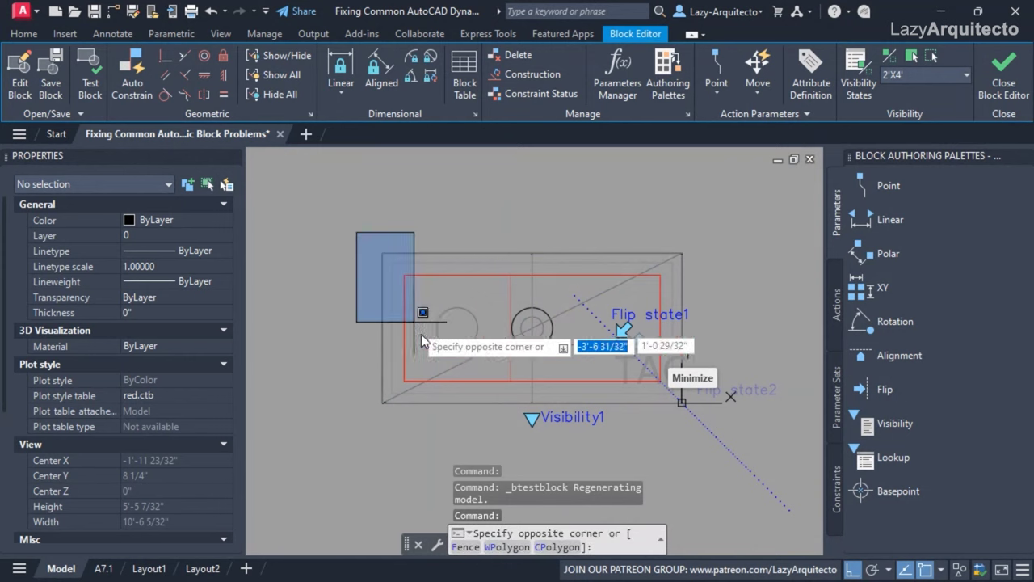
left_click(534, 469)
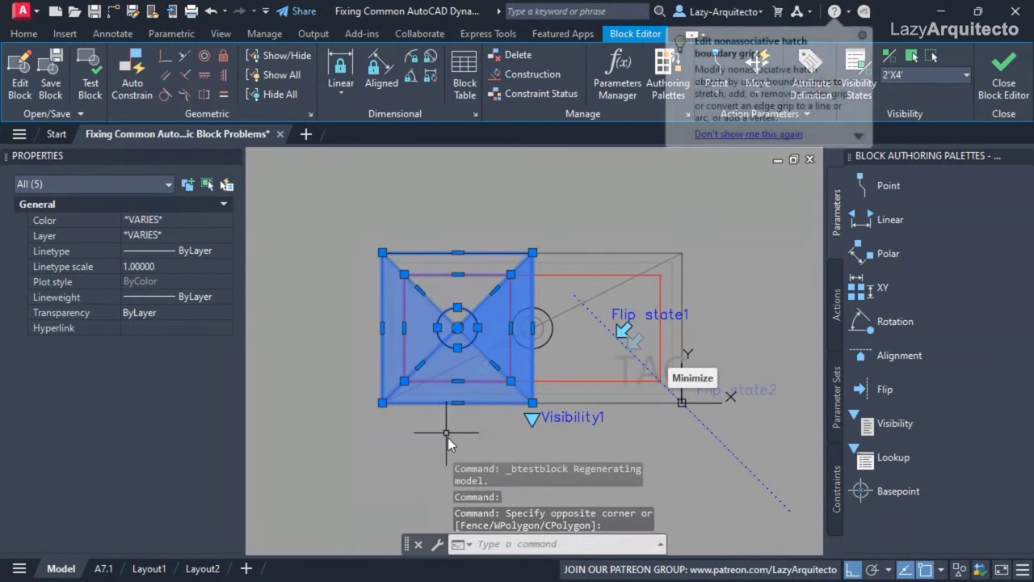
type("m")
key("Return")
left_click(533, 401)
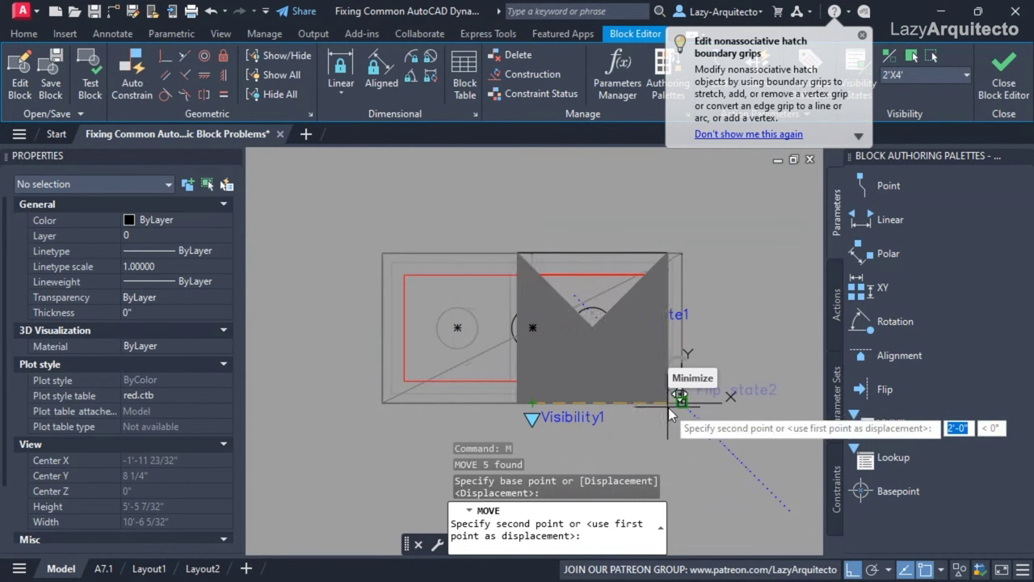
left_click(674, 405)
Open the revised troffer in the Test Block window, flip it upright and set its visibility state to 2'X2'
left_click(90, 77)
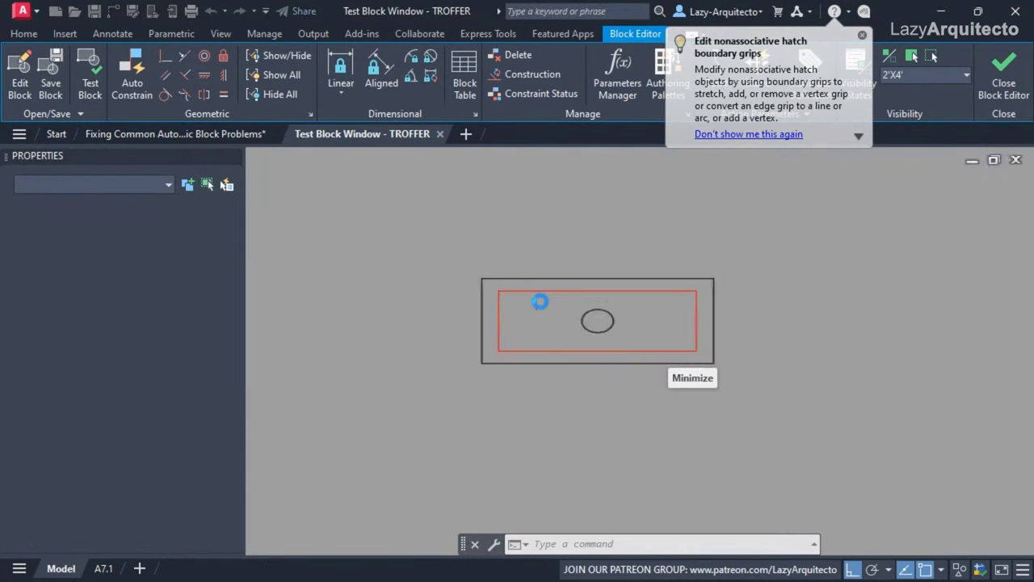
left_click(542, 290)
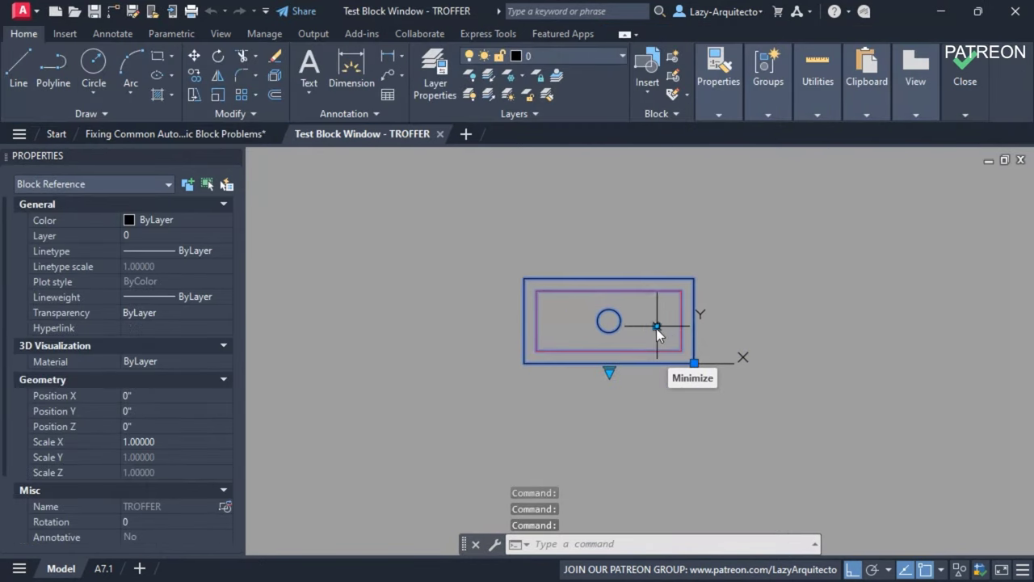
left_click(657, 326)
left_click(611, 373)
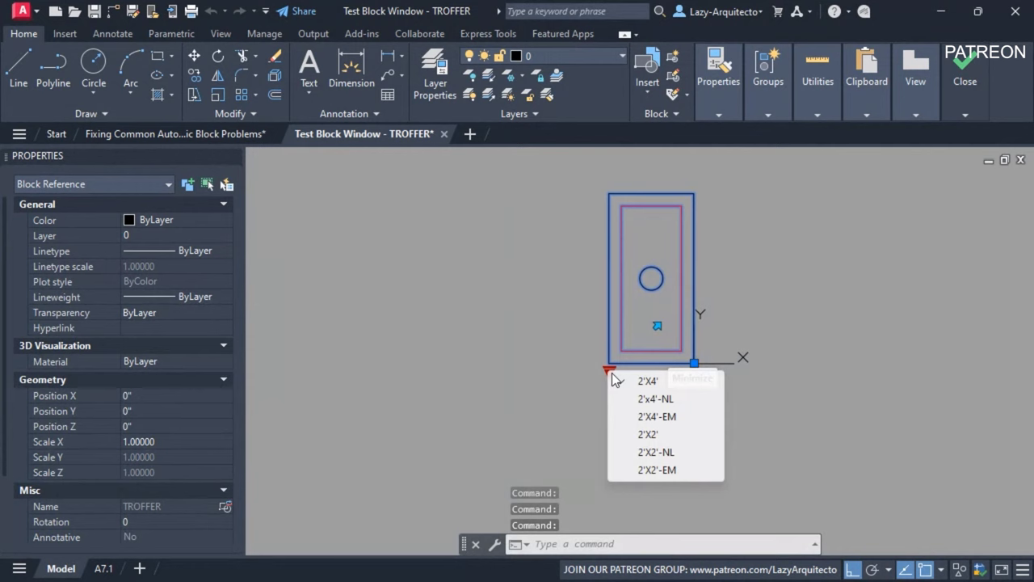
left_click(647, 433)
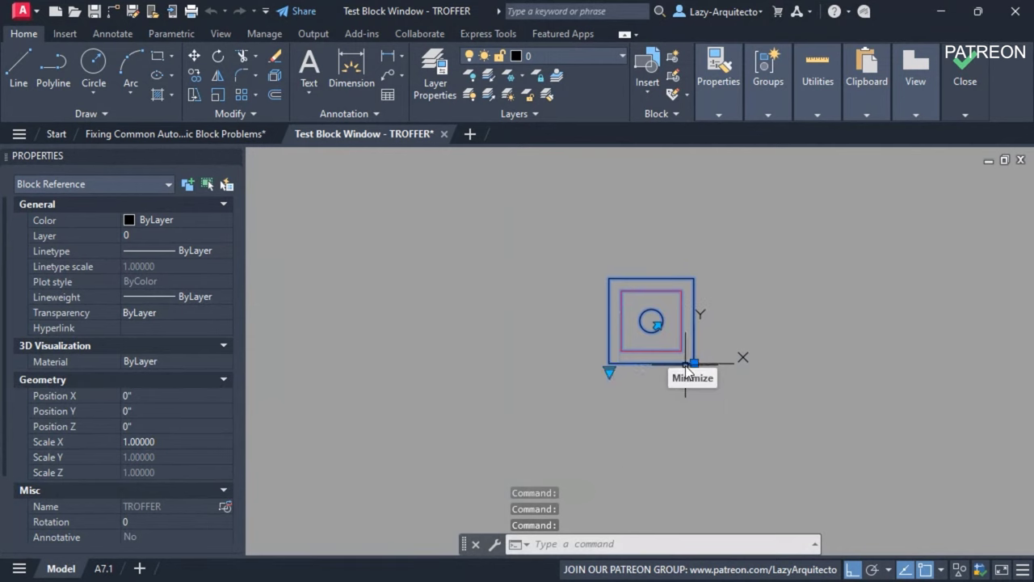
Switch the test block back to the 2'X4' visibility state and flip it again
middle_click_drag(635, 384, 563, 397)
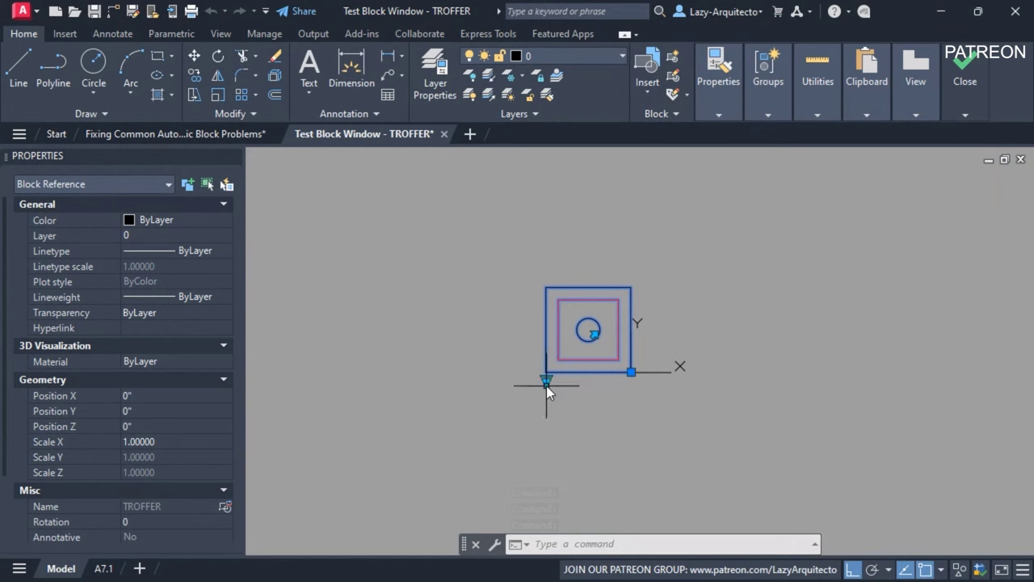
left_click(546, 380)
left_click(585, 393)
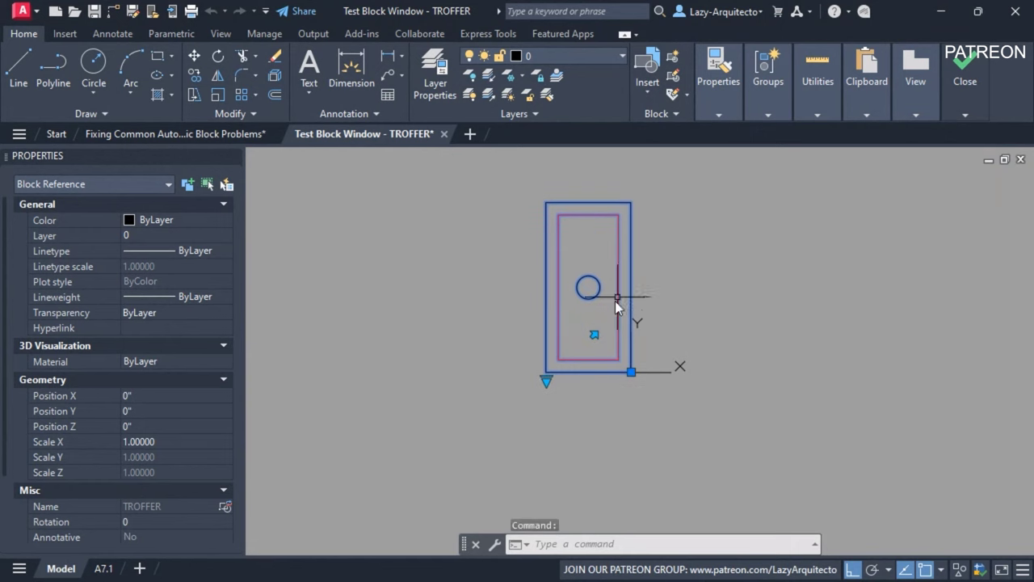
left_click(594, 334)
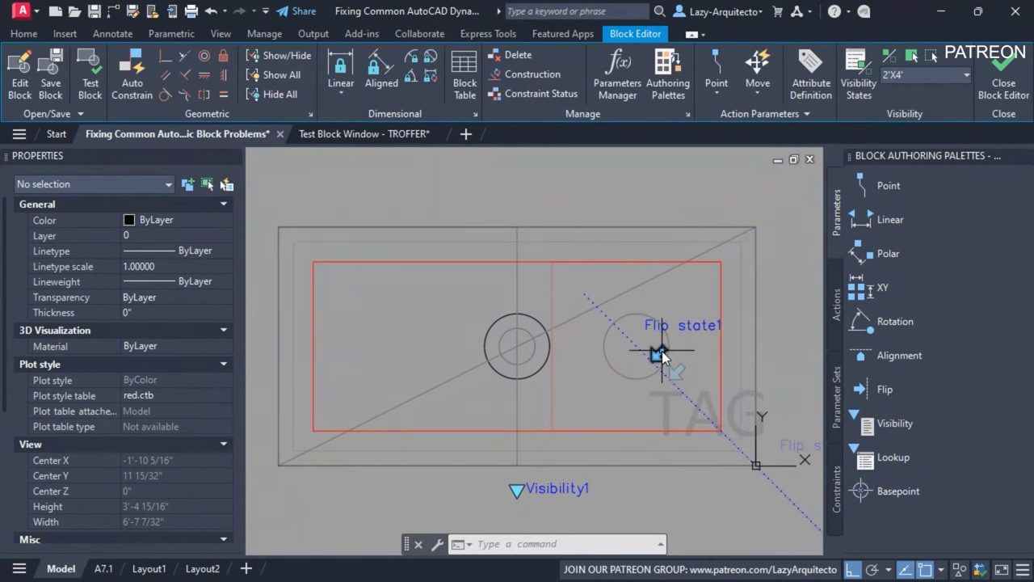
Close the Block Editor and save the parameter changes to the troffer block
mouse_move(674, 376)
left_mouse_down()
mouse_move(658, 351)
mouse_move(678, 371)
mouse_move(727, 525)
mouse_move(669, 369)
left_mouse_up()
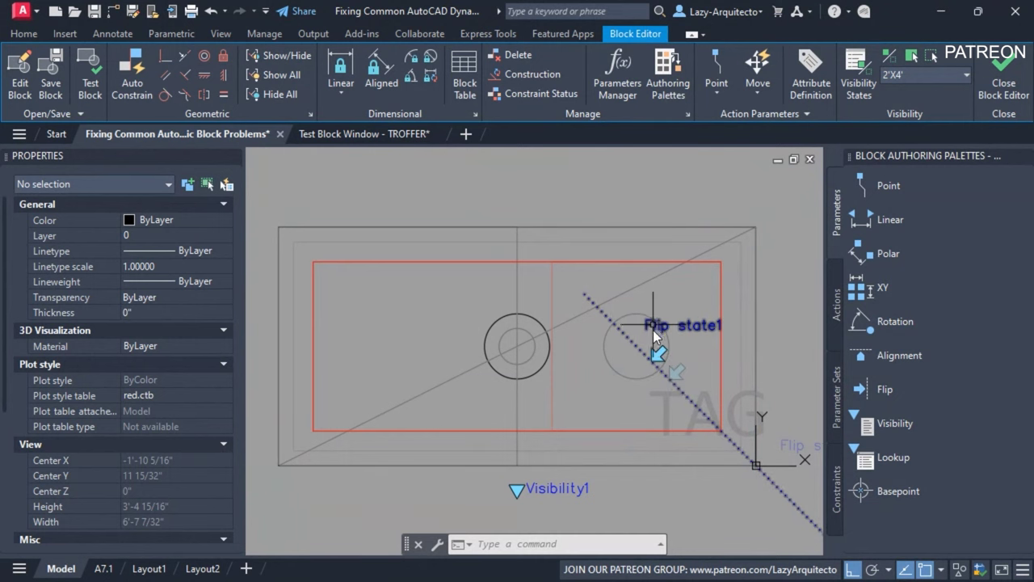
left_click_drag(659, 339, 655, 346)
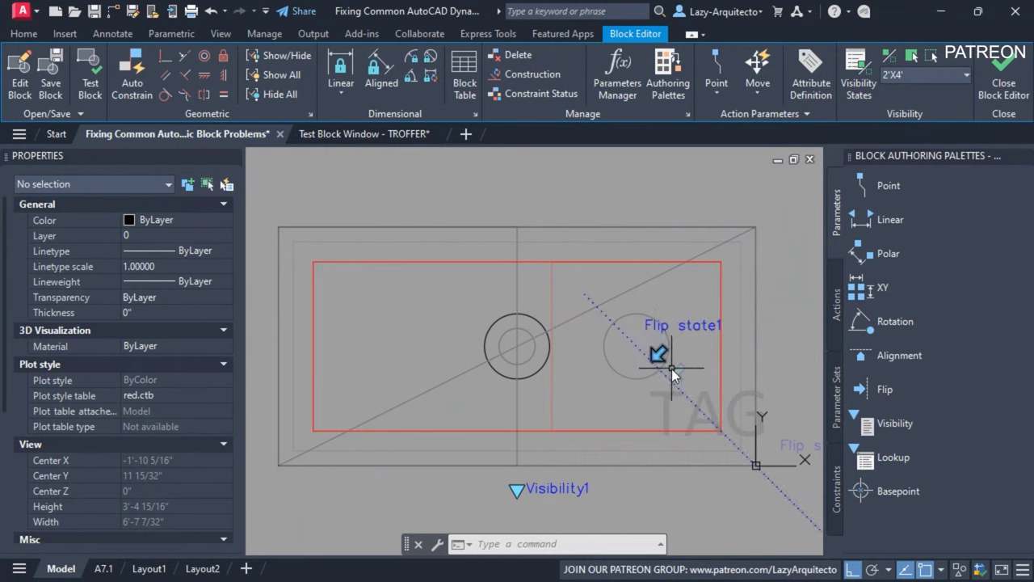
left_click(1002, 87)
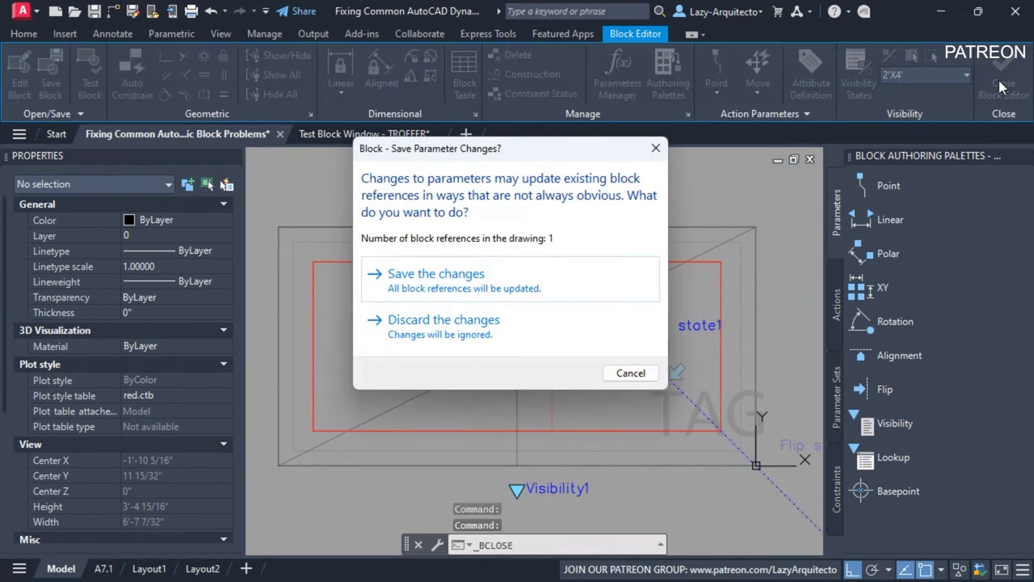
left_click(563, 280)
Select the troffer block in the drawing and set its Flip state1 custom property to Not flipped
left_click(596, 296)
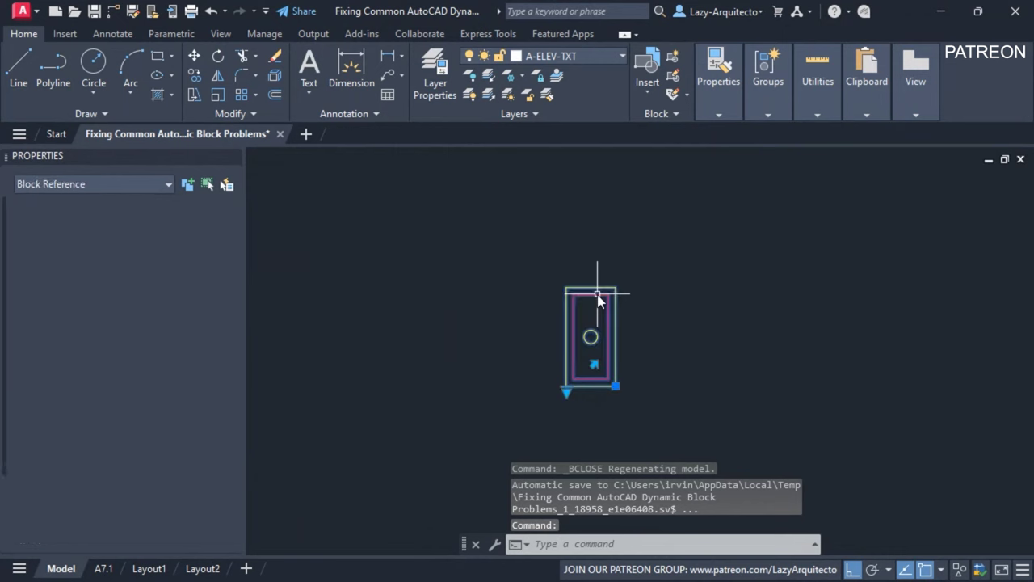
scroll(172, 491, "down", 3)
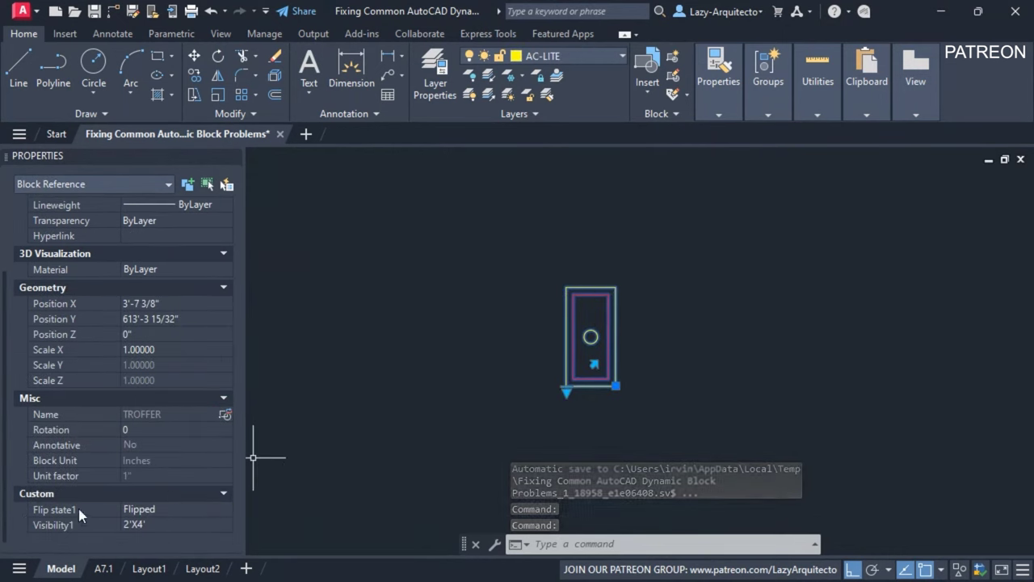
left_click(169, 511)
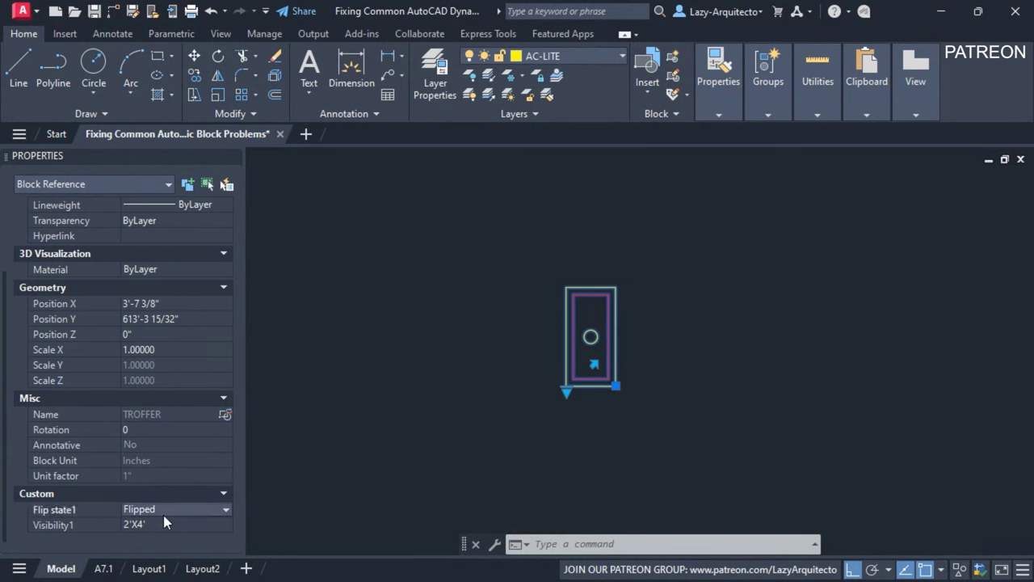
left_click(163, 515)
left_click(163, 536)
left_click(166, 514)
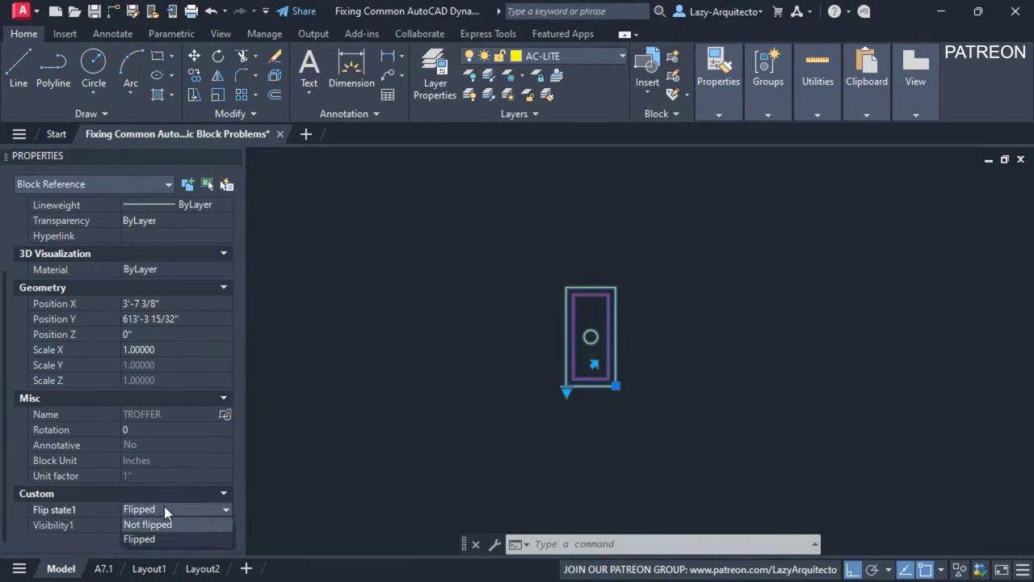
left_click(164, 524)
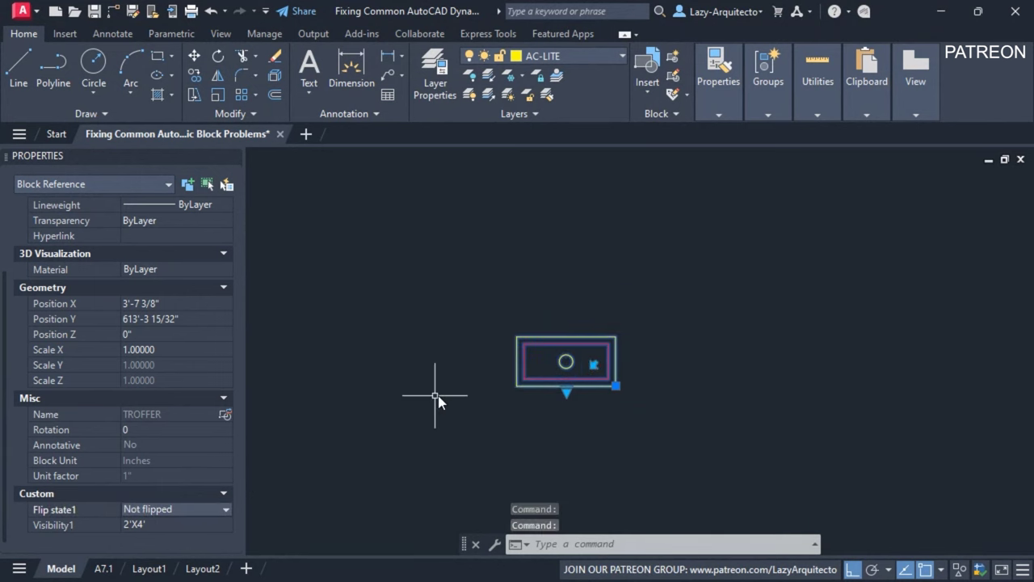
Toggle the troffer's flip grip twice to test the flip action and clear the selection
left_click(594, 366)
left_click(594, 365)
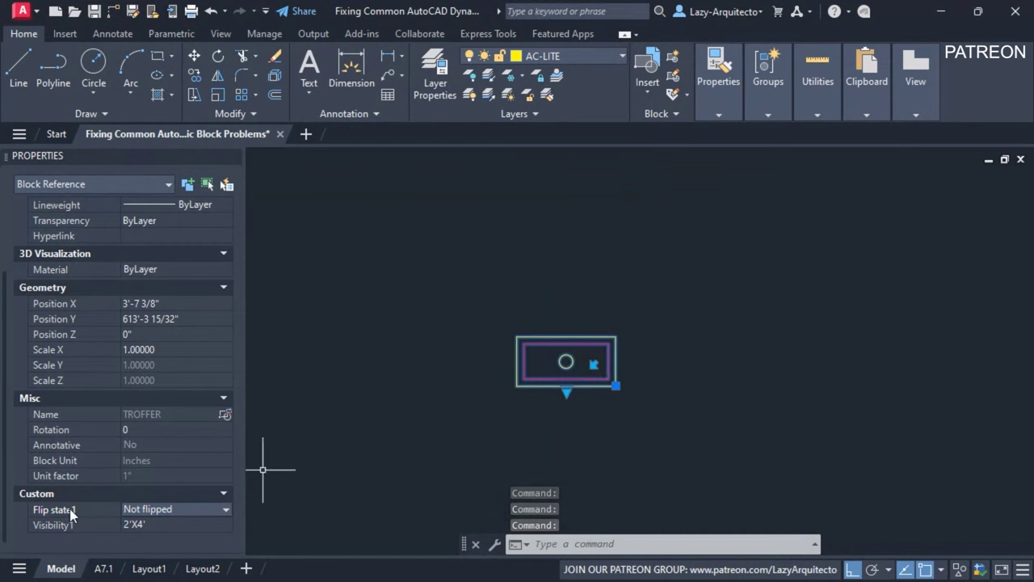
key("Escape")
key("Escape")
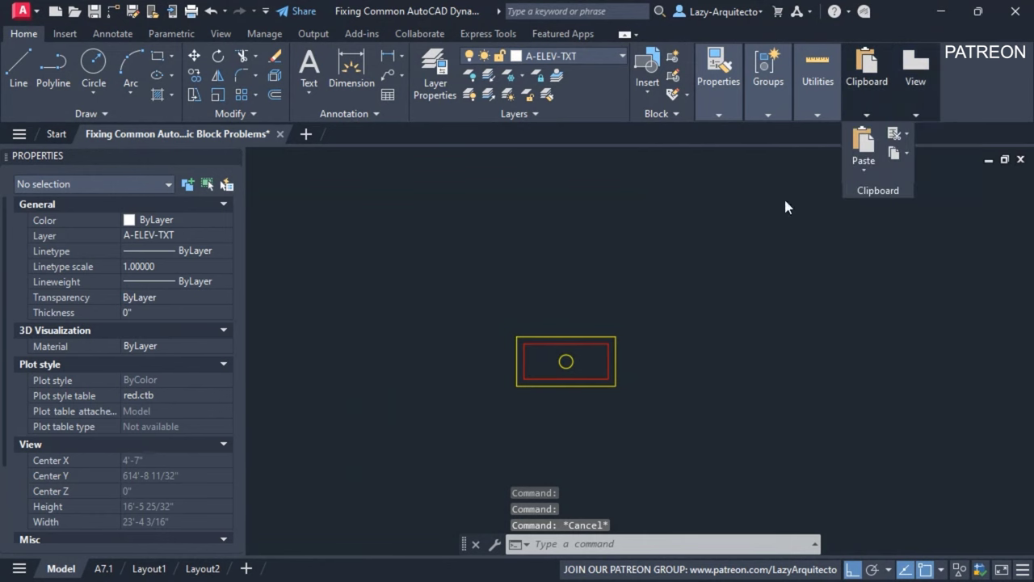
Open the troffer in the Block Editor and erase the flip grip belonging to the Flip state2 parameter
left_click(582, 339)
right_click(582, 341)
left_click(661, 173)
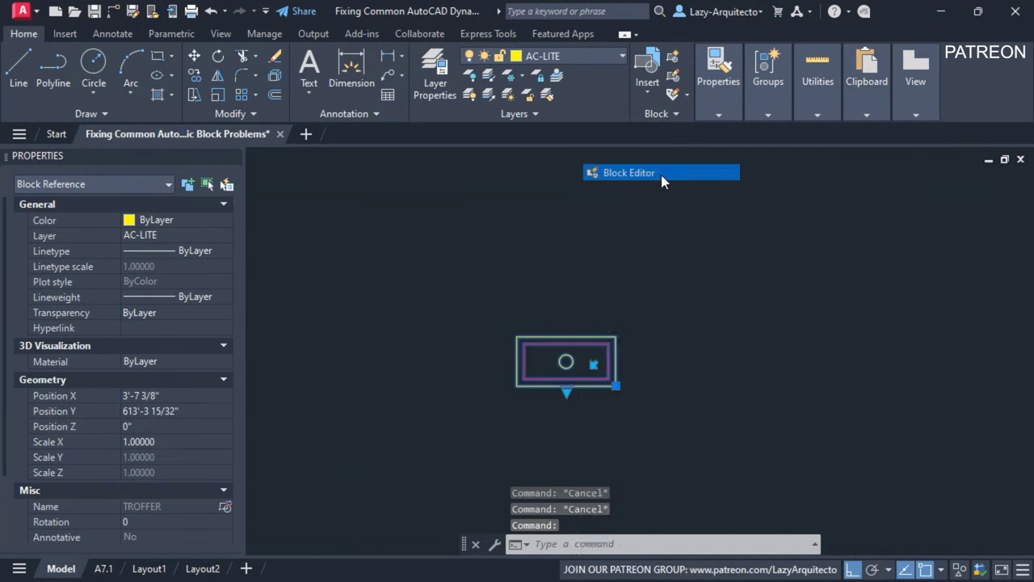
middle_click_drag(675, 253, 728, 277)
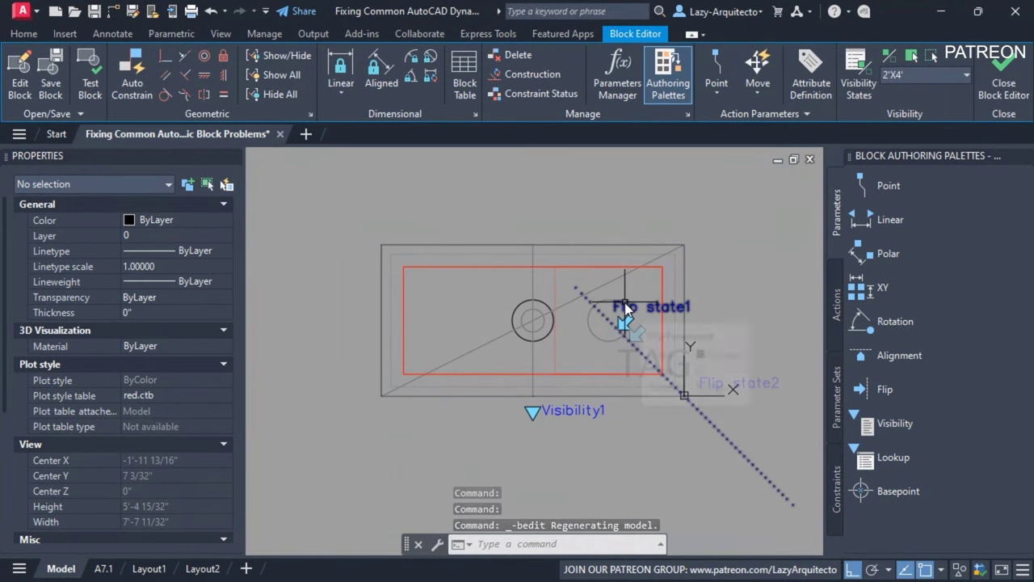
mouse_move(624, 302)
left_mouse_down()
mouse_move(644, 315)
mouse_move(643, 329)
left_mouse_up()
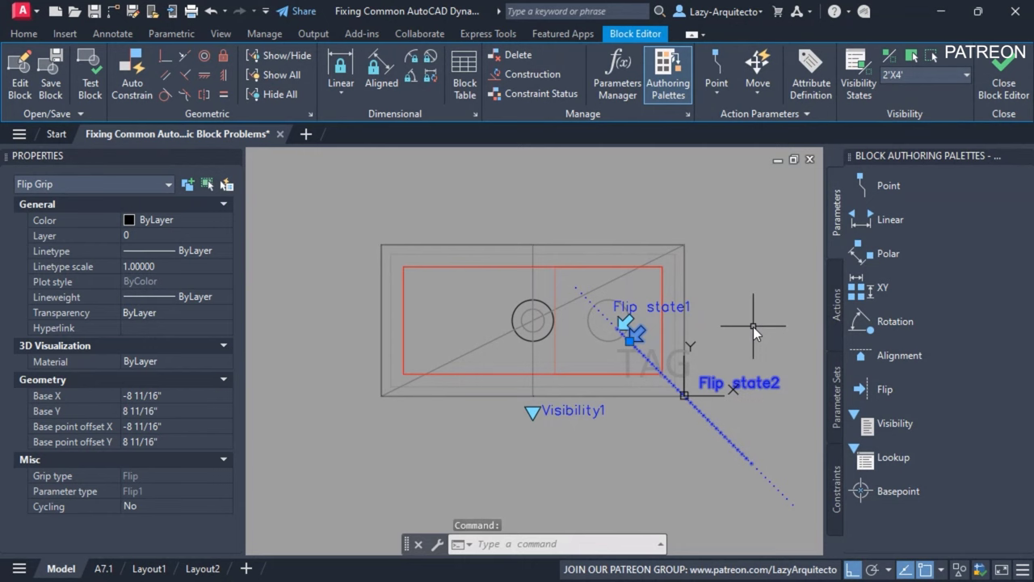
key("Delete")
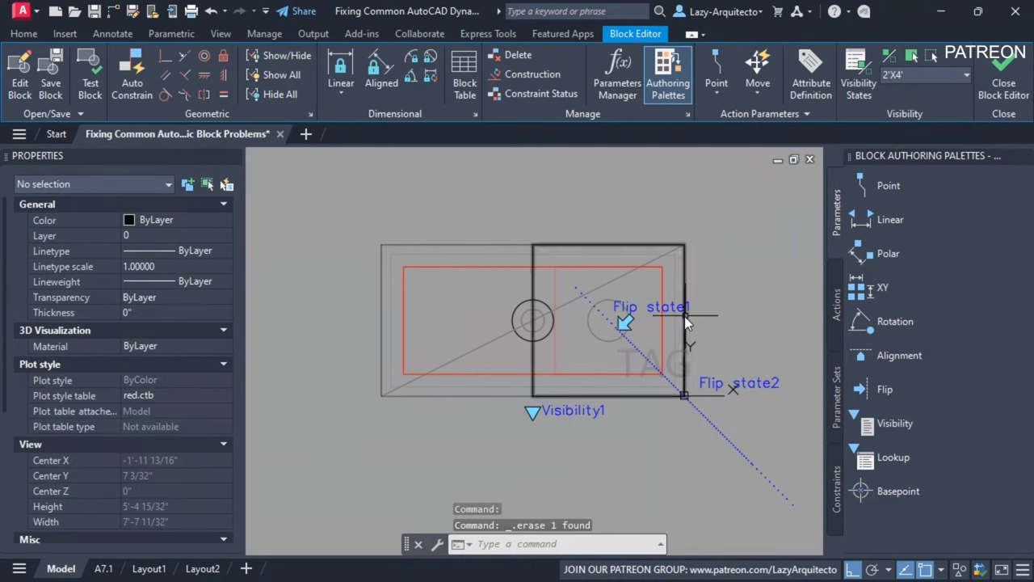
Delete the duplicate Flip state2 parameter from the troffer block
left_click(630, 305)
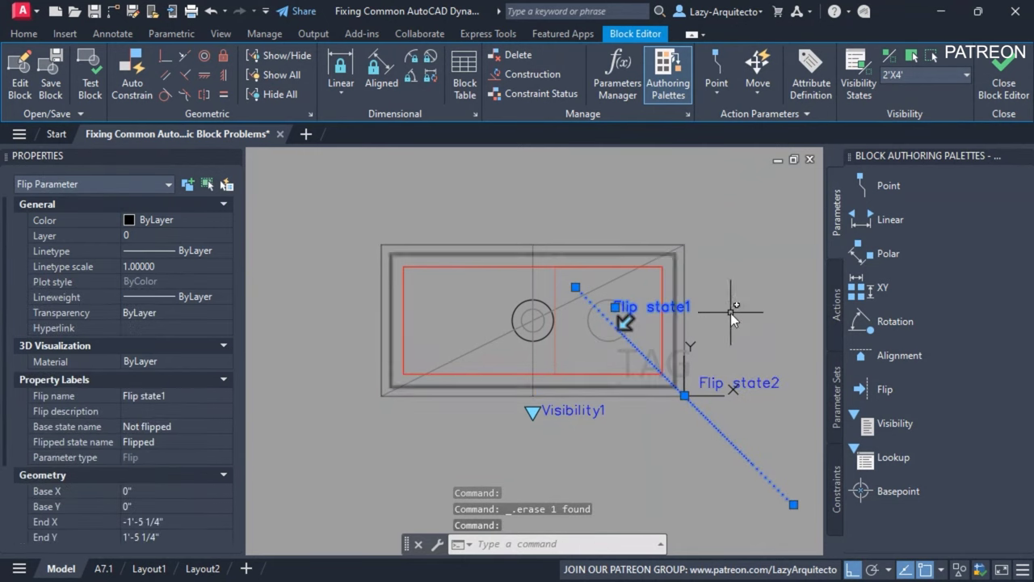
key("Escape")
left_click(774, 381)
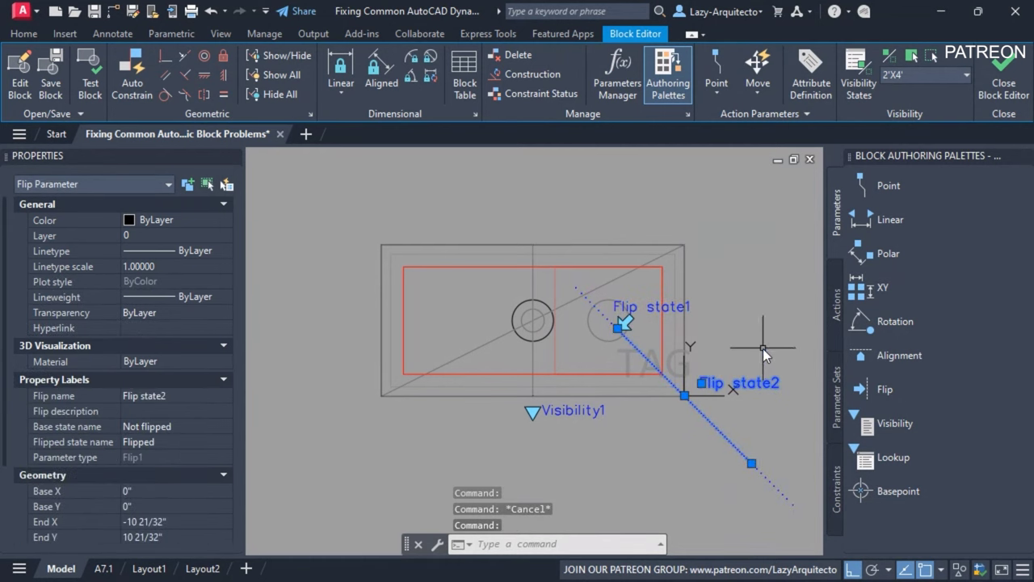
key("Delete")
middle_click_drag(764, 342, 735, 342)
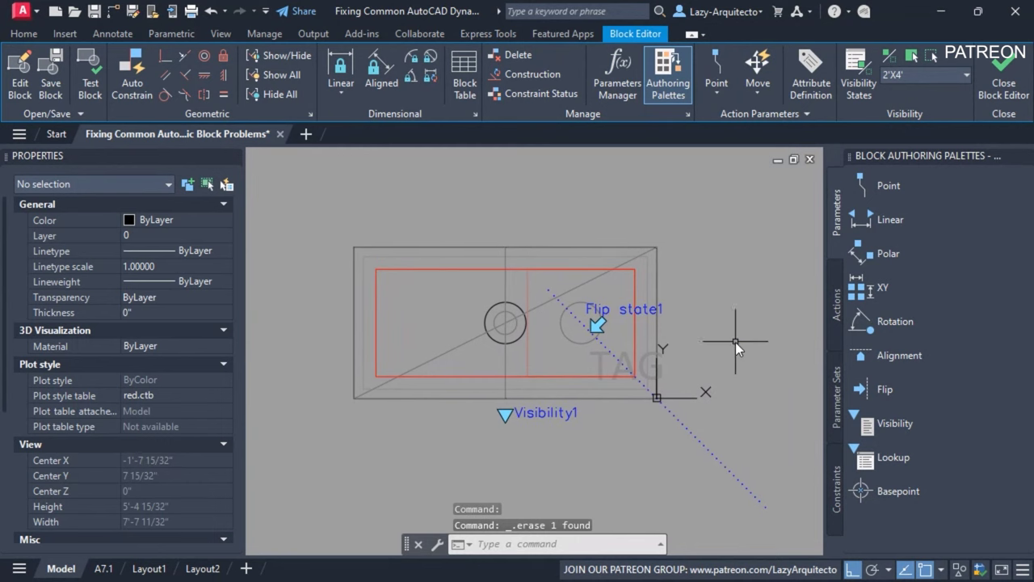
mouse_move(675, 301)
left_mouse_down()
mouse_move(642, 301)
mouse_move(618, 317)
mouse_move(623, 302)
mouse_move(633, 430)
left_mouse_up()
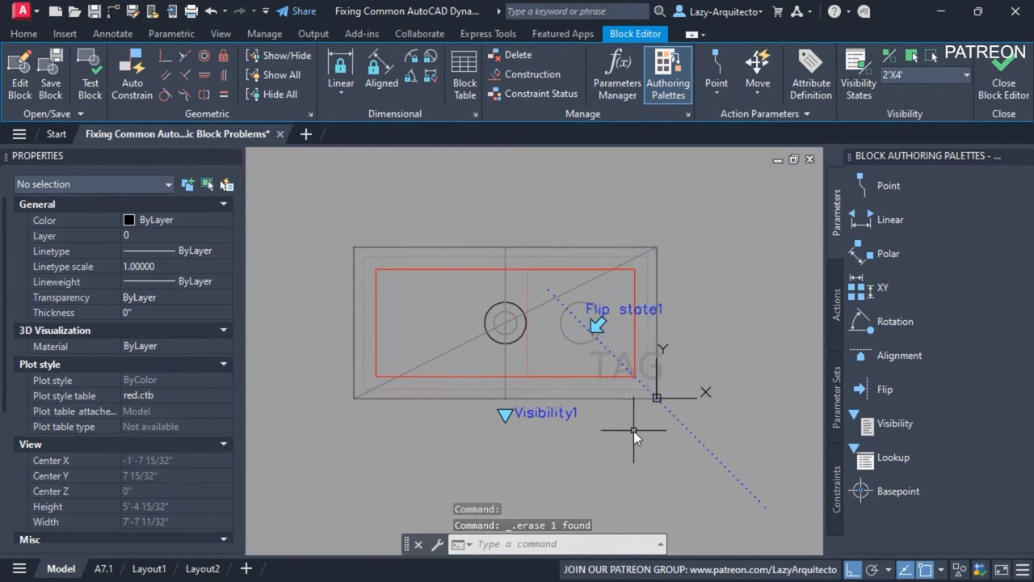
middle_click_drag(711, 304, 725, 289)
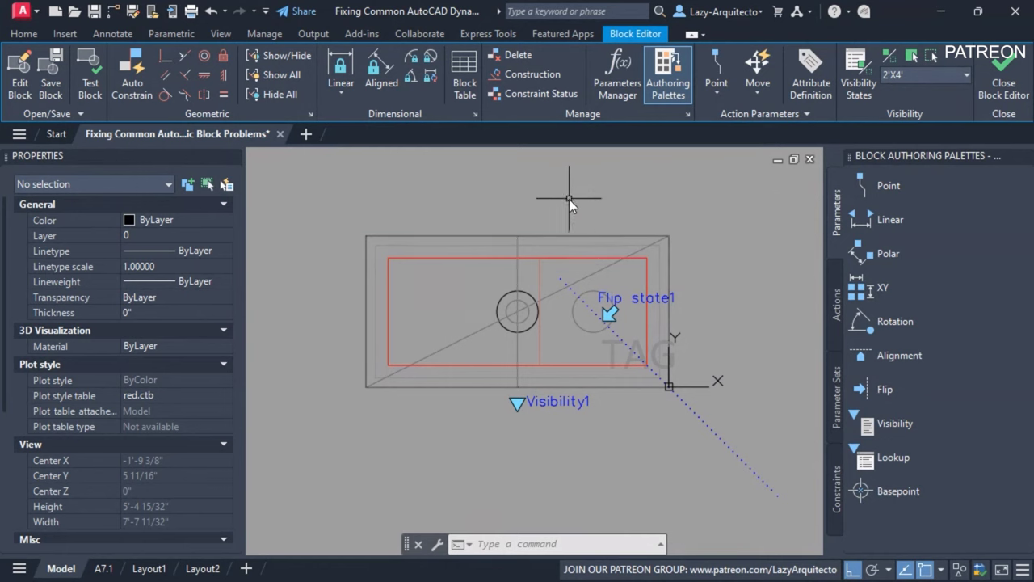
Close the Block Editor with the changes saved and select the troffer block in the drawing
left_click(1002, 81)
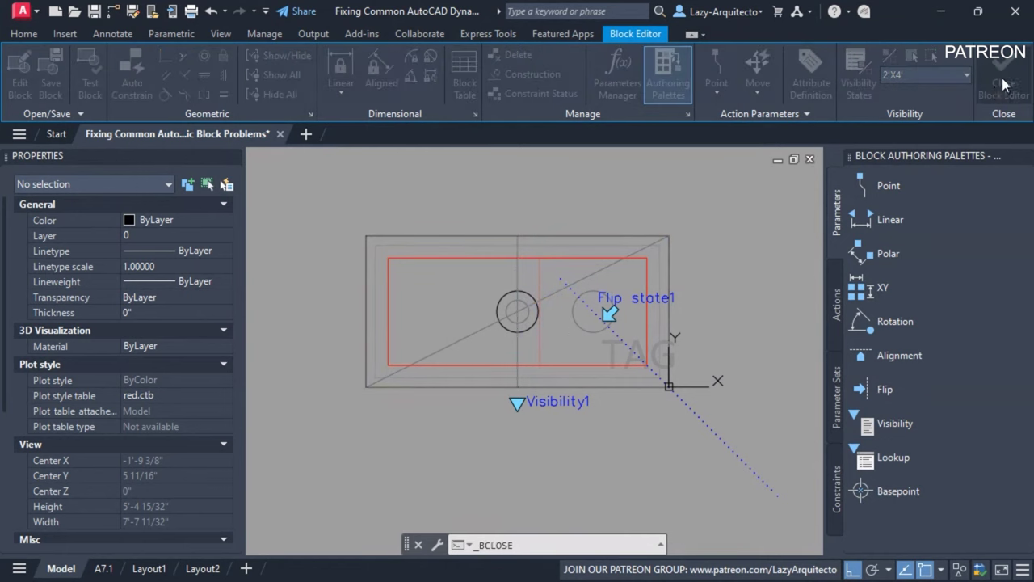
left_click(396, 276)
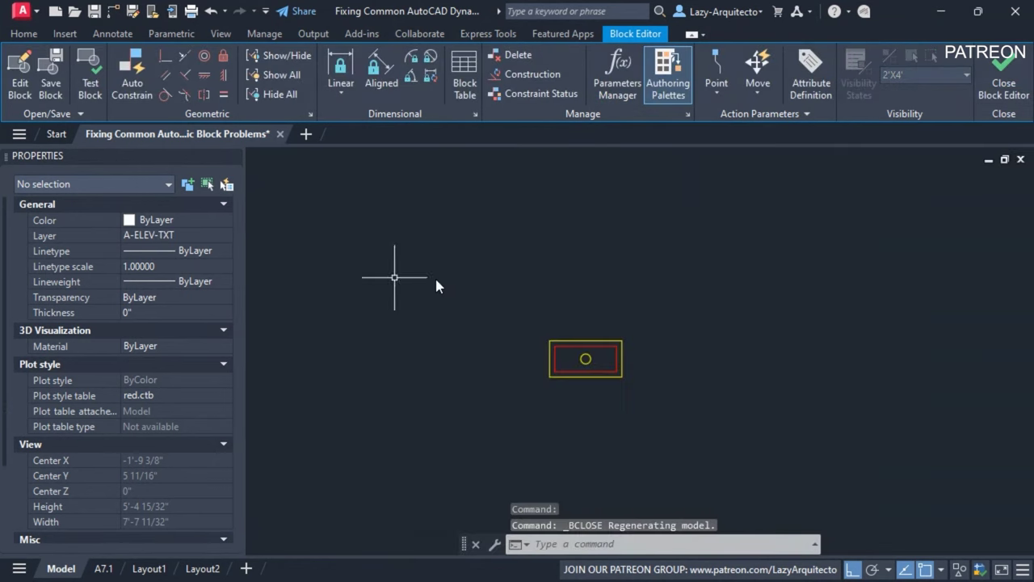
left_click(521, 325)
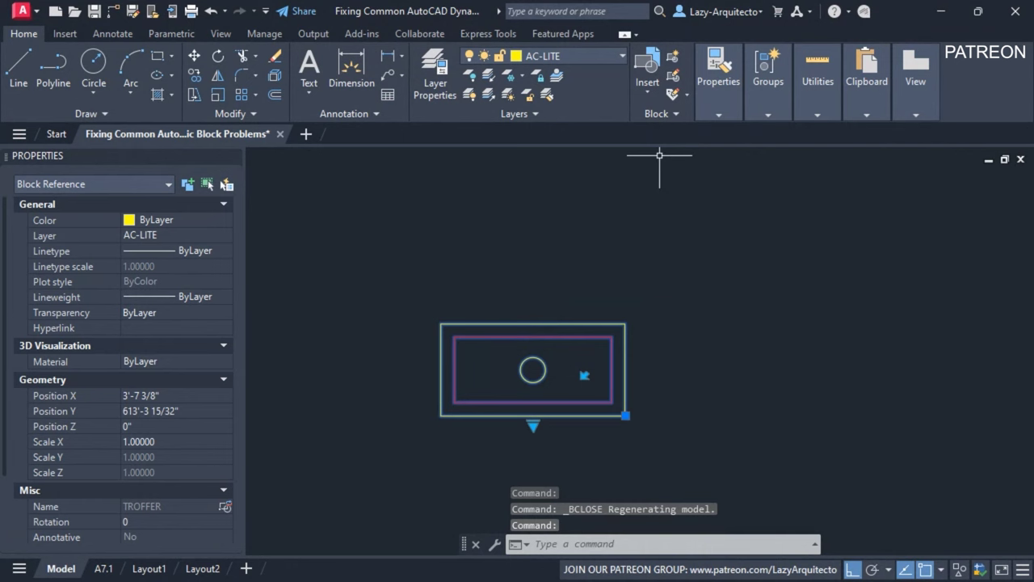
Open the LAZY ARQUITECTO-rcp drawing from the 02 RCP folder in File Explorer and run the LazyPurge macro on it
left_click_drag(1033, 33, 510, 76)
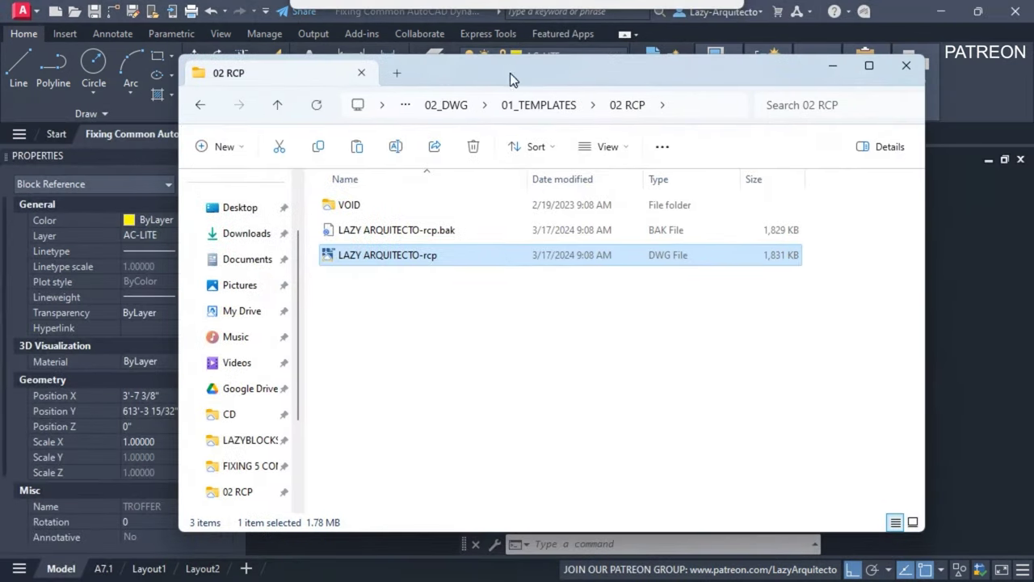
double_click(402, 256)
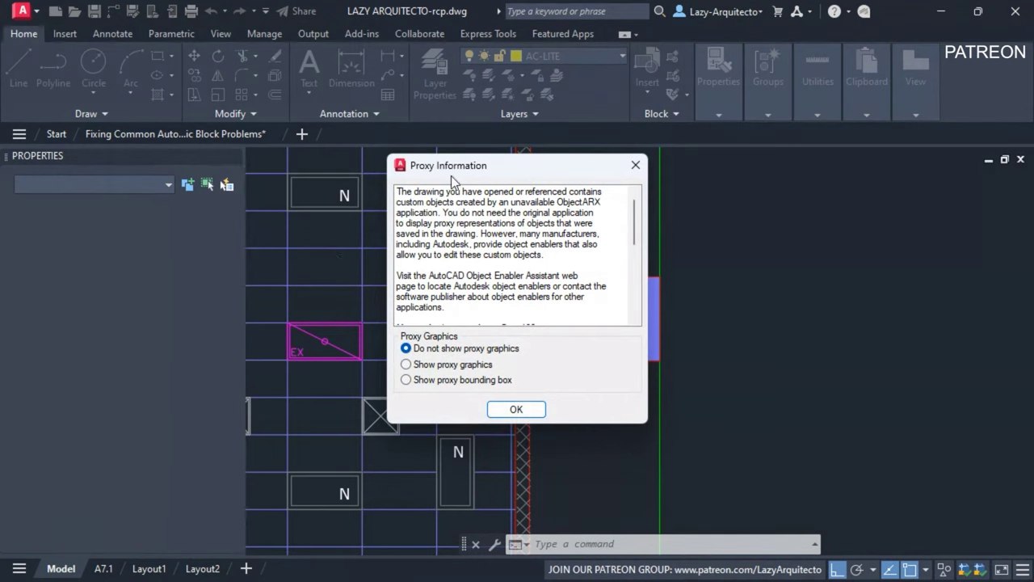
left_click(636, 166)
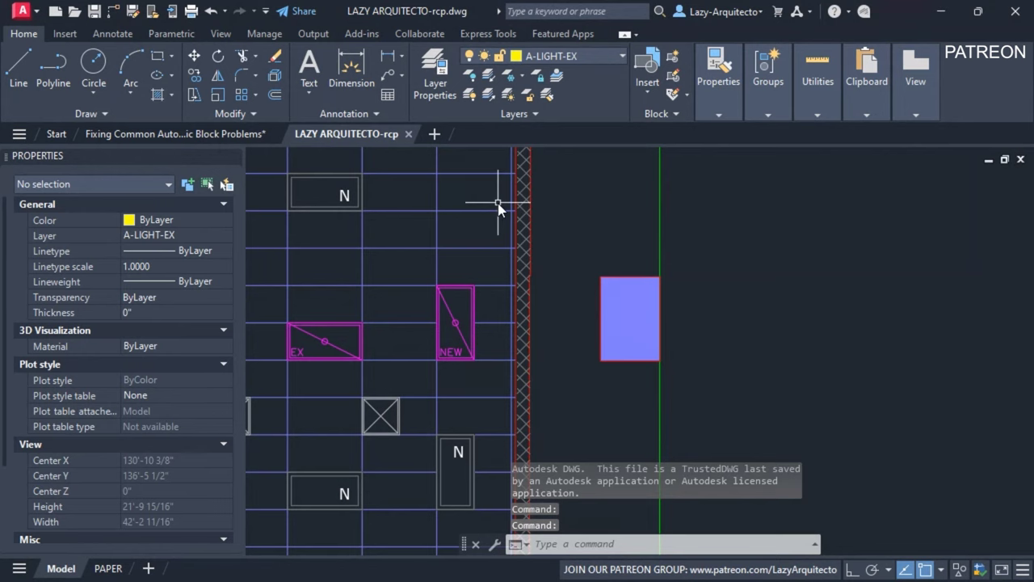
key("ctrl+3")
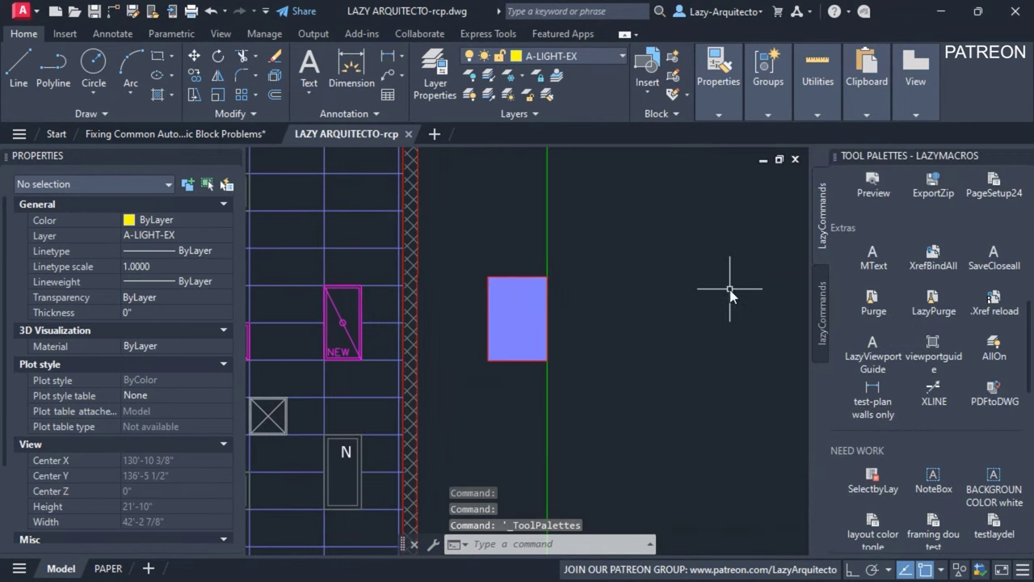
left_click(934, 305)
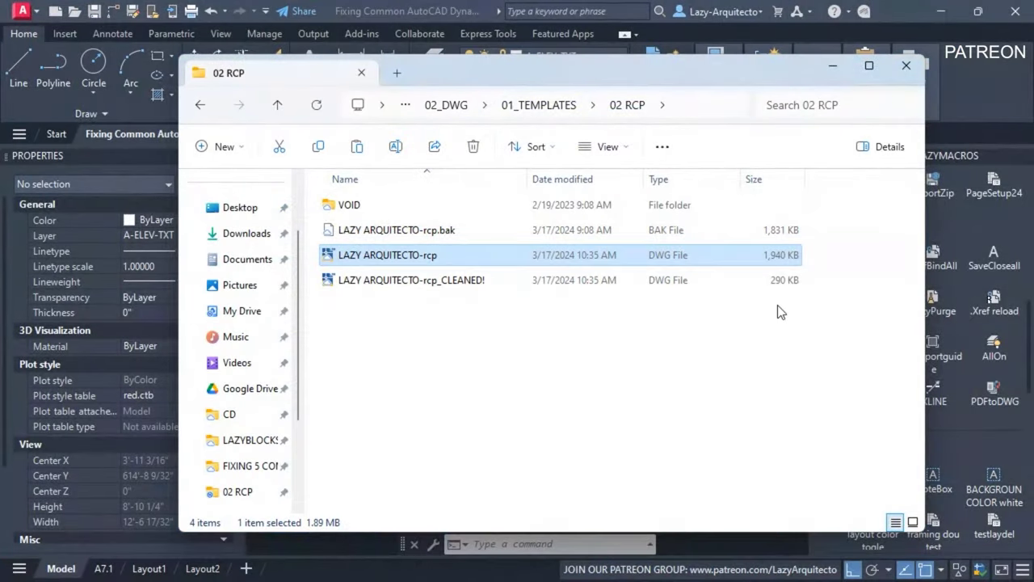
Delete the original LAZY ARQUITECTO-rcp DWG file in File Explorer and open LAZY ARQUITECTO-rcp_CLEANED! in AutoCAD
left_click(408, 282)
left_click(423, 257)
key("Delete")
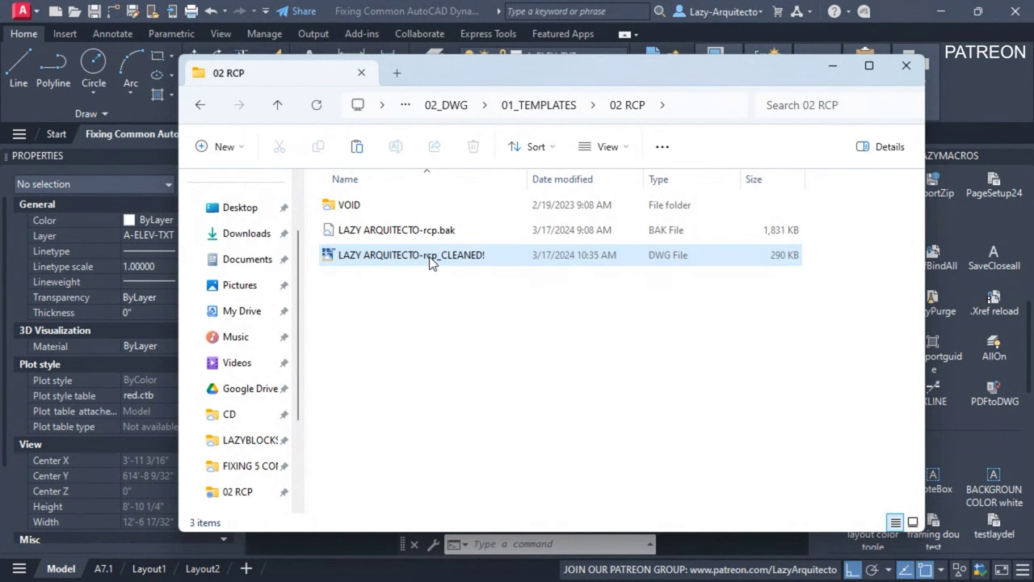
double_click(431, 257)
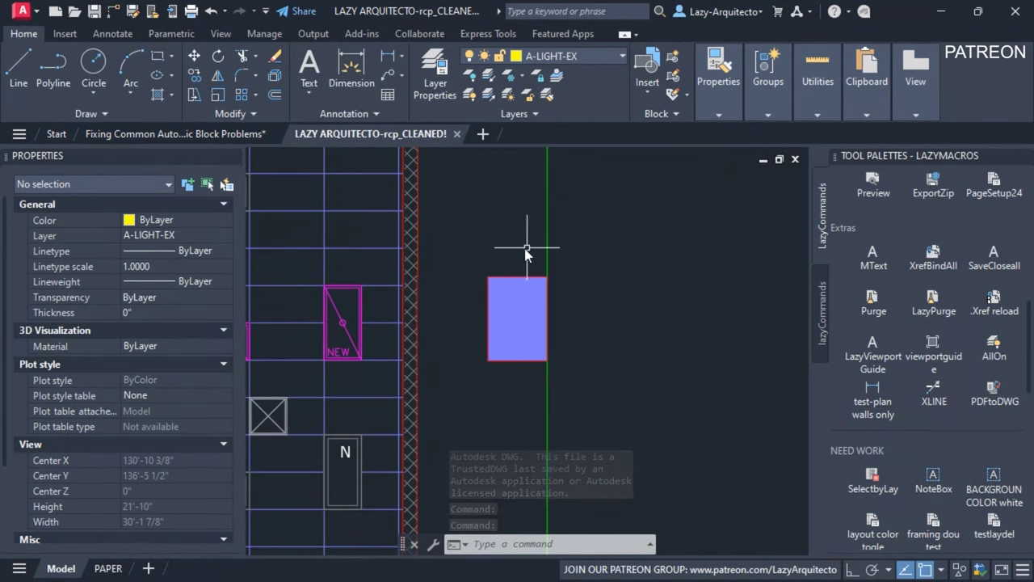
middle_click_drag(515, 331, 619, 327)
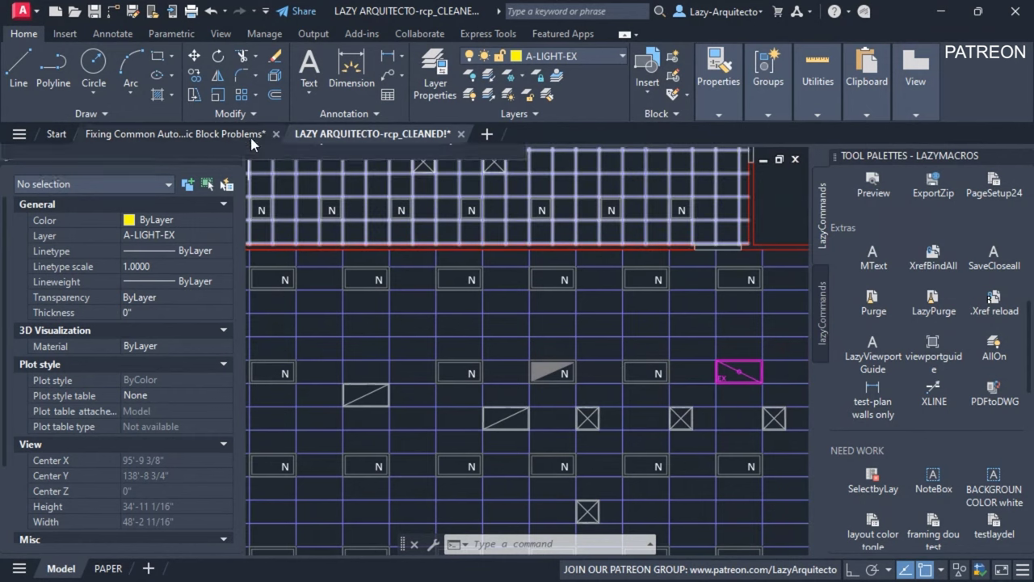
Copy the troffer block from the Fixing Common AutoCAD Dynamic Block Problems drawing to the clipboard
left_click(229, 143)
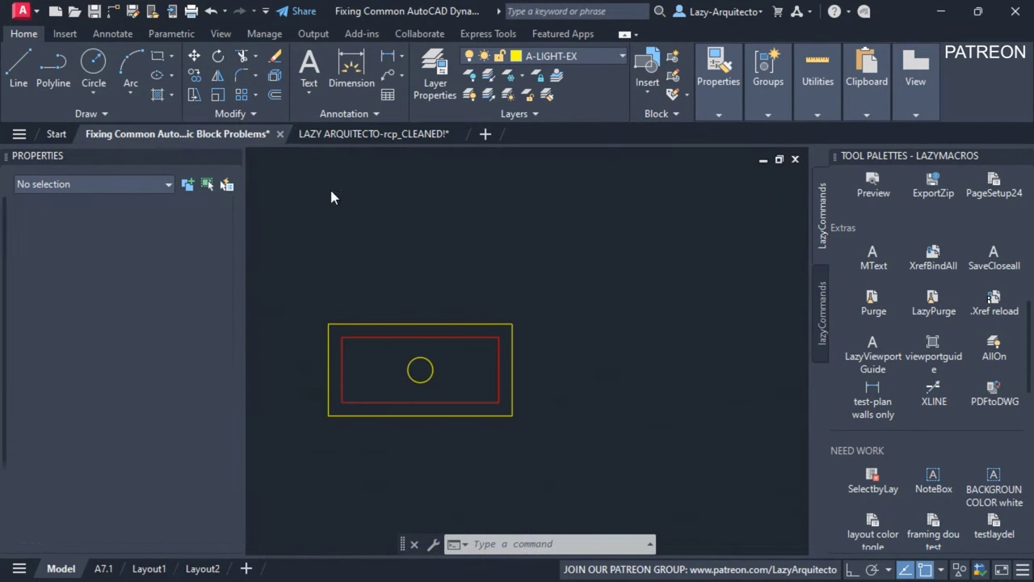
left_click(422, 323)
middle_click_drag(424, 314, 501, 296)
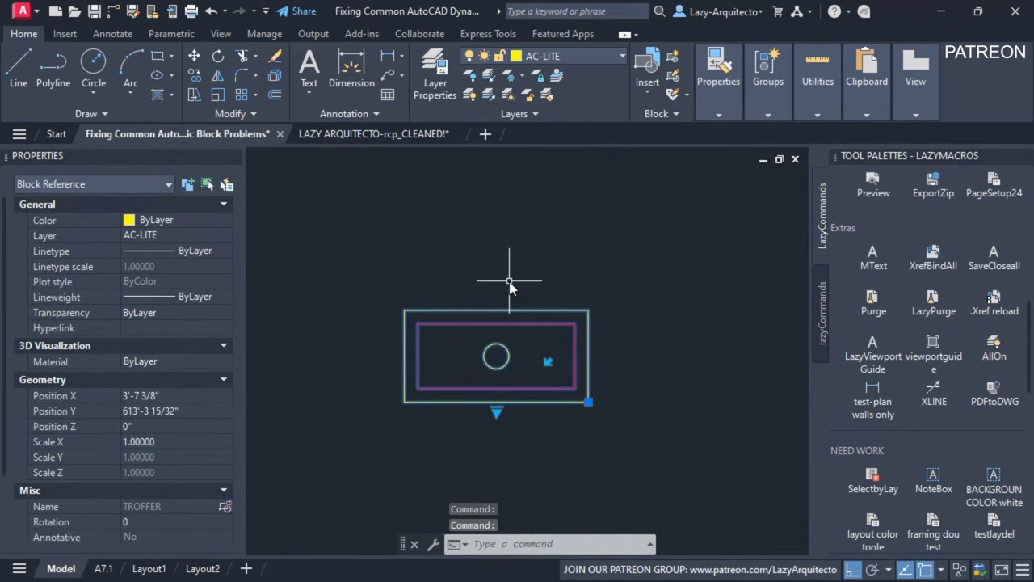
key("ctrl+c")
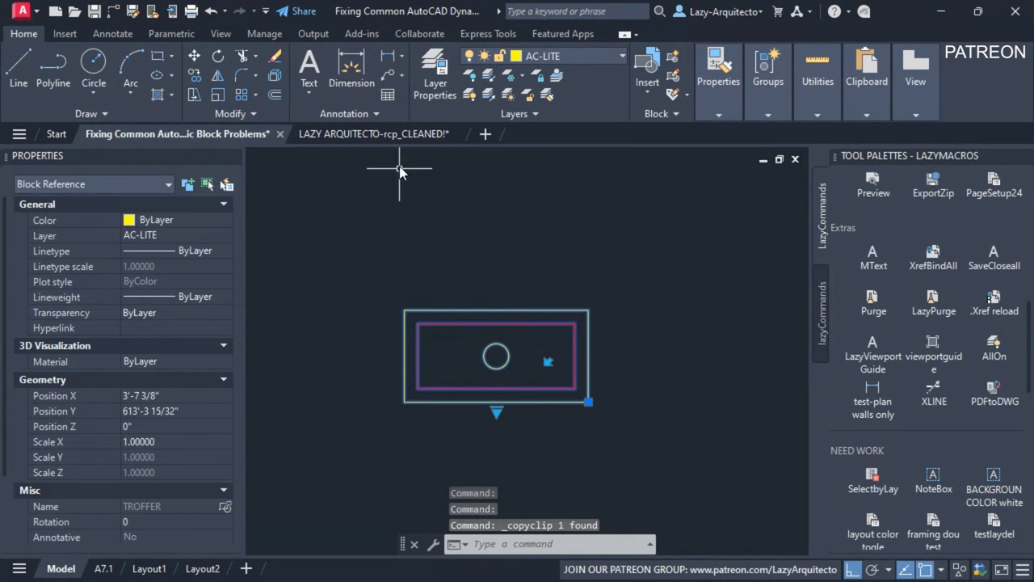
Paste the troffer into LAZY ARQUITECTO-rcp_CLEANED! at the ceiling grid intersection X 92'-0", Y 140'-0" and select it
left_click(389, 135)
key("ctrl+v")
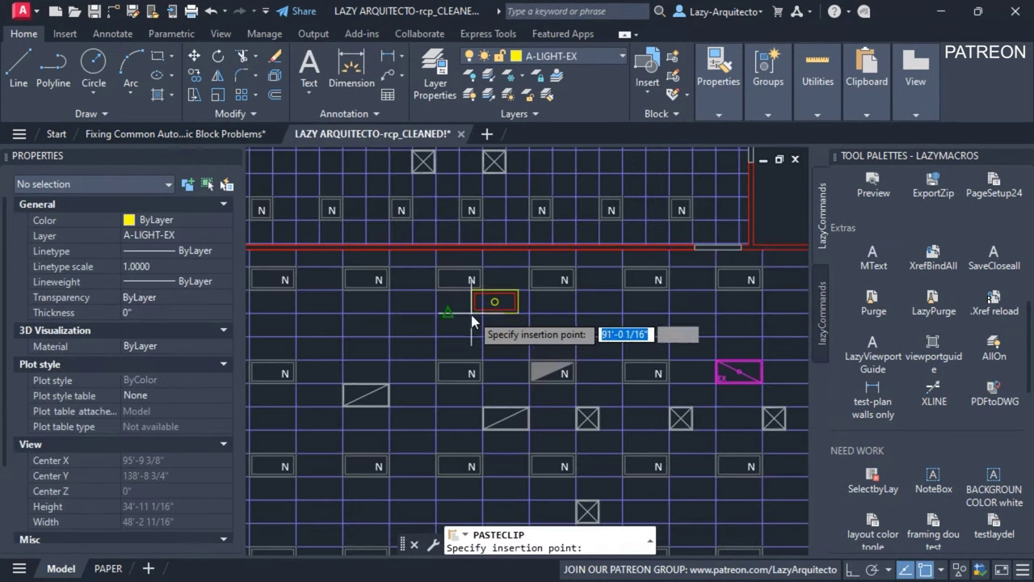
scroll(436, 344, "up", 2)
left_click(425, 348)
scroll(526, 326, "up", 2)
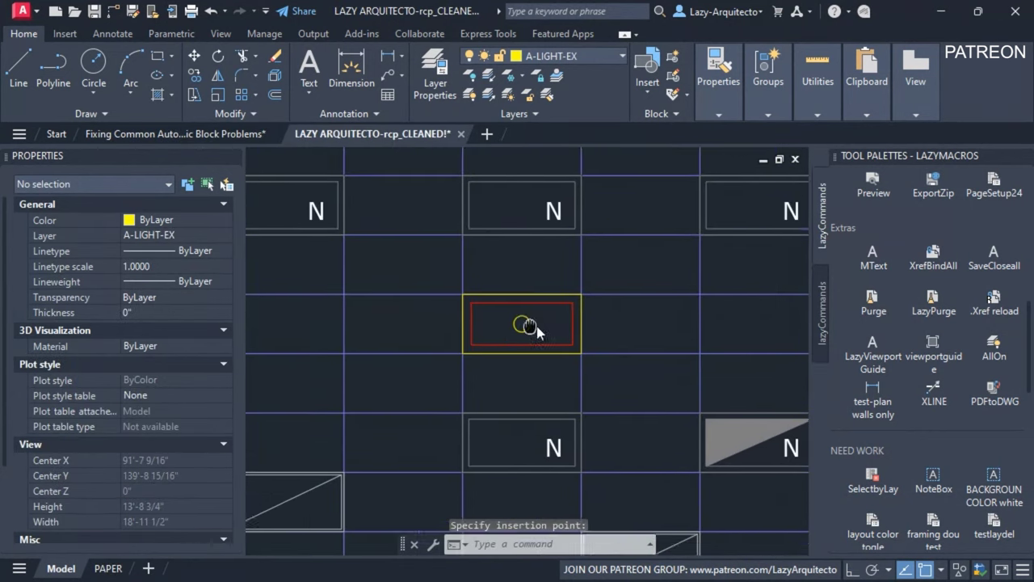
scroll(566, 342, "up", 2)
middle_click_drag(563, 318, 526, 365)
left_click(525, 366)
scroll(526, 365, "down", 2)
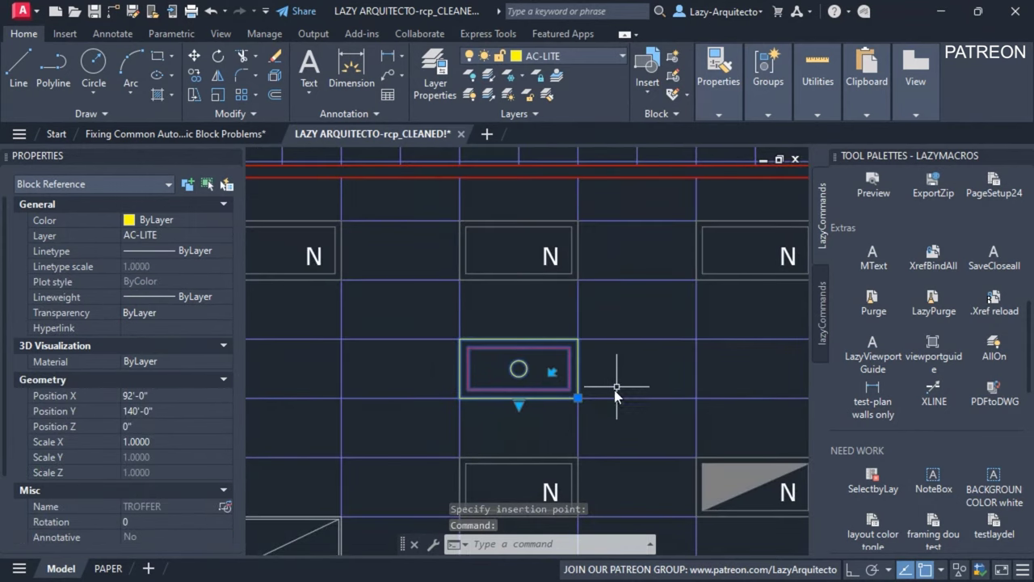
scroll(616, 388, "up", 3)
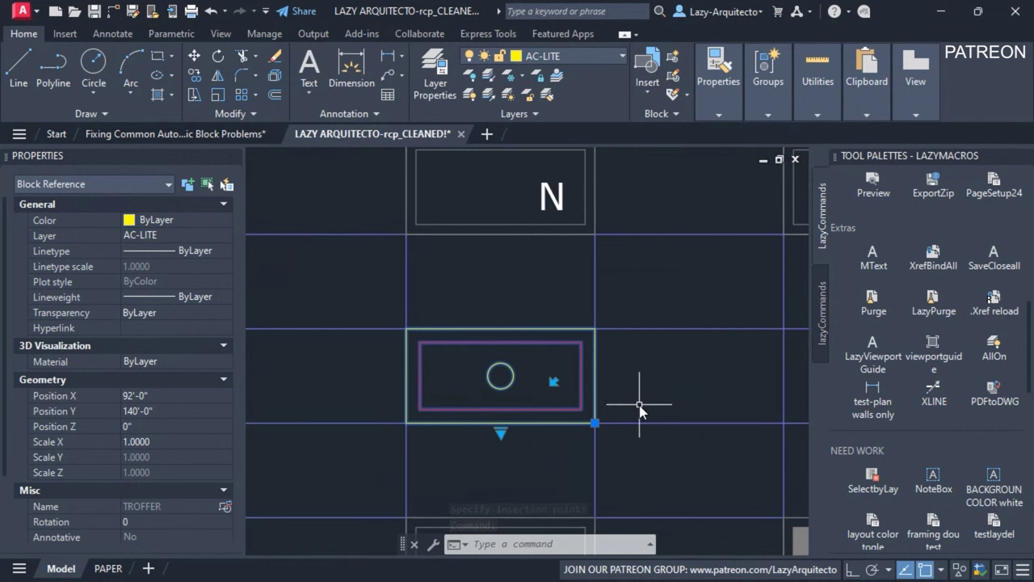
middle_click_drag(635, 376, 652, 383)
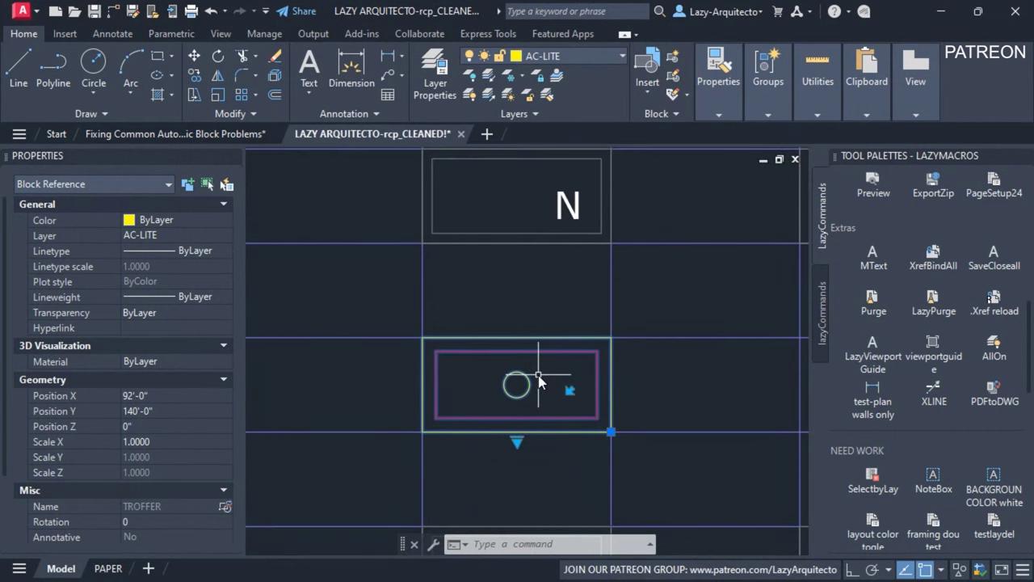
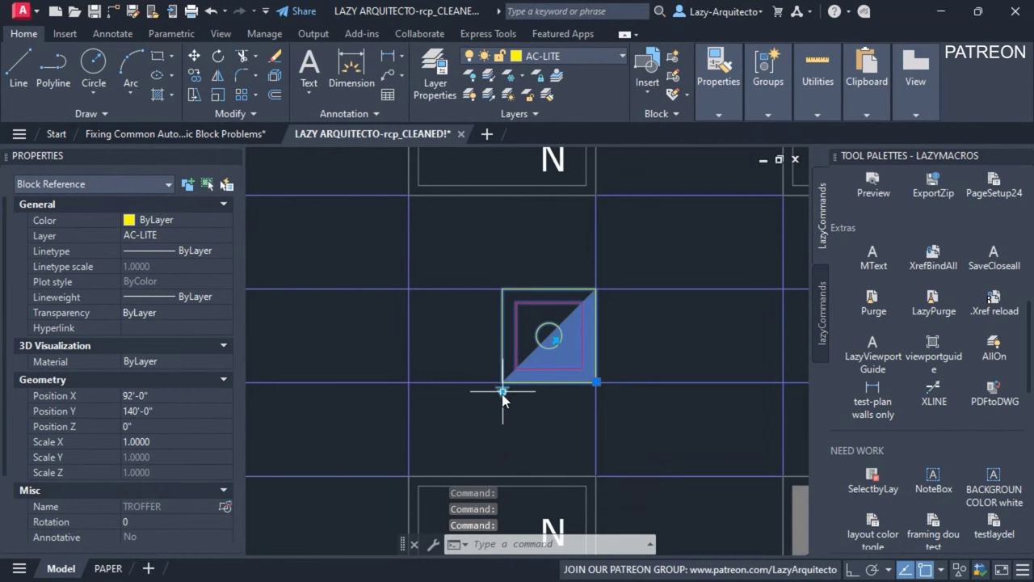
Test the flip grip on the pasted troffer while it shows the half-shaded 2' x 2' emergency fixture
middle_click_drag(536, 415, 570, 374)
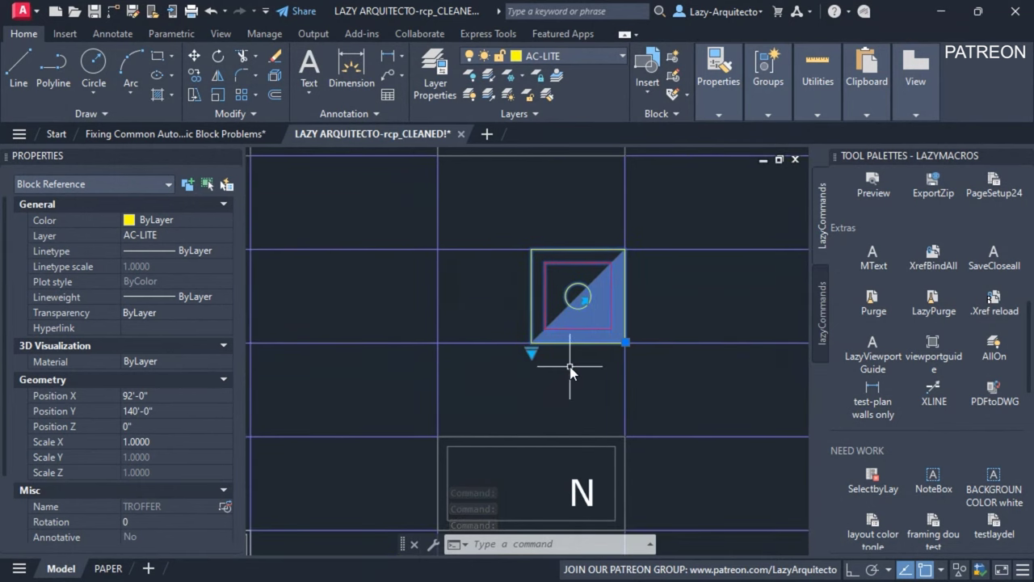
scroll(571, 364, "up", 2)
middle_click_drag(542, 416, 524, 417)
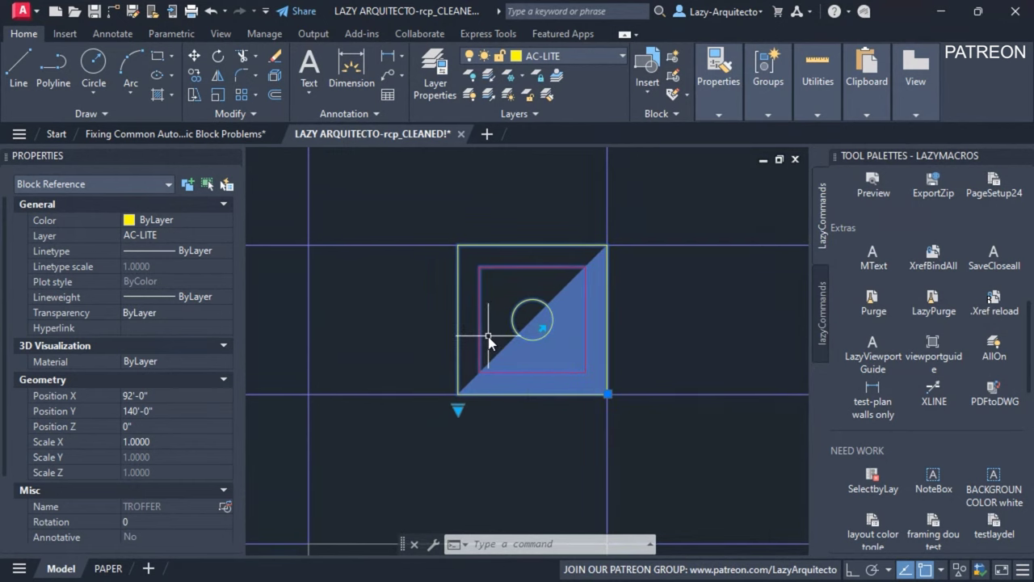
middle_click_drag(489, 339, 518, 360)
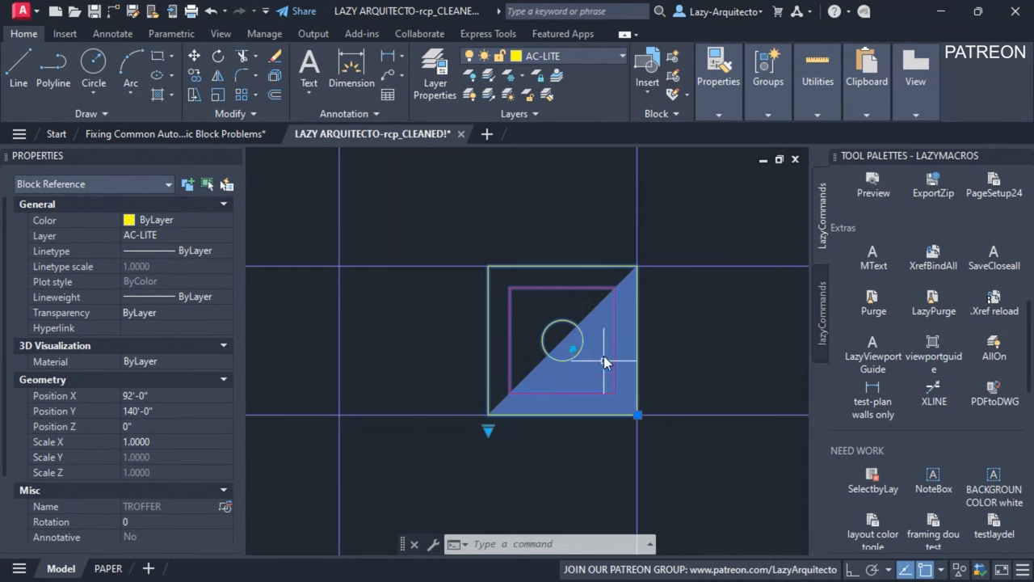
key("Escape")
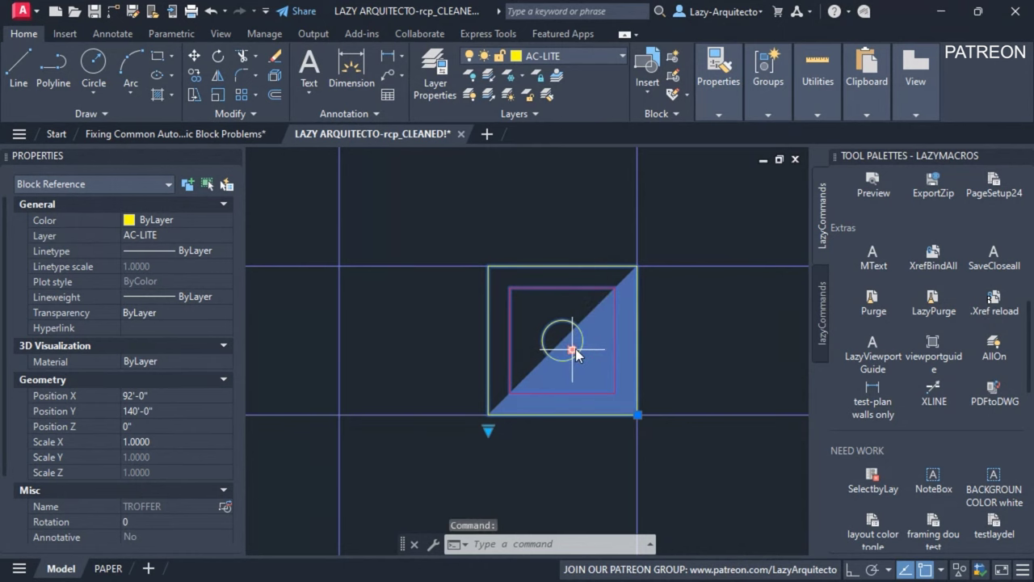
key("Escape")
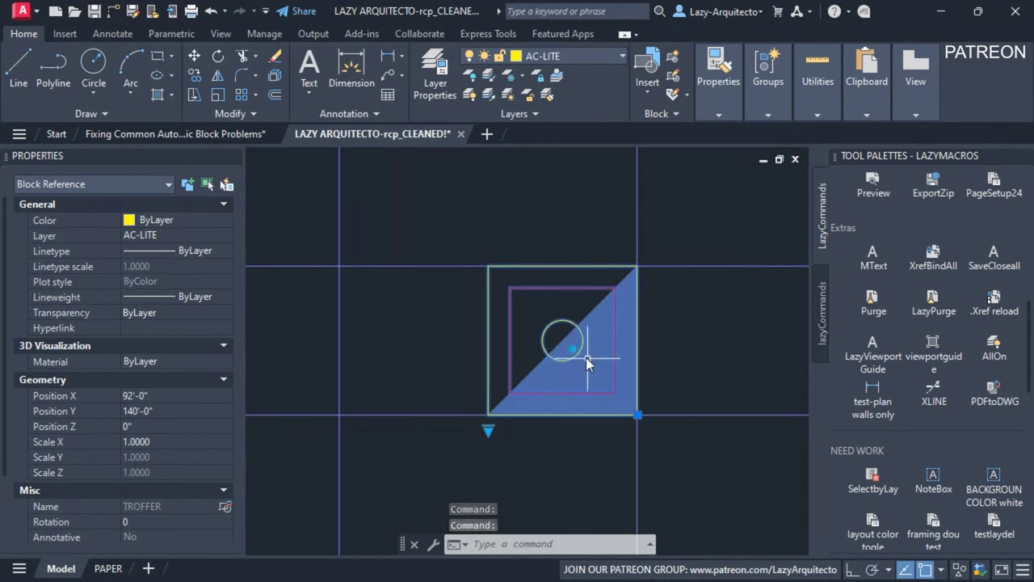
key("Escape")
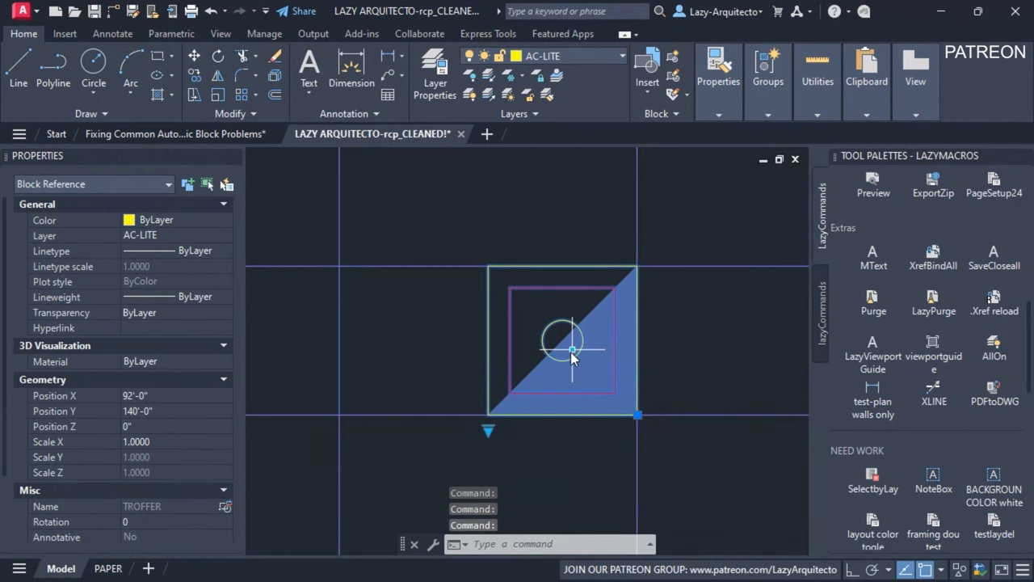
scroll(594, 404, "down", 4)
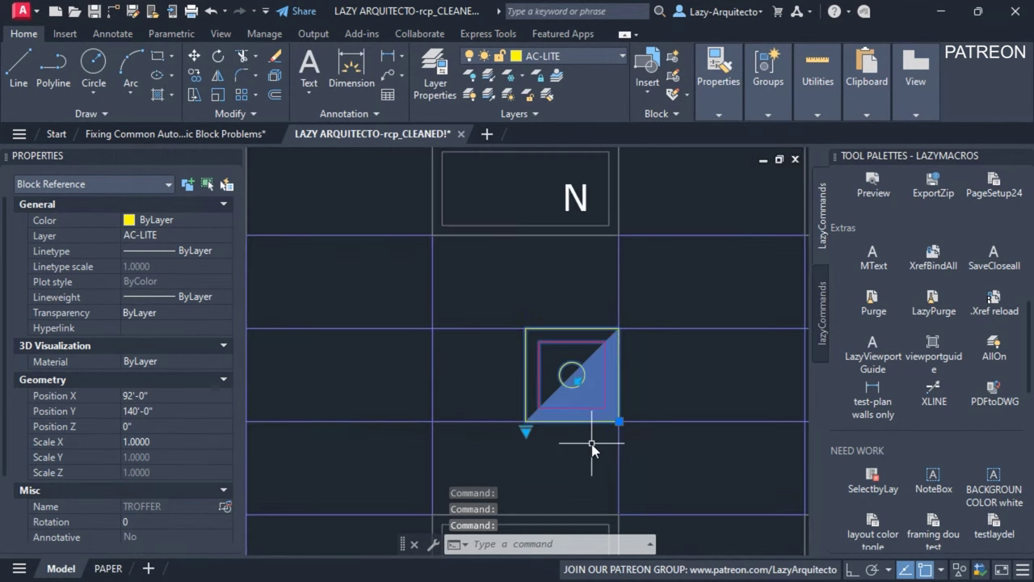
Open the troffer block in the Block Editor and make the 2'X2' visibility state current
right_click(574, 362)
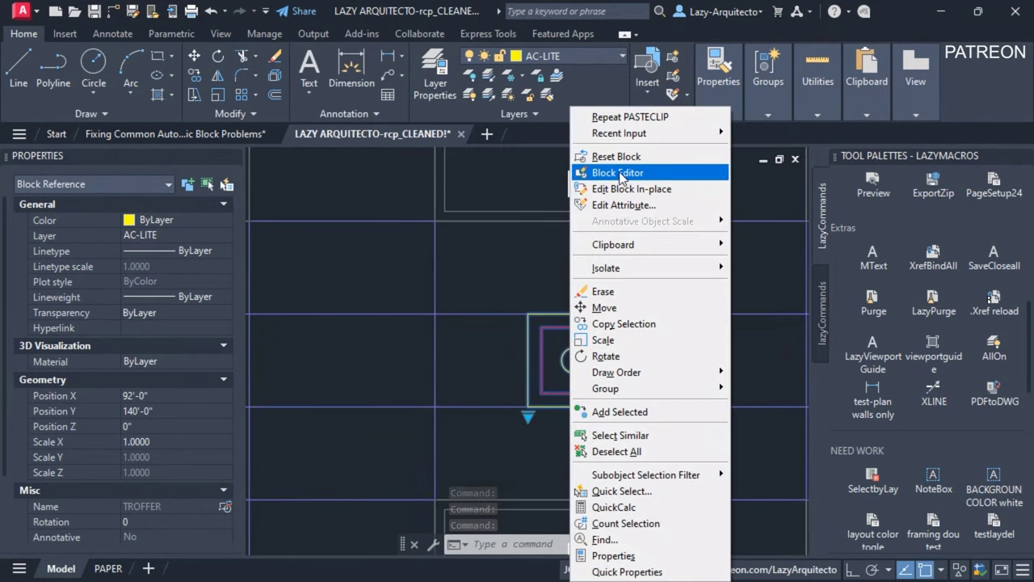
left_click(620, 172)
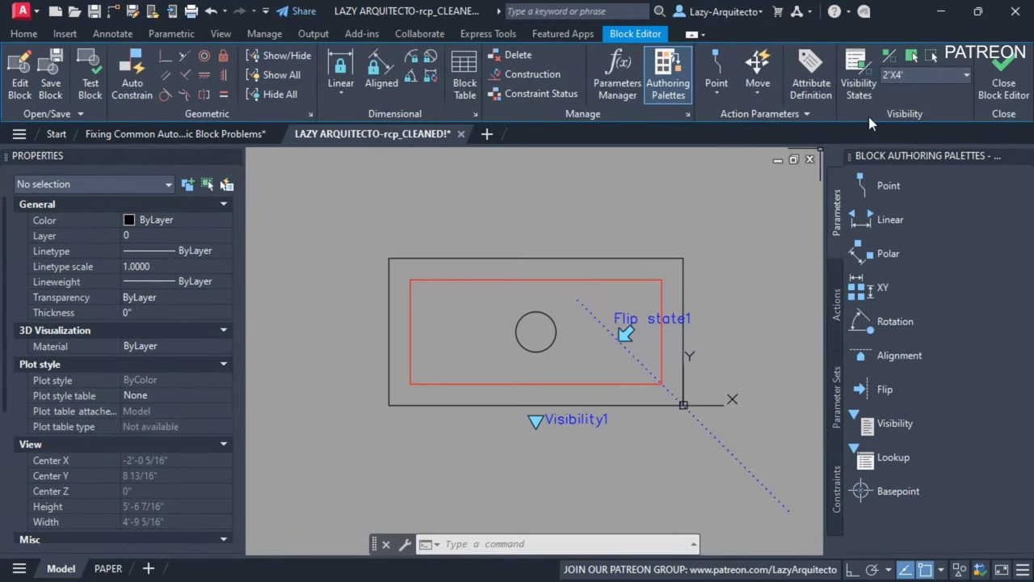
left_click(899, 76)
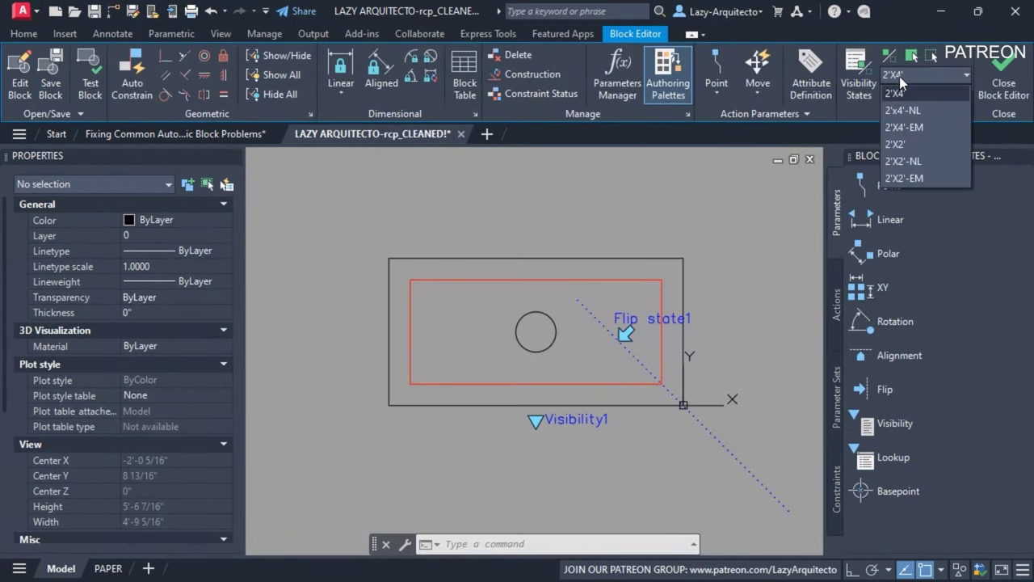
left_click(903, 145)
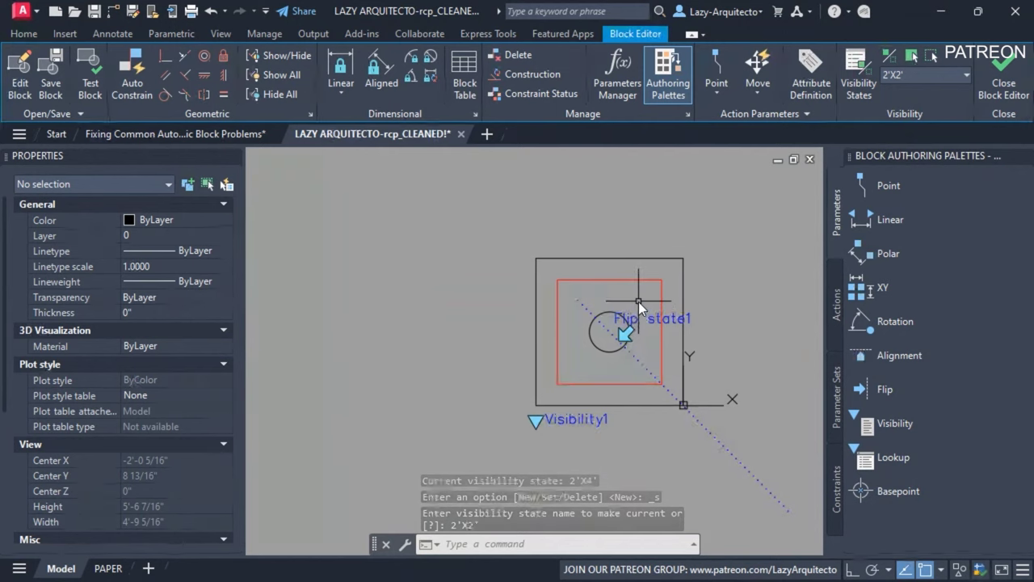
Hide the Flip state1 parameter for the current 2'X2' visibility state only
middle_click_drag(640, 306, 562, 303)
left_click(573, 322)
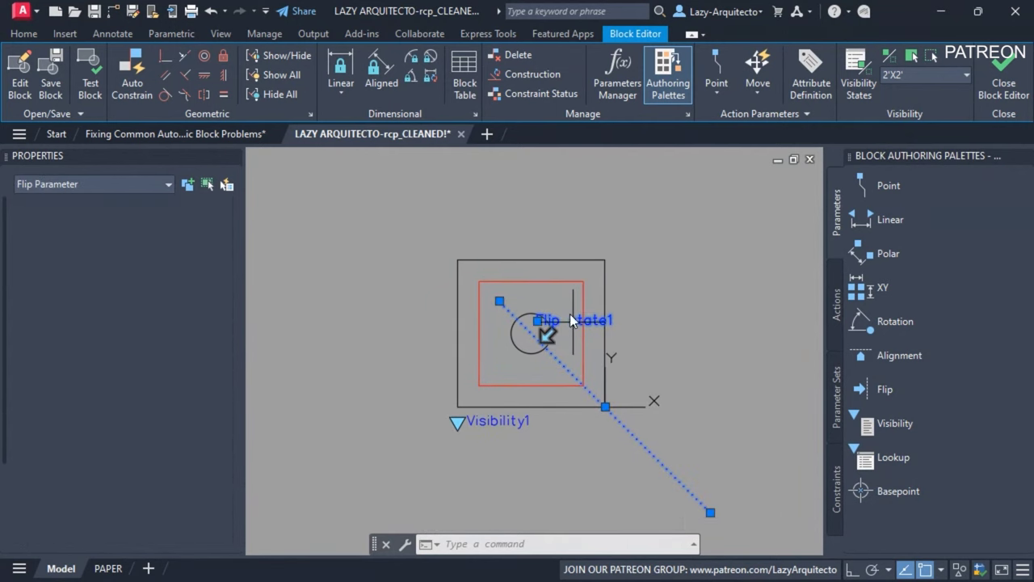
right_click(528, 194)
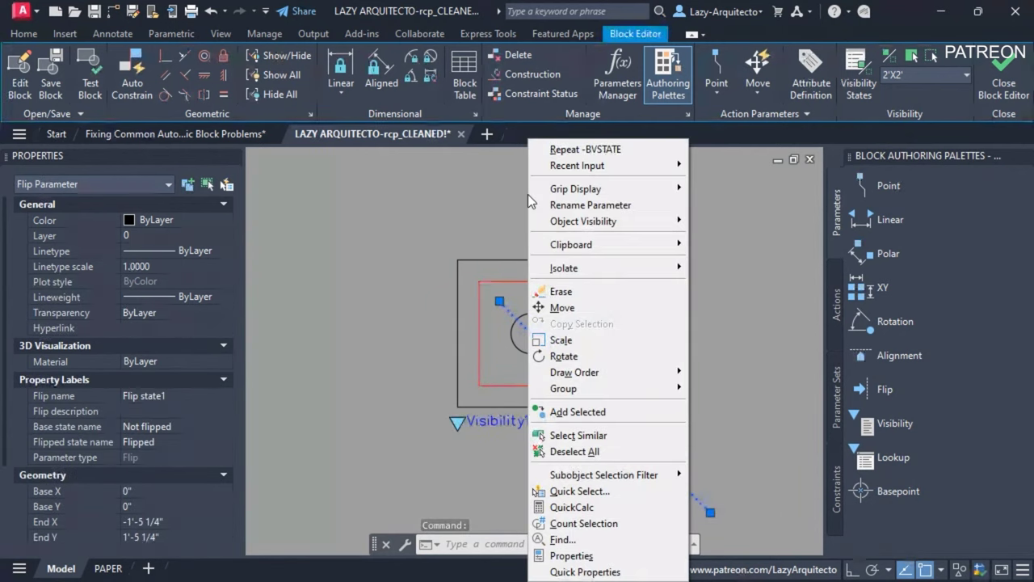
left_click(495, 211)
right_click(496, 211)
mouse_move(558, 226)
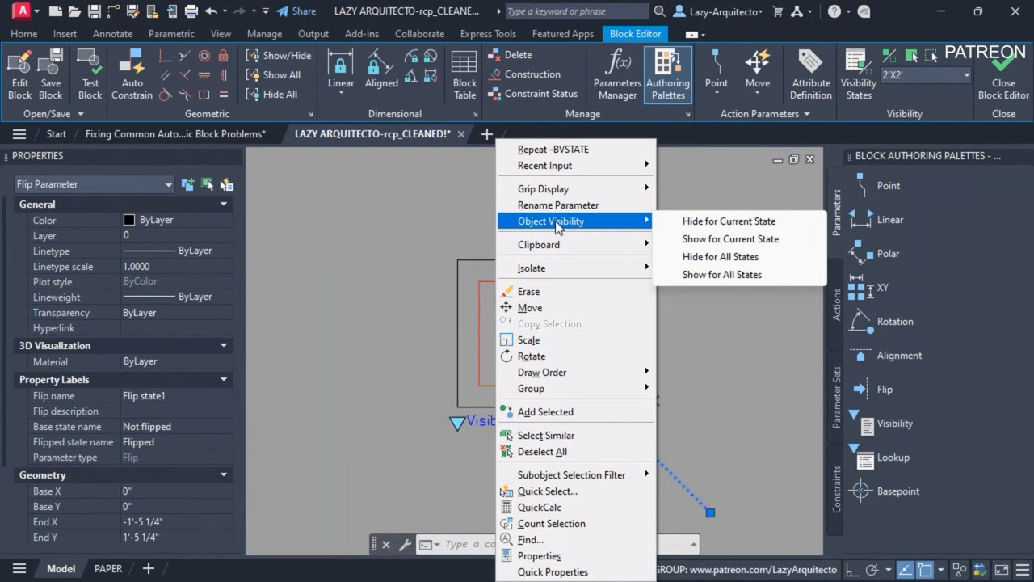
left_click(702, 223)
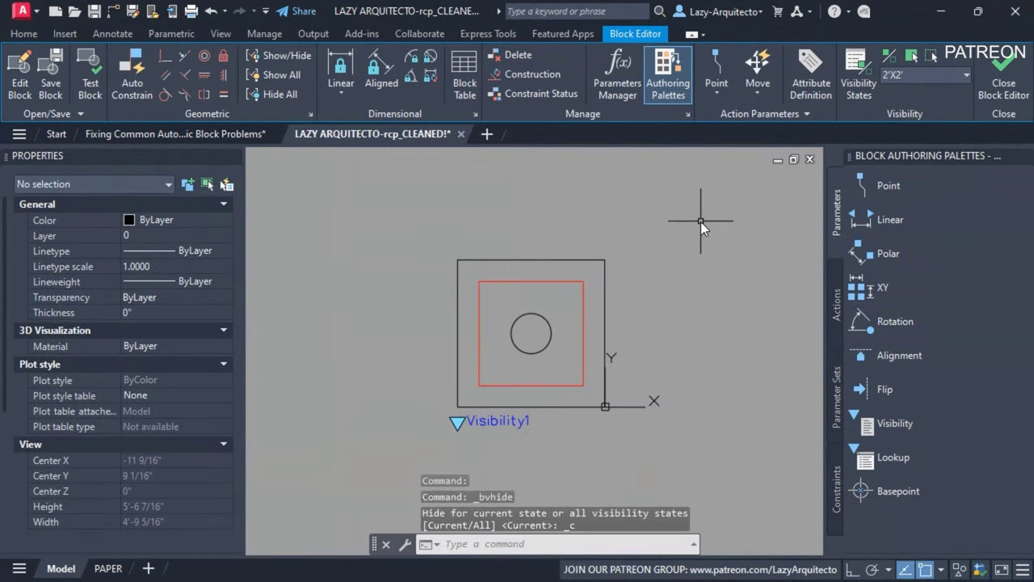
Compare the 2'X2'-EM, 2'X4' and 2'X2' visibility states to check which of them include the flip parameter
left_click(901, 75)
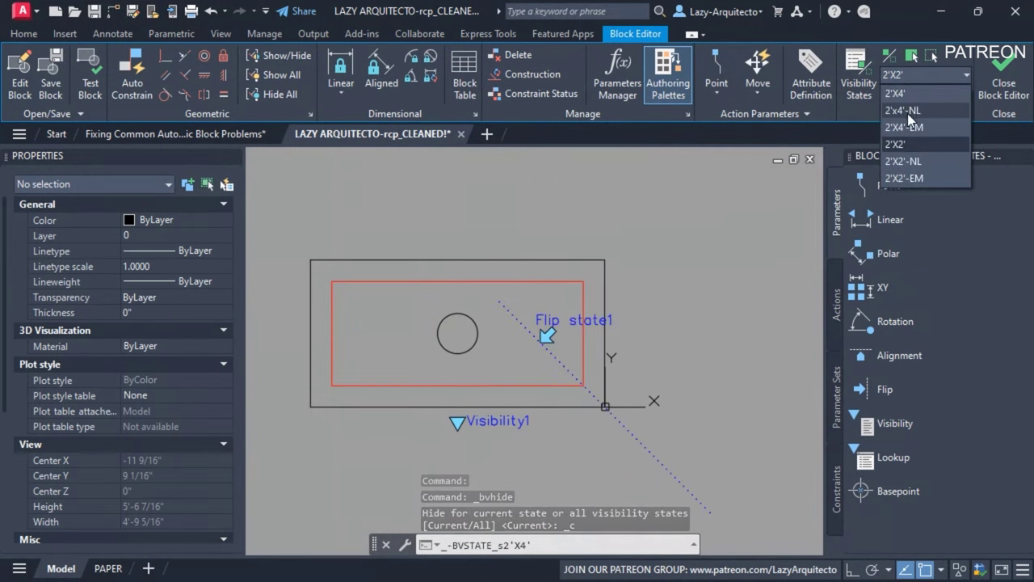
left_click(904, 178)
left_click(898, 74)
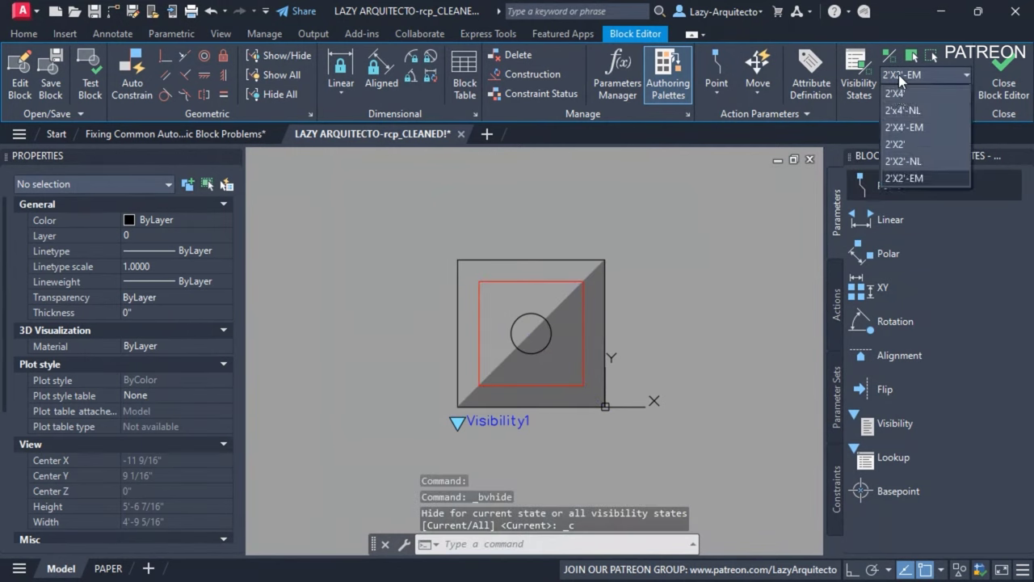
left_click(901, 91)
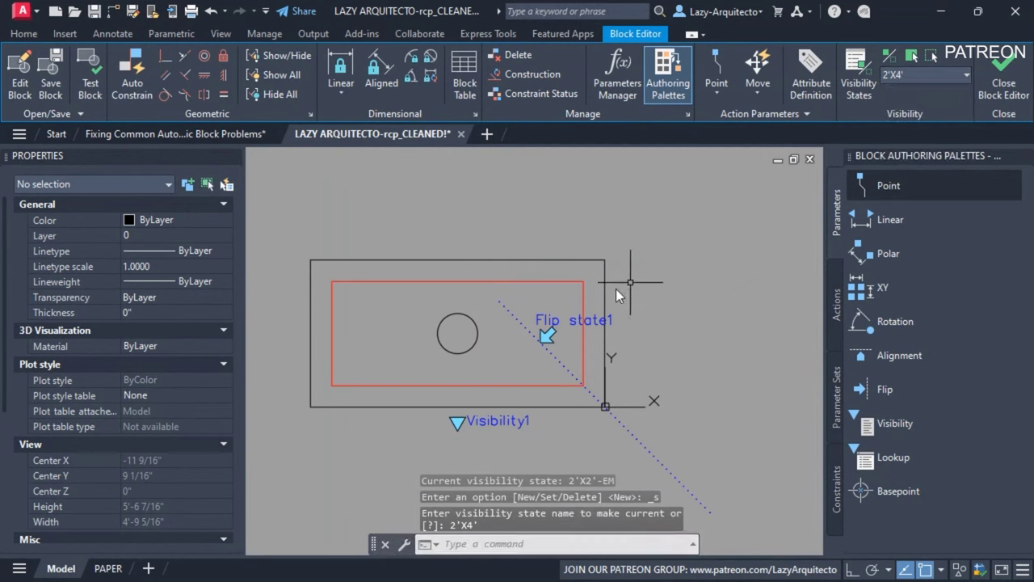
left_click(899, 74)
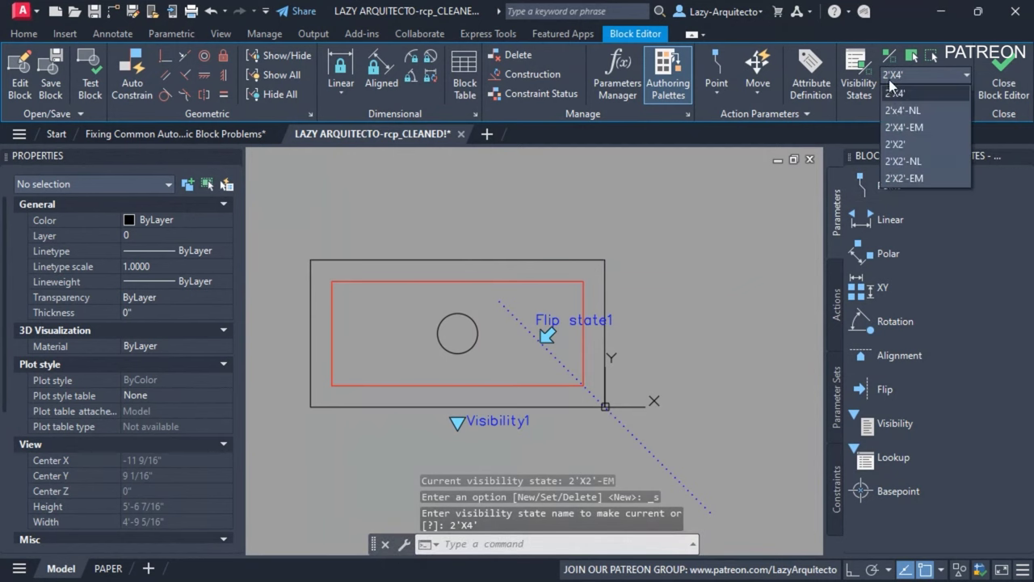
left_click(896, 145)
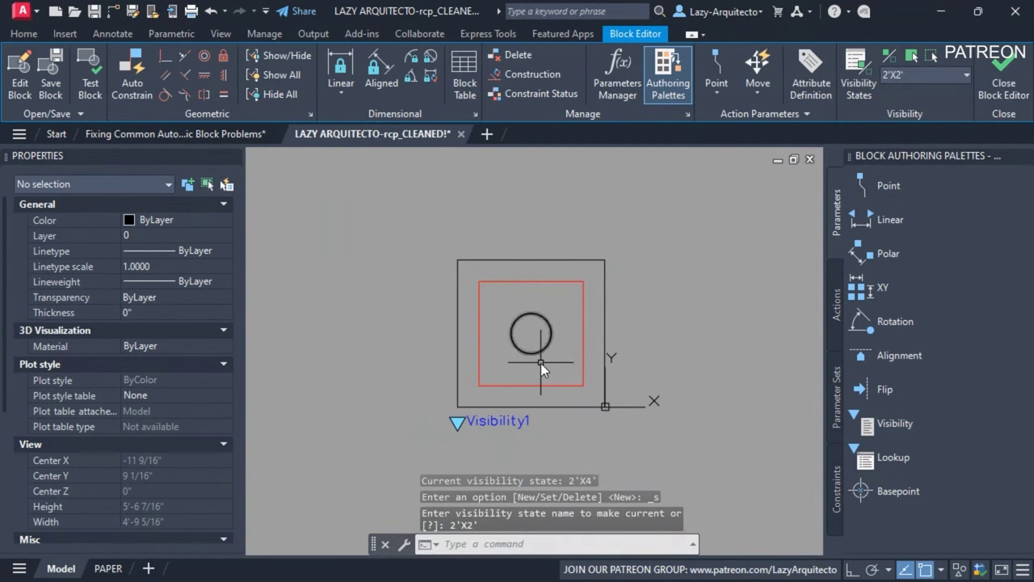
Close the Block Editor saving the parameter changes, and check the grips of the troffer in the ceiling plan
left_click(1004, 72)
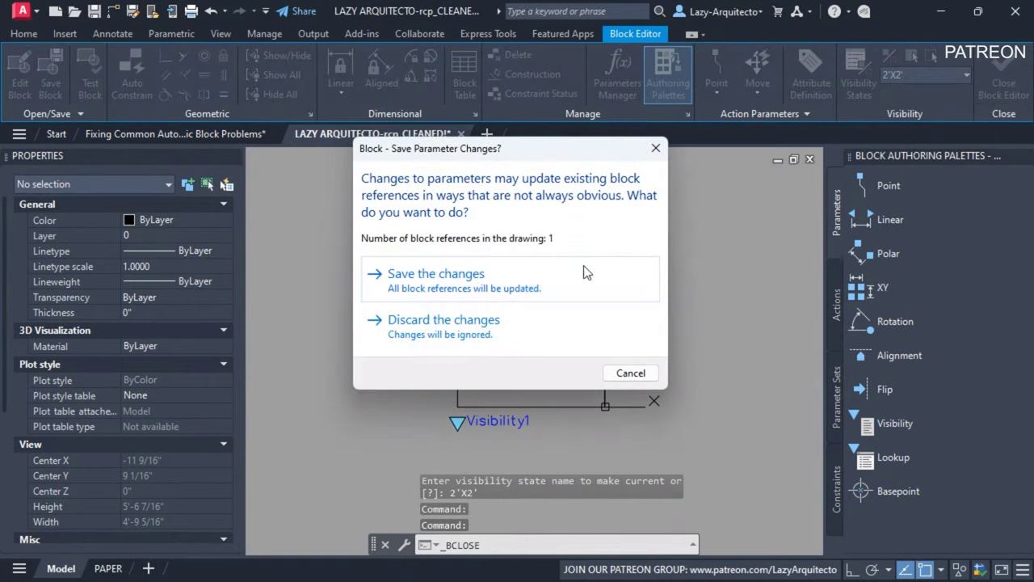
left_click(527, 279)
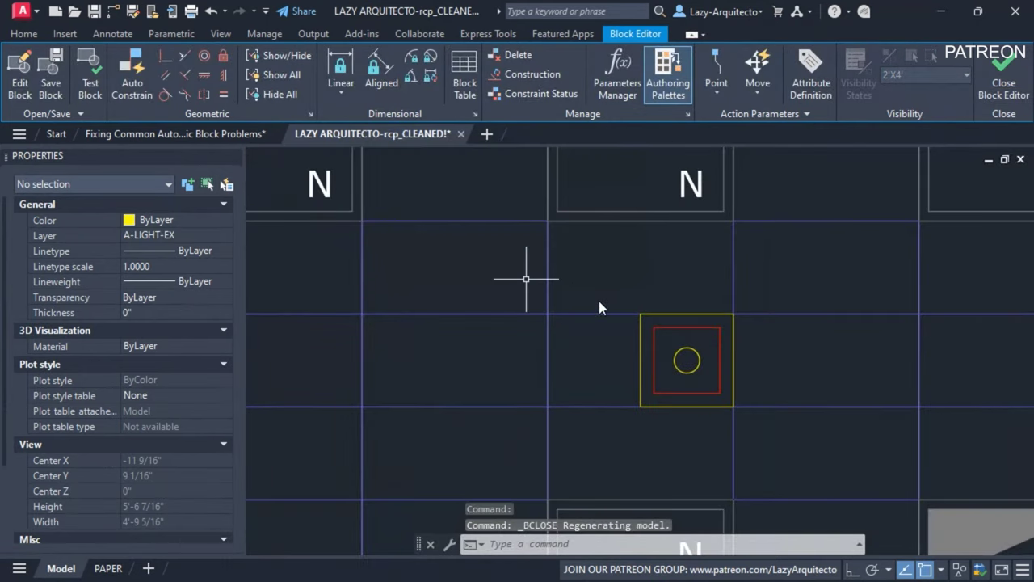
left_click(659, 331)
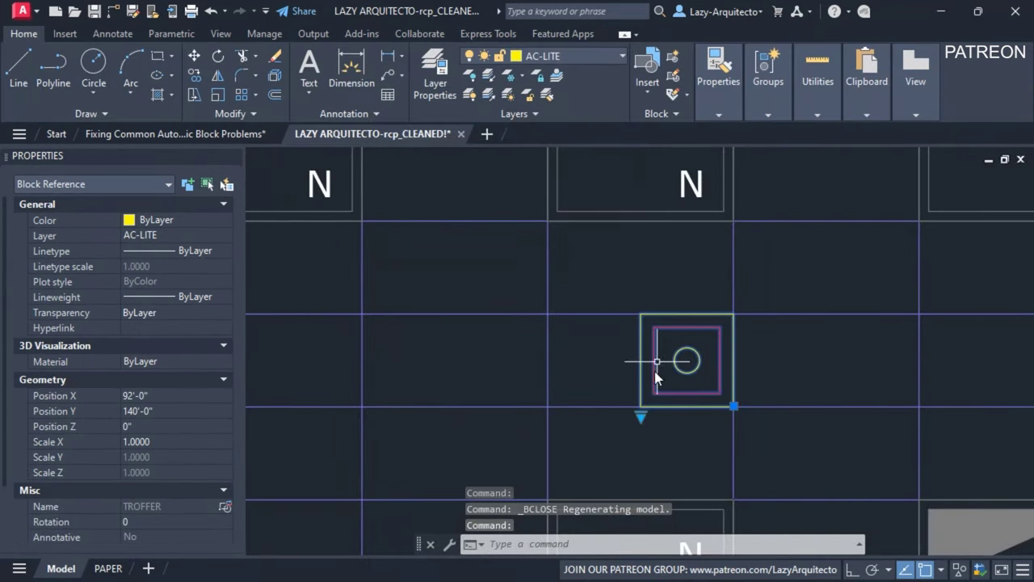
left_click(643, 415)
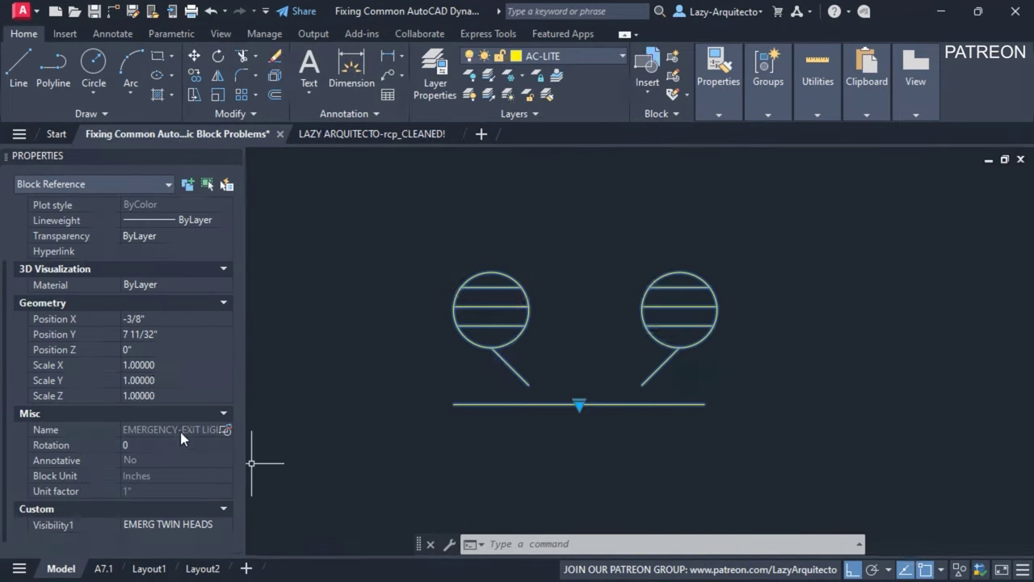
Switch the emergency exit light block to BATTERY PACK and then to BATTERY PACK HEADS ON SIDE
left_click(580, 405)
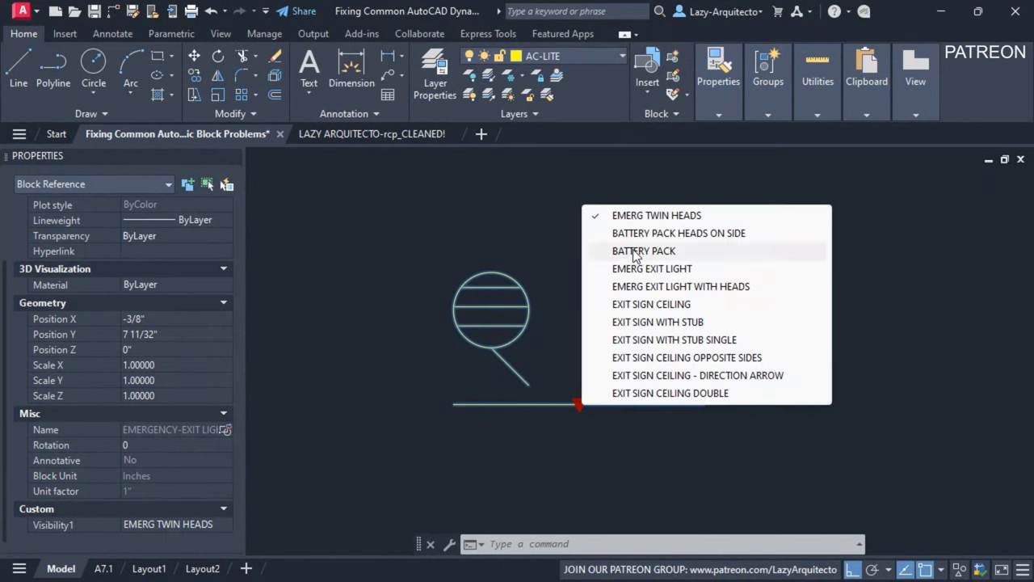
left_click(635, 251)
left_click(578, 408)
left_click(677, 235)
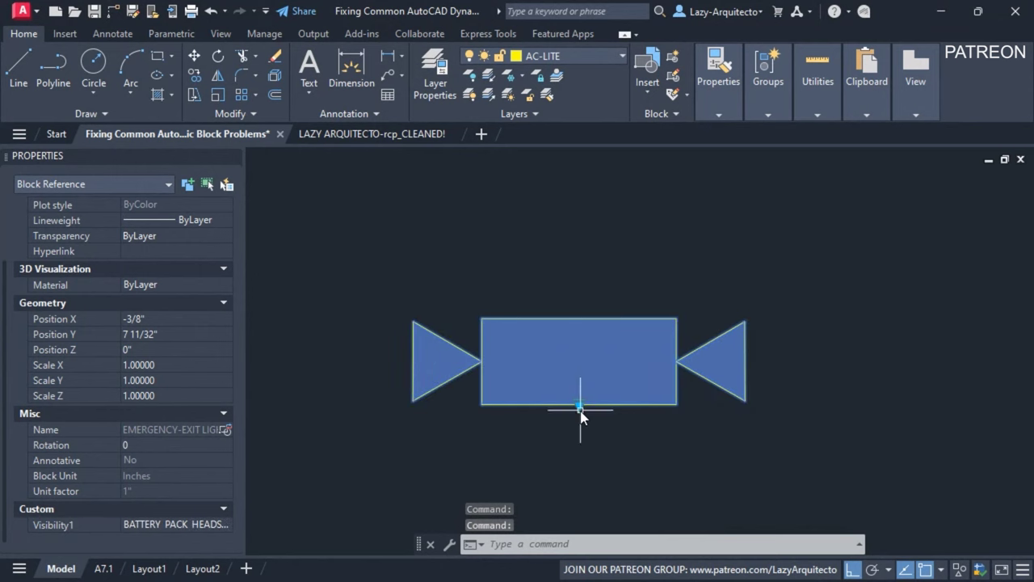
left_click(579, 411)
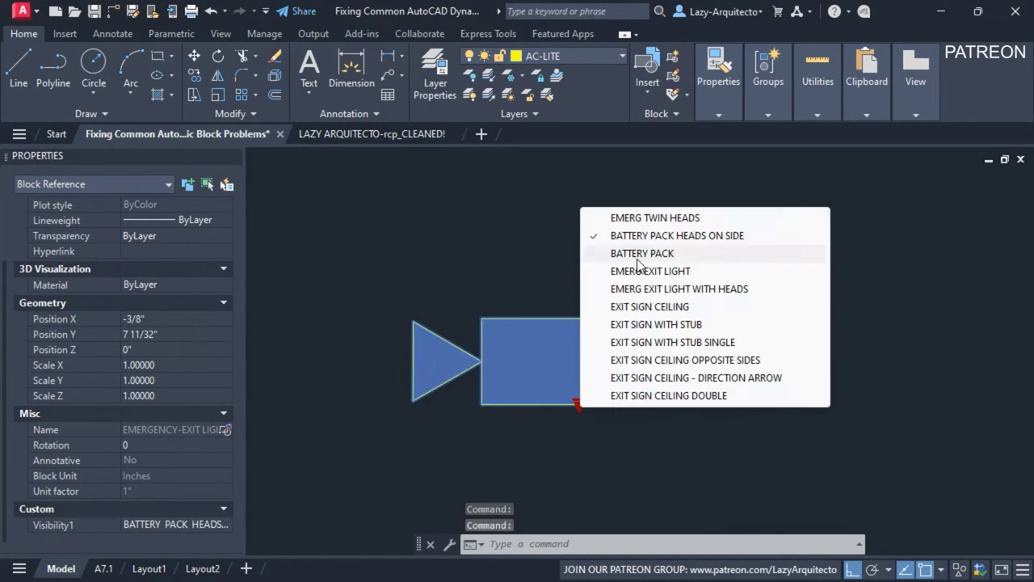
left_click(554, 304)
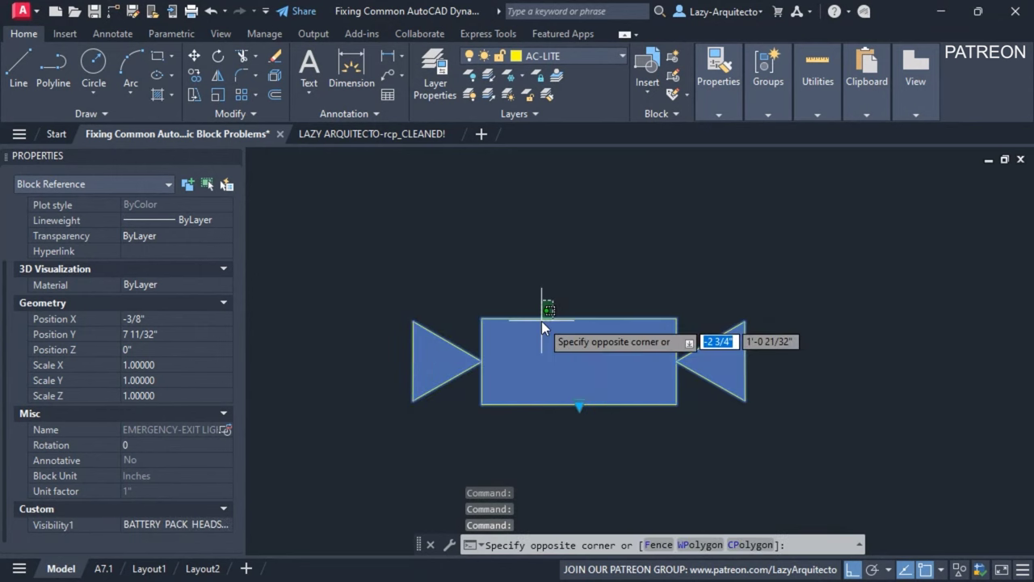
Reset the emergency exit light block to its default visibility state
right_click(541, 320)
right_click(519, 322)
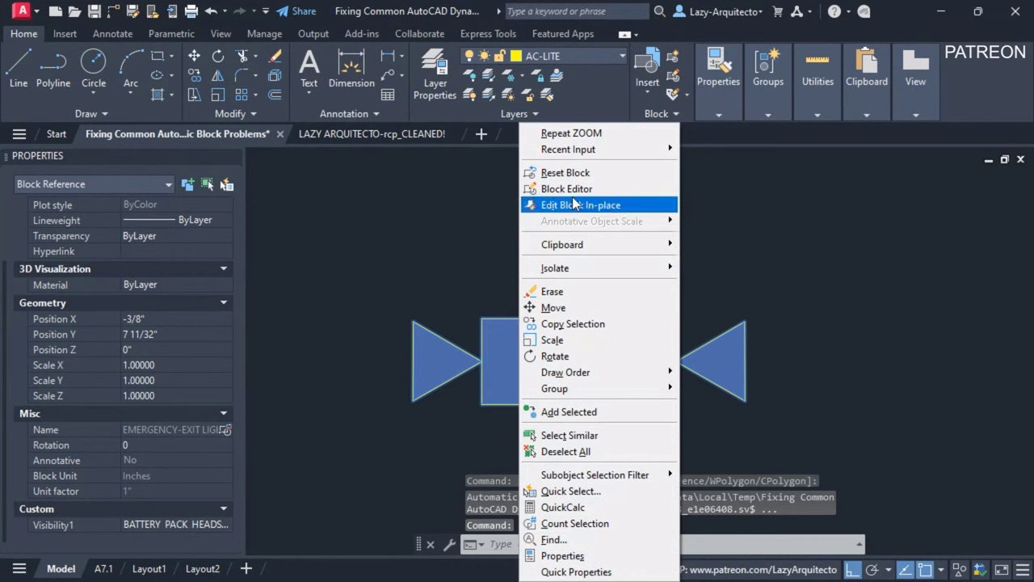
left_click(566, 173)
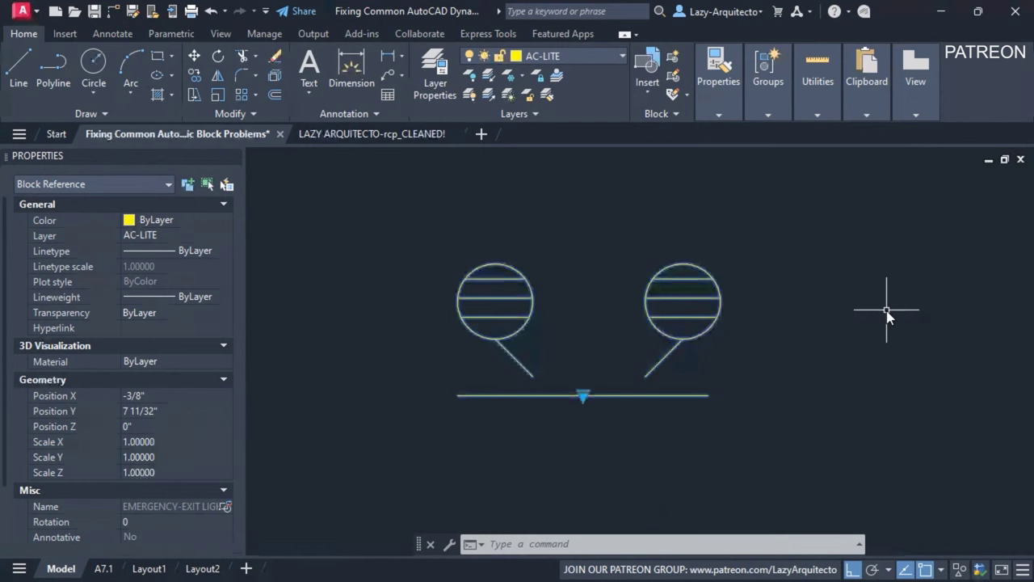
Examine the visibility options of the emergency exit light block and how easily its grip can be reached at different zoom levels
scroll(606, 315, "down", 3)
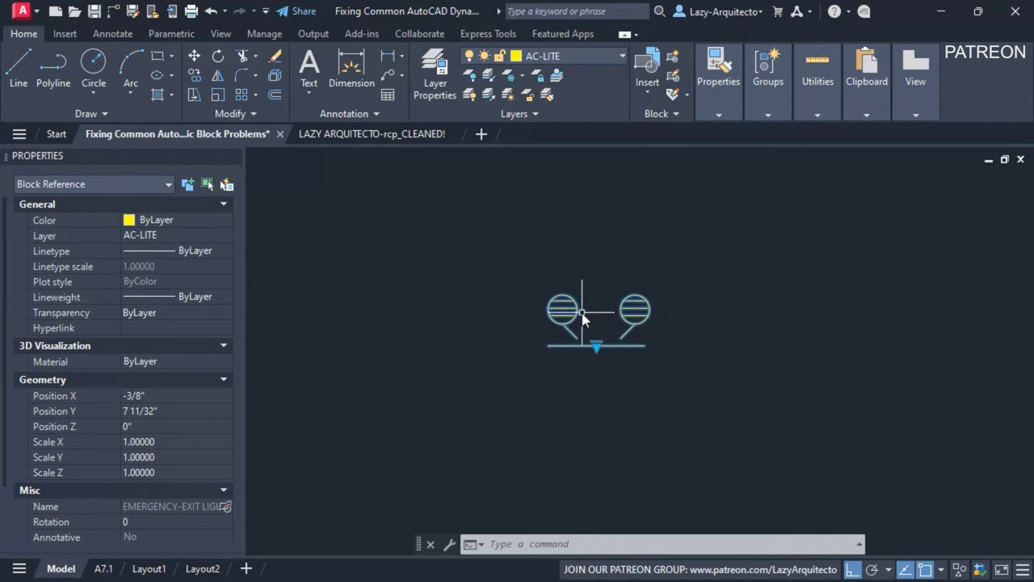
scroll(583, 319, "up", 4)
scroll(596, 351, "down", 5)
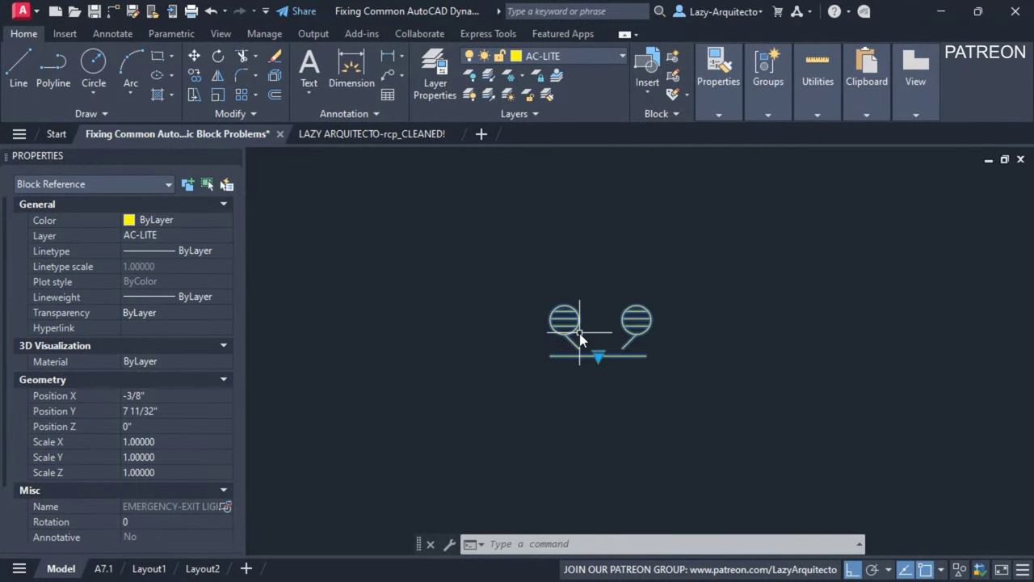
scroll(597, 355, "up", 1)
left_click(597, 352)
left_click(738, 330)
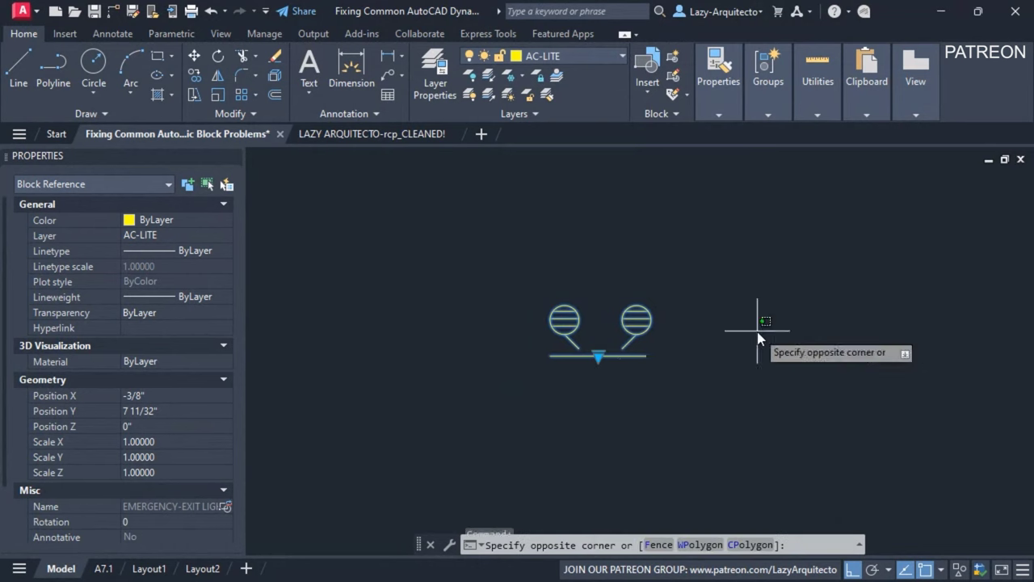
left_click(599, 354)
left_click(719, 334)
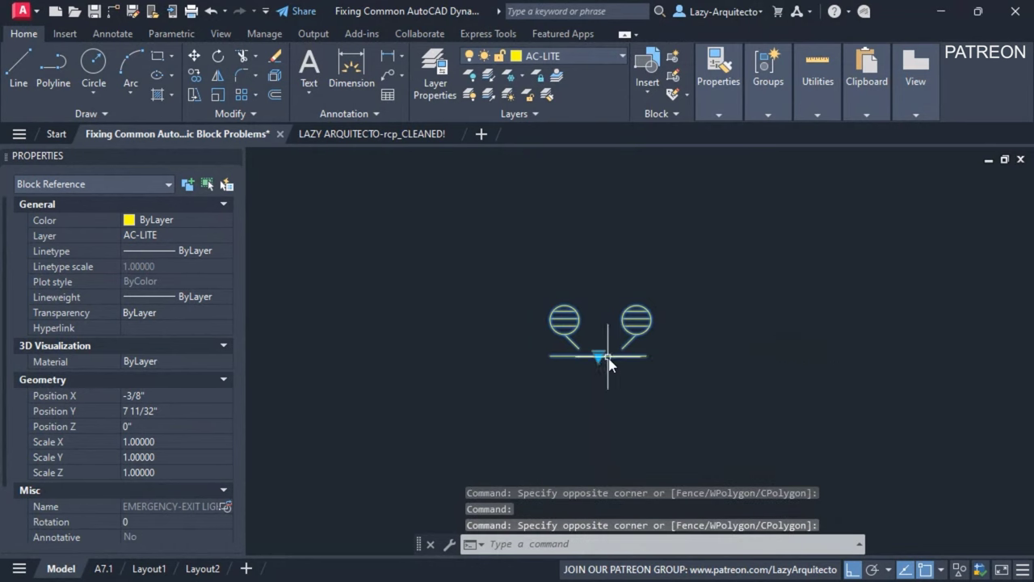
Check at different zoom levels whether the emergency light block's insertion point can be picked beneath its visibility grip
left_click(599, 356)
left_click(687, 348)
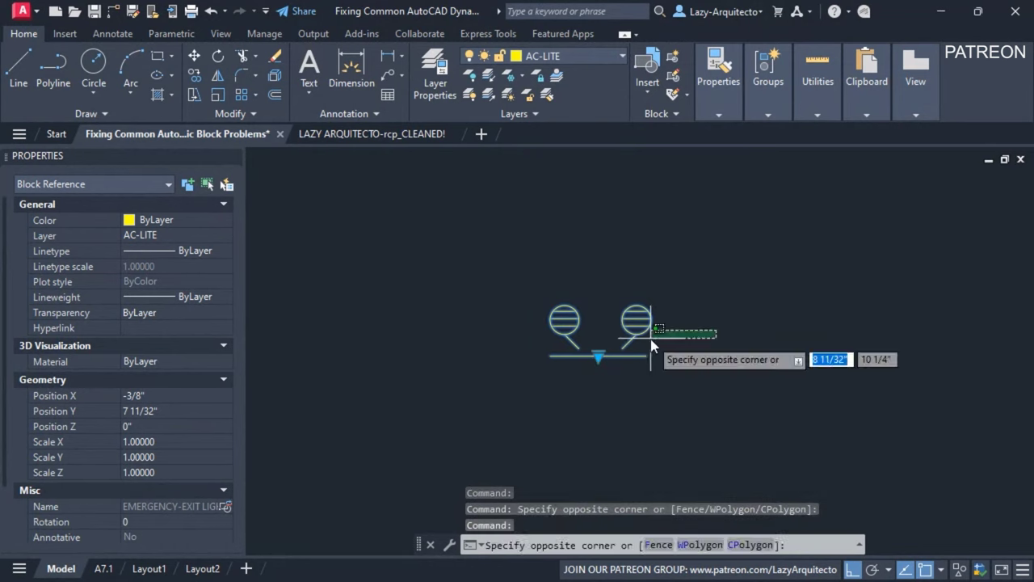
key("Escape")
scroll(600, 315, "down", 5)
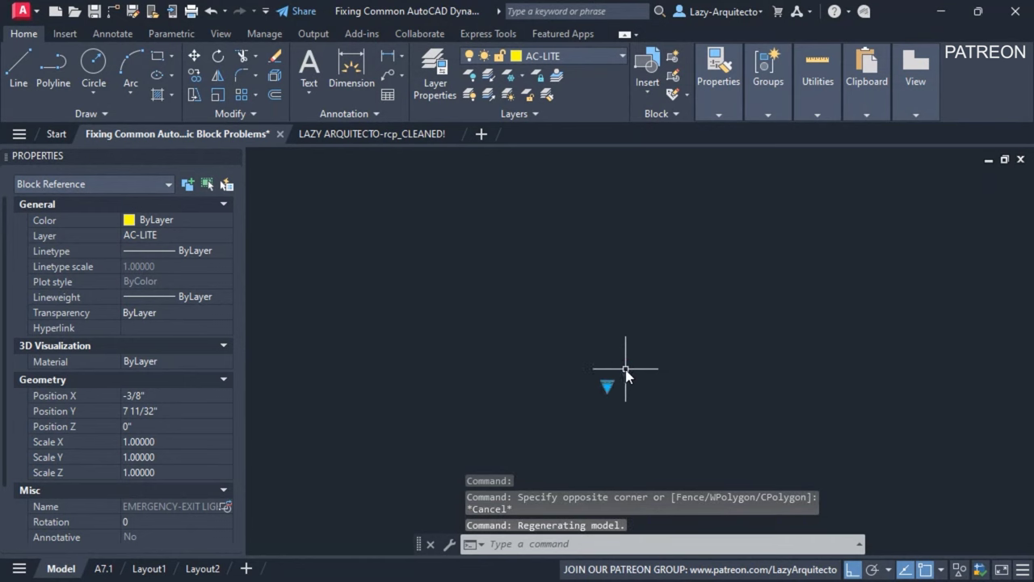
scroll(688, 336, "up", 5)
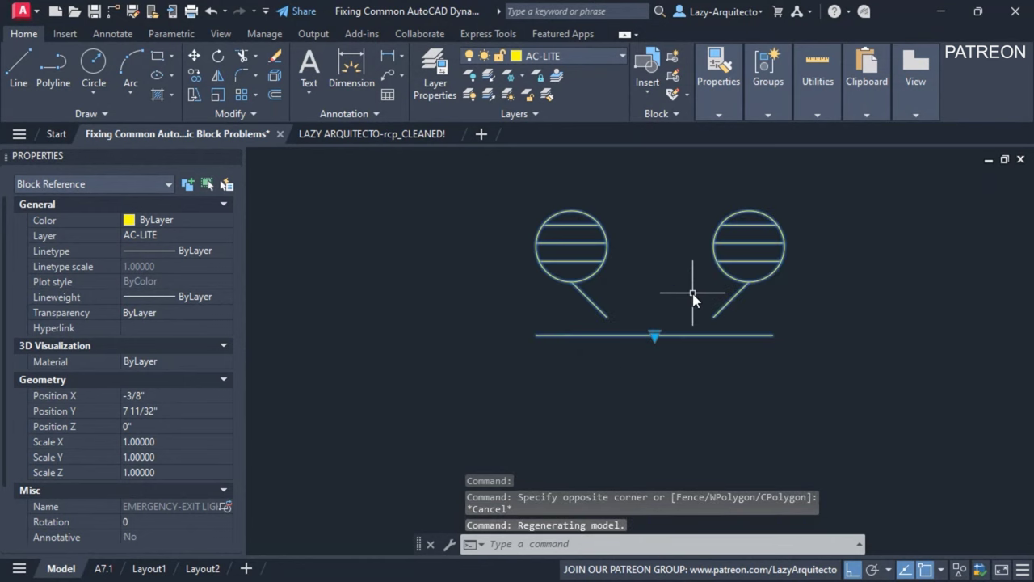
type("M")
key("Return")
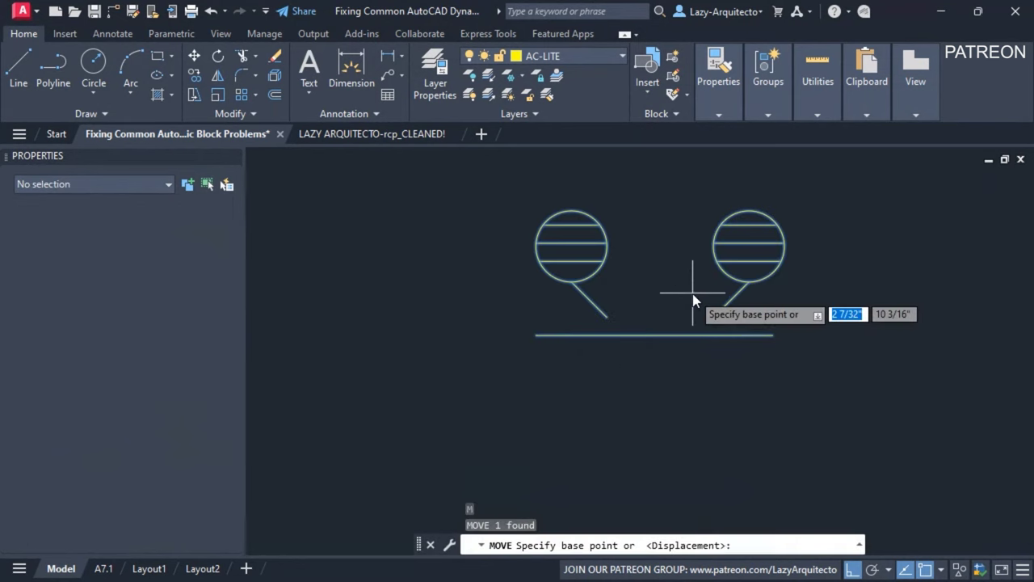
left_click(668, 338)
scroll(614, 339, "down", 3)
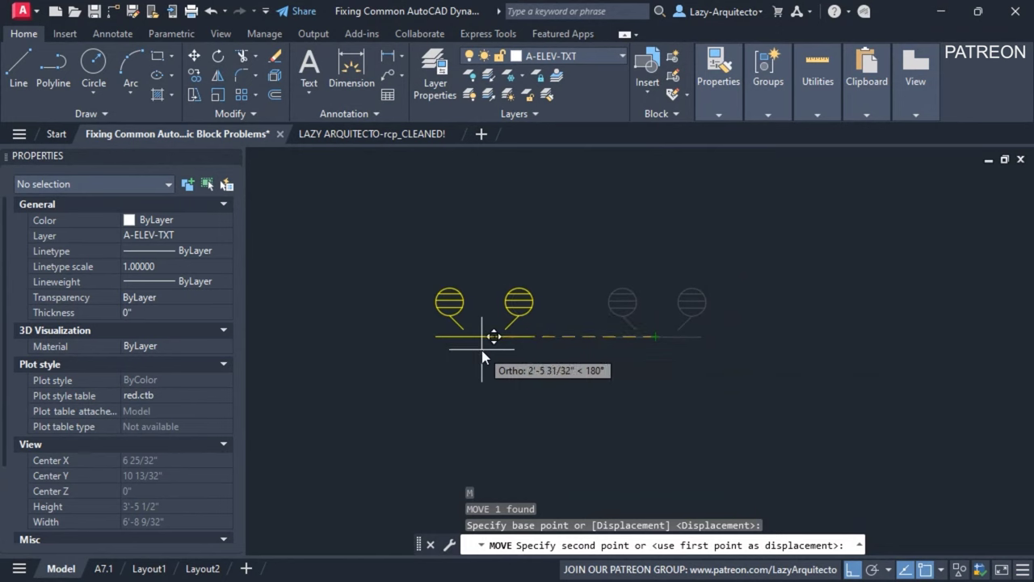
key("Escape")
Reselect the emergency light block and test picking the grip where the visibility parameter and the insertion point coincide
left_click(639, 336)
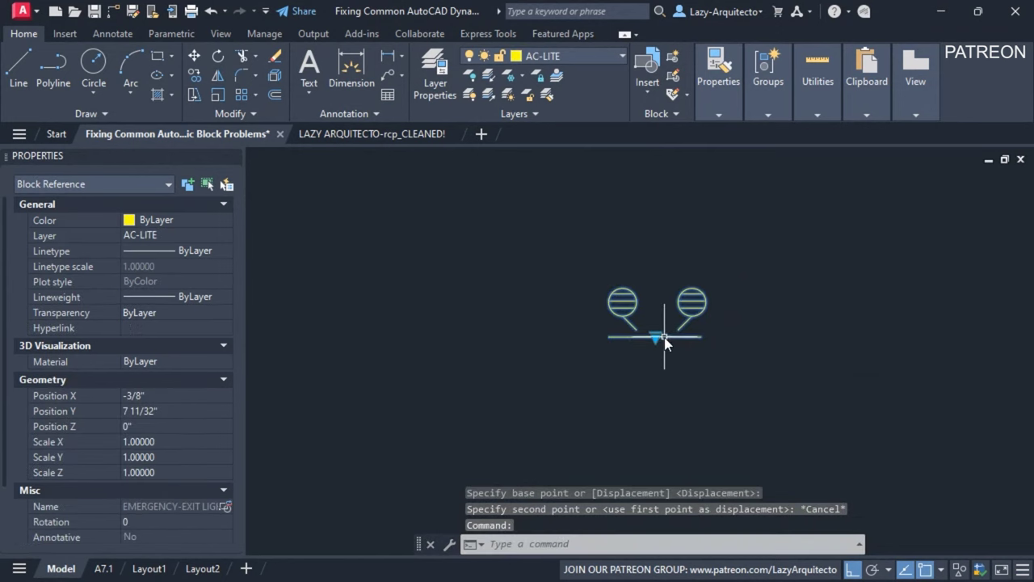
scroll(640, 337, "up", 4)
scroll(598, 339, "down", 2)
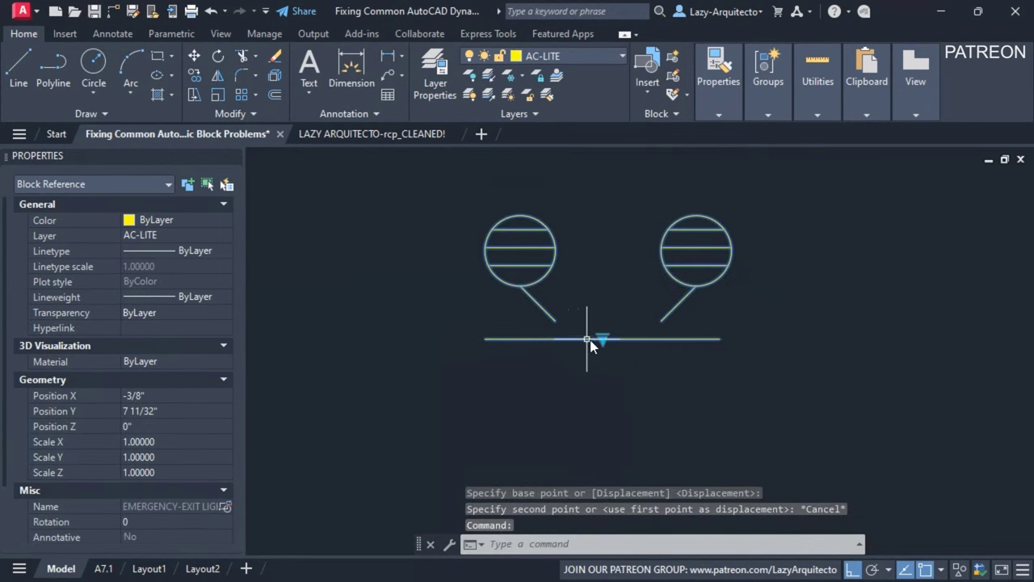
left_click(602, 337)
left_click(603, 338)
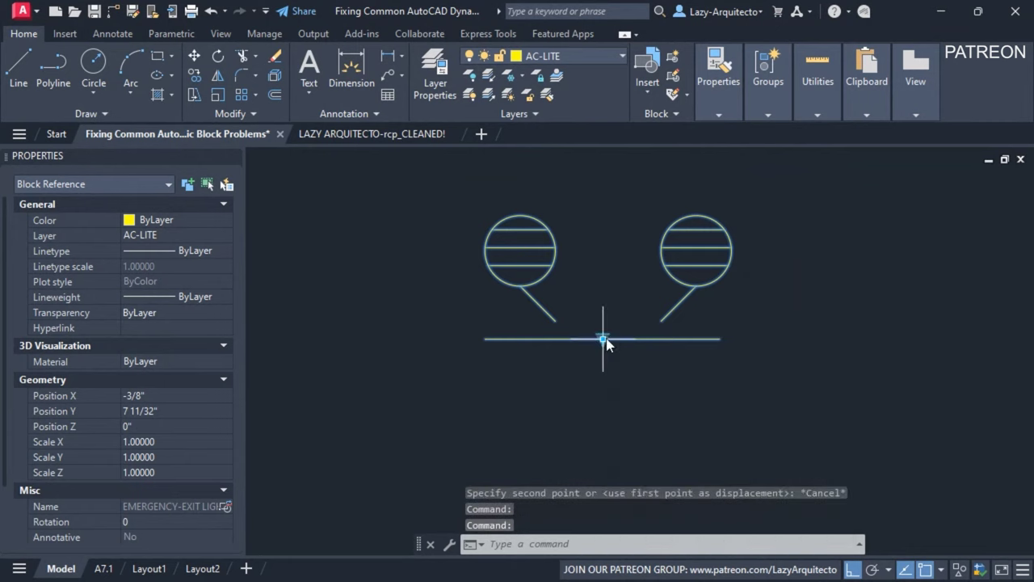
left_click(603, 338)
scroll(556, 376, "down", 2)
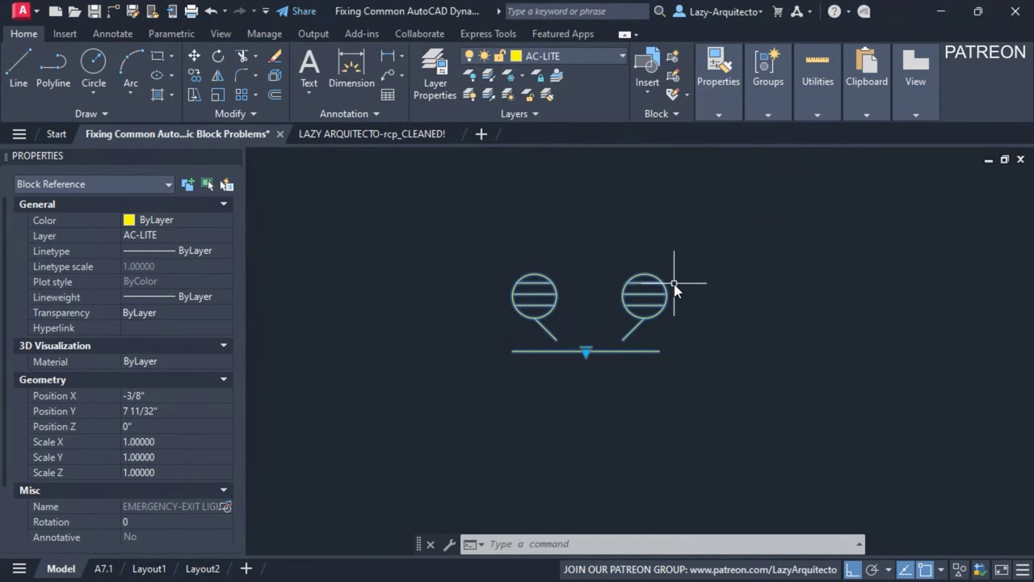
Open the emergency exit light block in the Block Editor
mouse_move(674, 287)
middle_mouse_down()
mouse_move(635, 289)
mouse_move(616, 331)
middle_mouse_up()
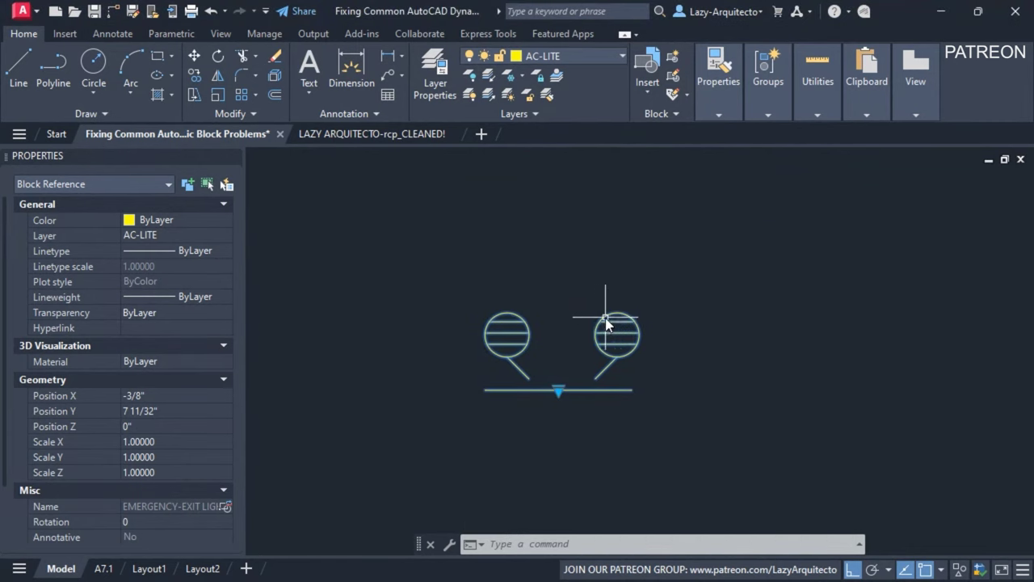
right_click(605, 318)
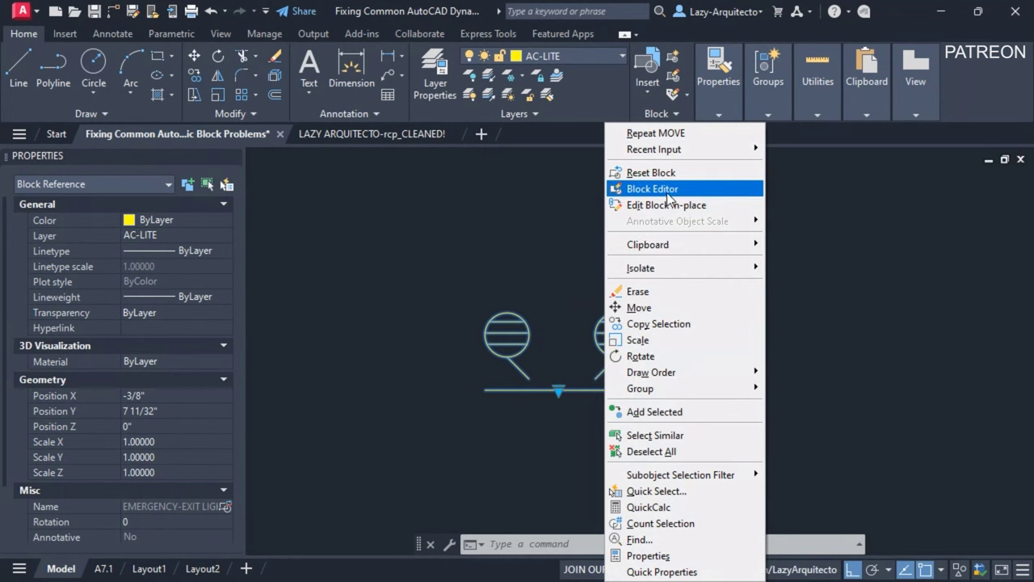
left_click(652, 189)
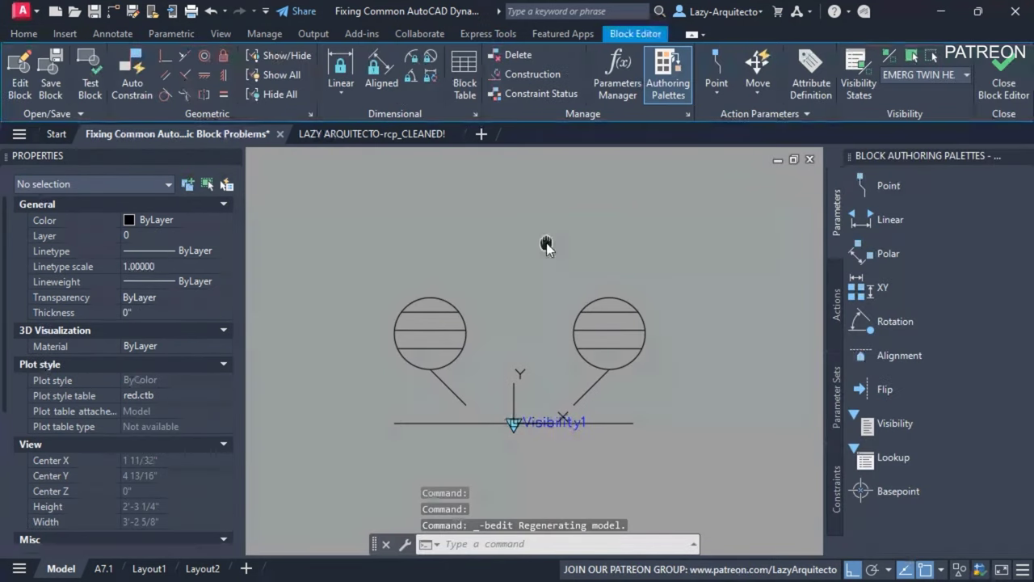
Inspect the visibility parameter's placement at the block origin, and display the geometry hidden in the current state as dimmed objects
scroll(561, 408, "up", 2)
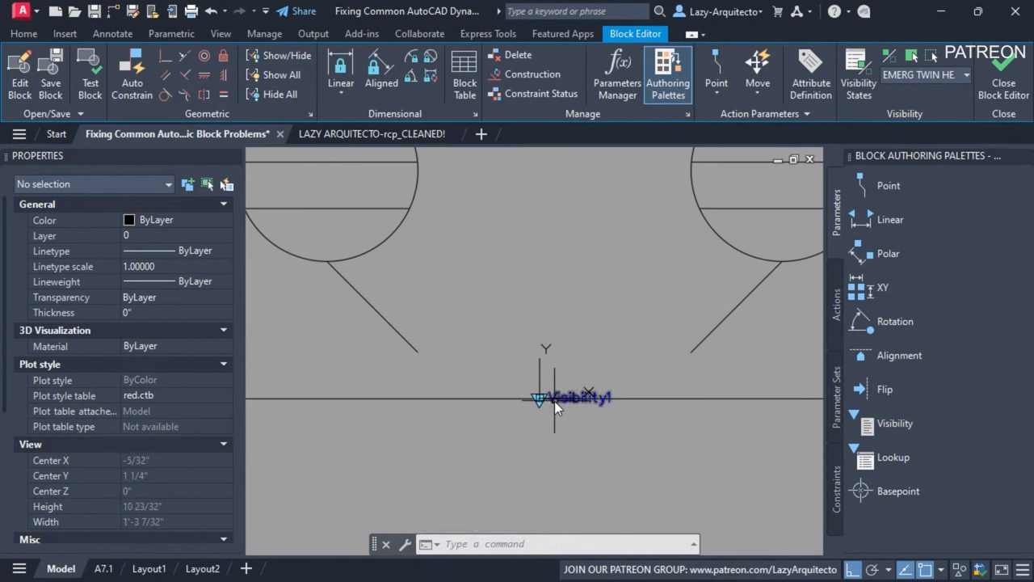
left_click(555, 403)
scroll(525, 433, "down", 3)
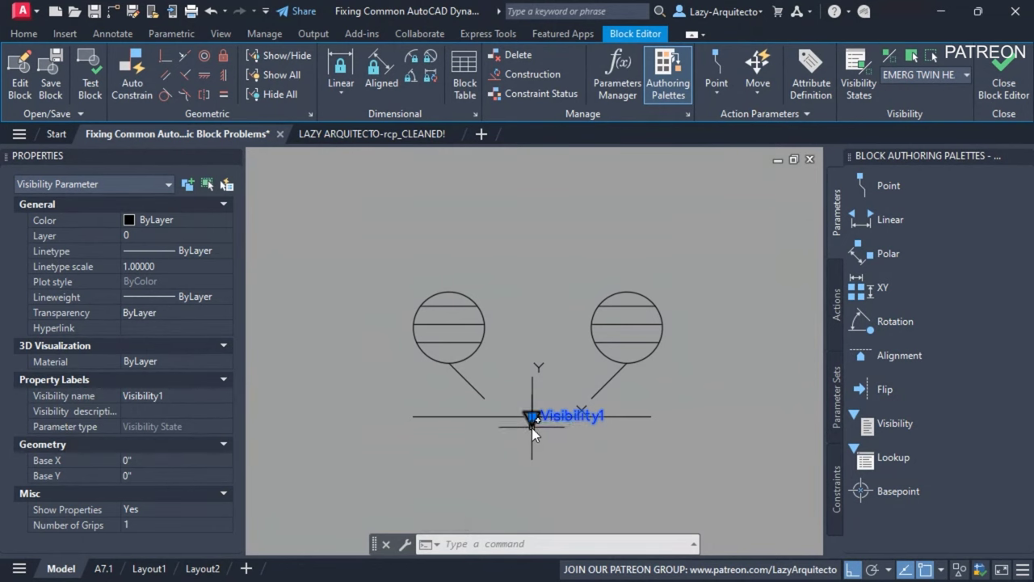
scroll(530, 428, "up", 4)
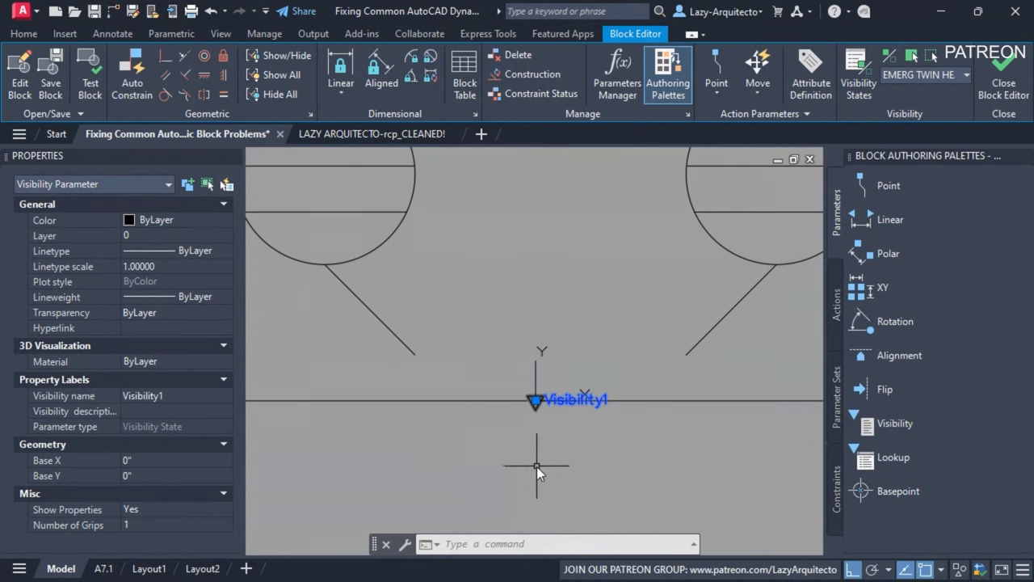
scroll(546, 459, "down", 5)
scroll(541, 431, "up", 3)
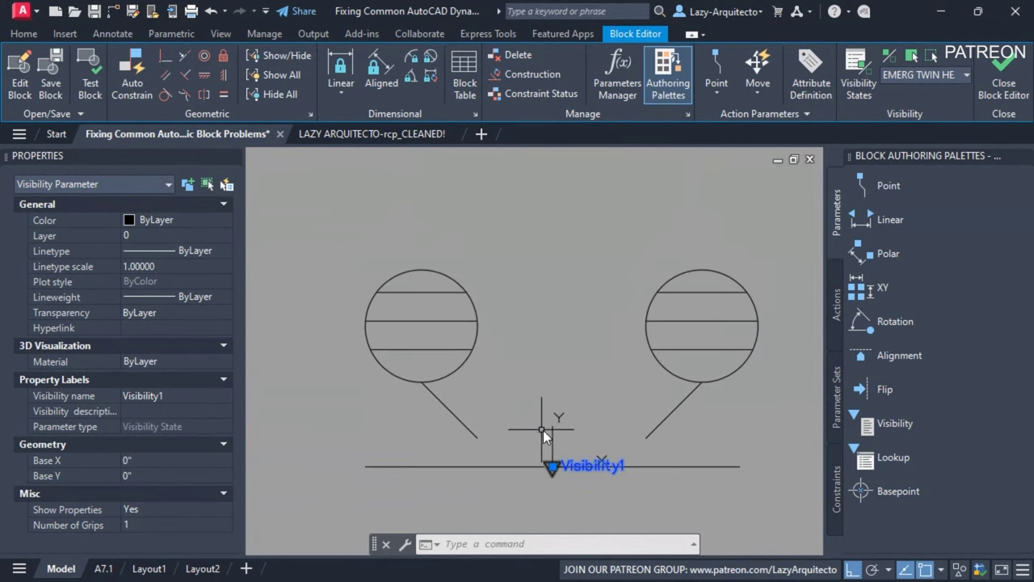
left_click(894, 55)
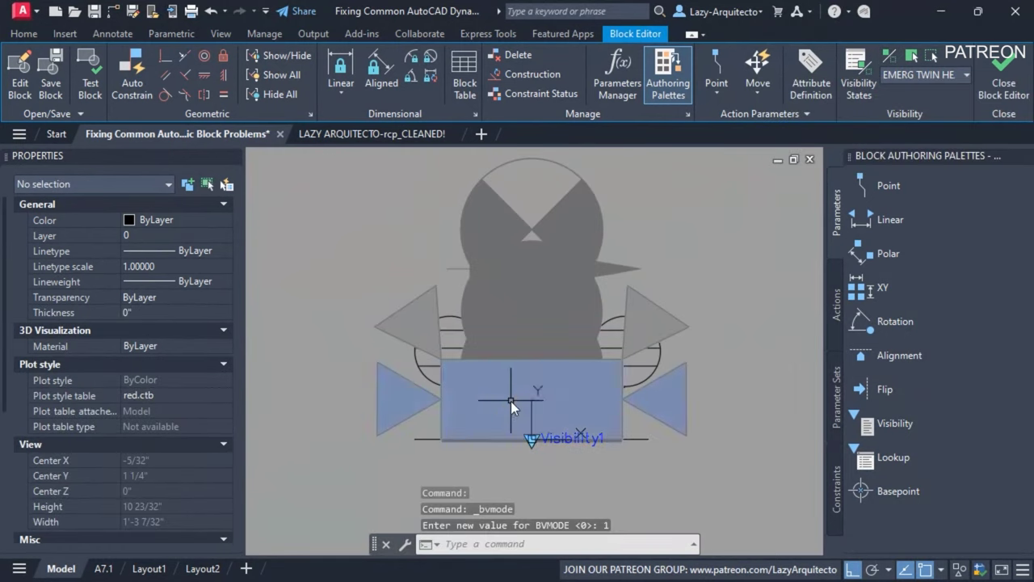
key("Escape")
Move the Visibility1 parameter from the block origin to the outer upper corner of the lower right-hand triangle
left_click(576, 436)
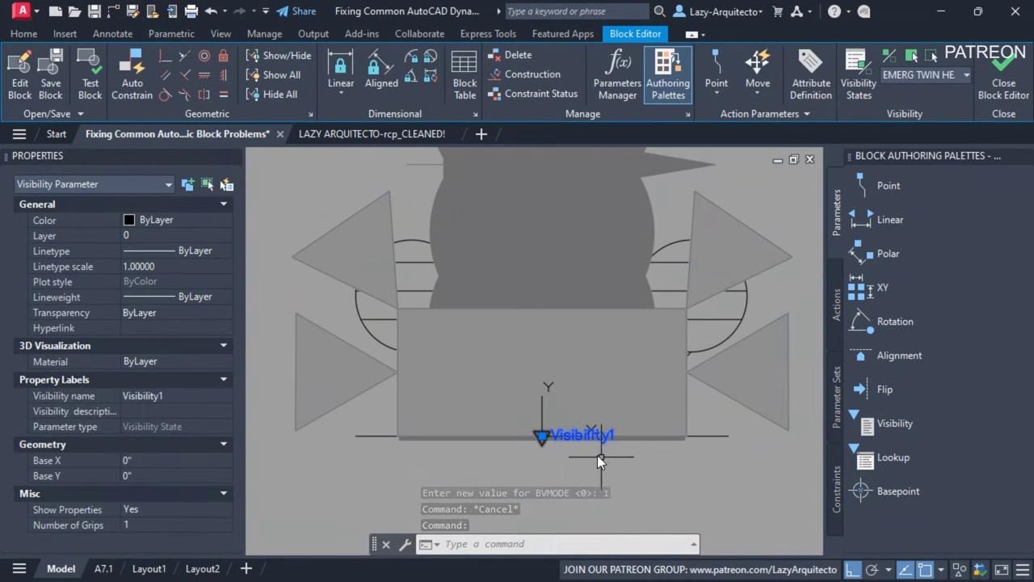
left_click(542, 437)
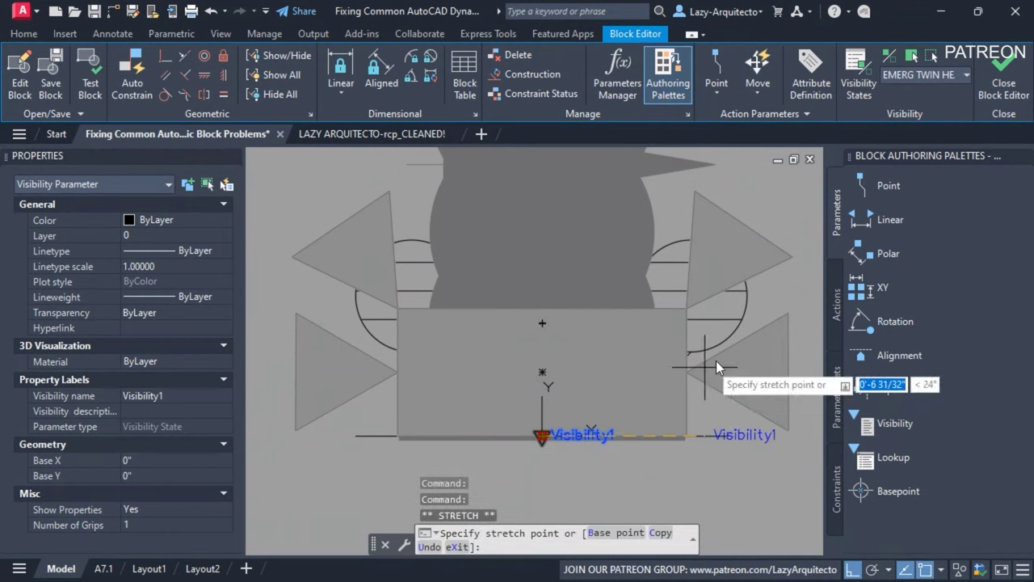
left_click(788, 312)
mouse_move(732, 431)
middle_mouse_down()
mouse_move(735, 445)
mouse_move(703, 440)
middle_mouse_up()
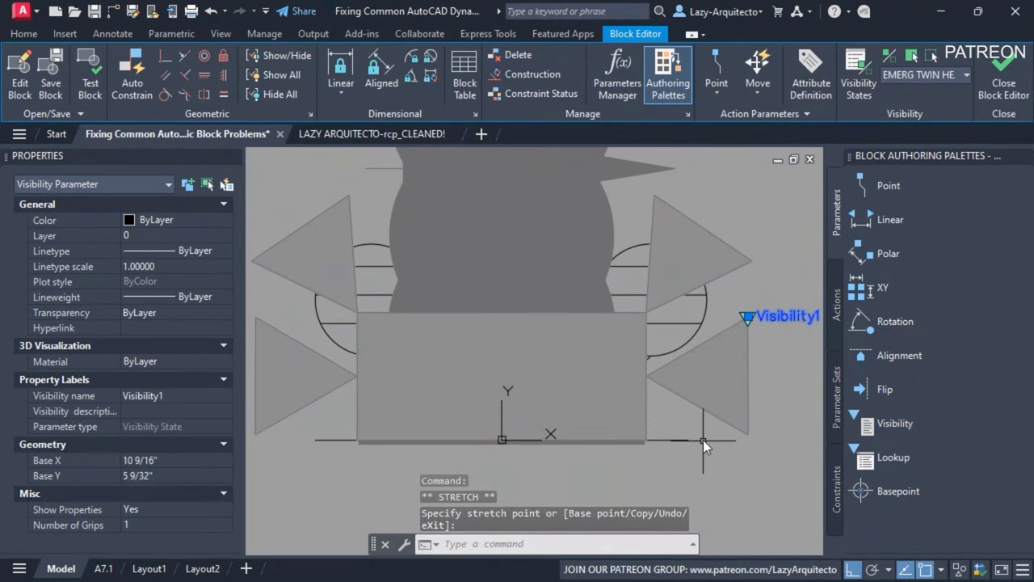
Relocate the Visibility1 parameter to the midpoint of the rectangle's top edge, directly above the block origin
left_click(750, 317)
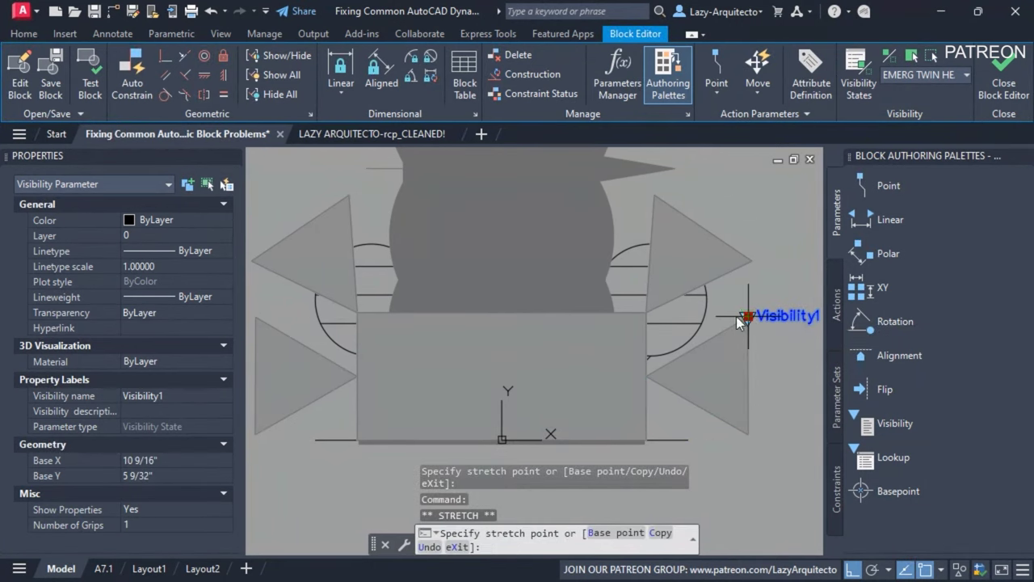
left_click(502, 310)
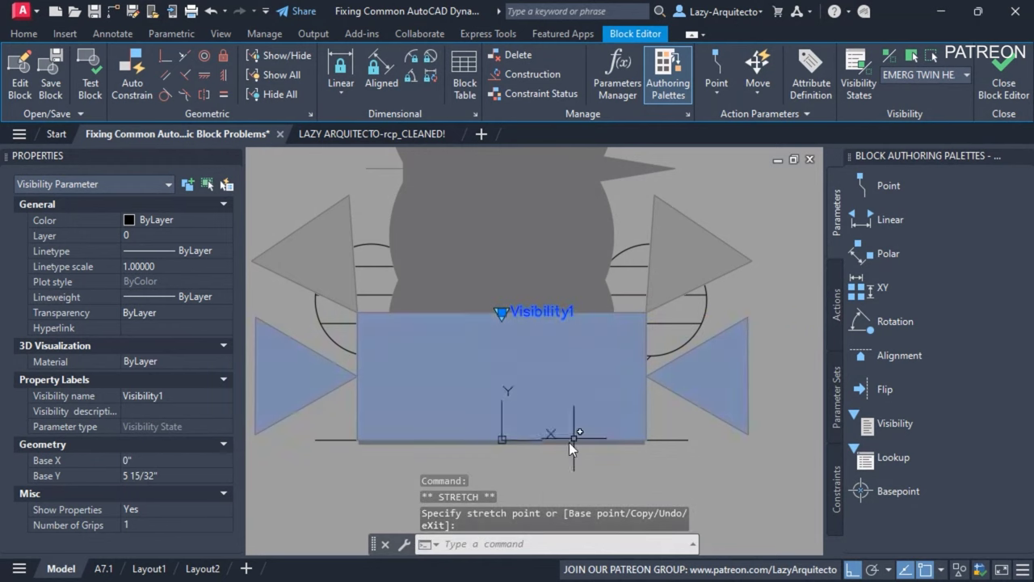
middle_click_drag(551, 460, 565, 446)
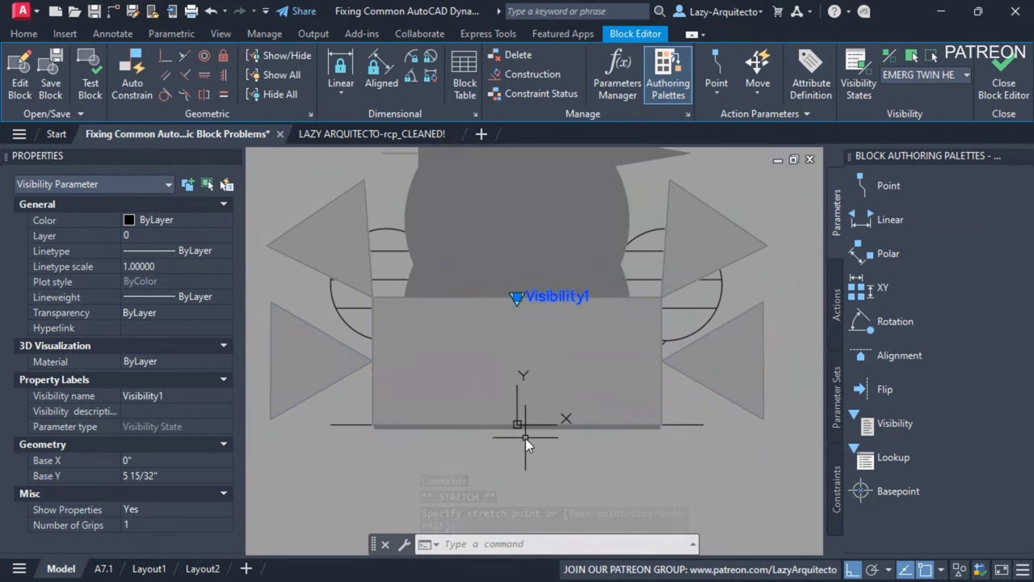
scroll(579, 439, "down", 2)
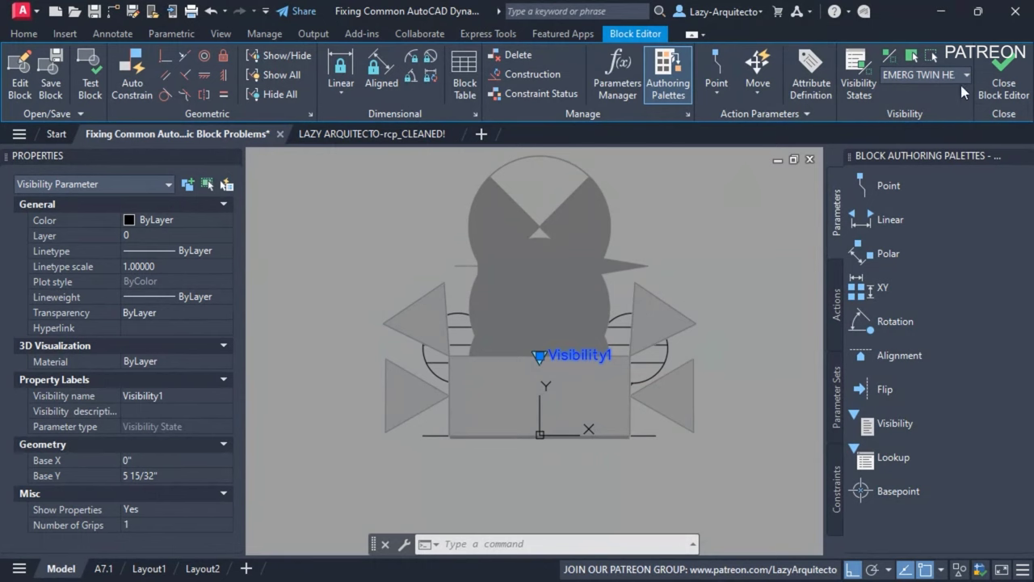
Close the Block Editor saving the parameter changes, keeping the emergency light block selected in the drawing
left_click(990, 89)
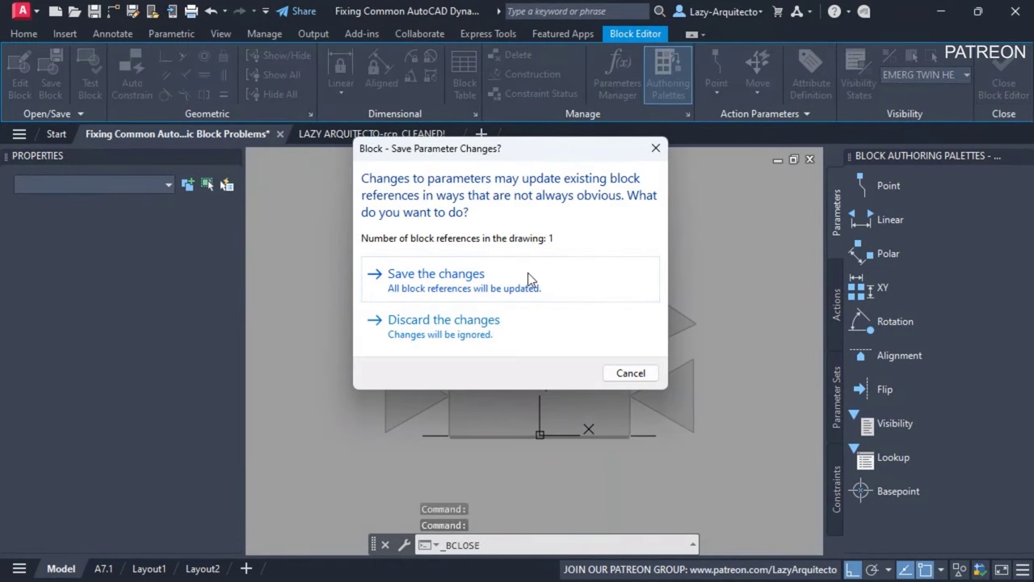
left_click(528, 273)
left_click(532, 315)
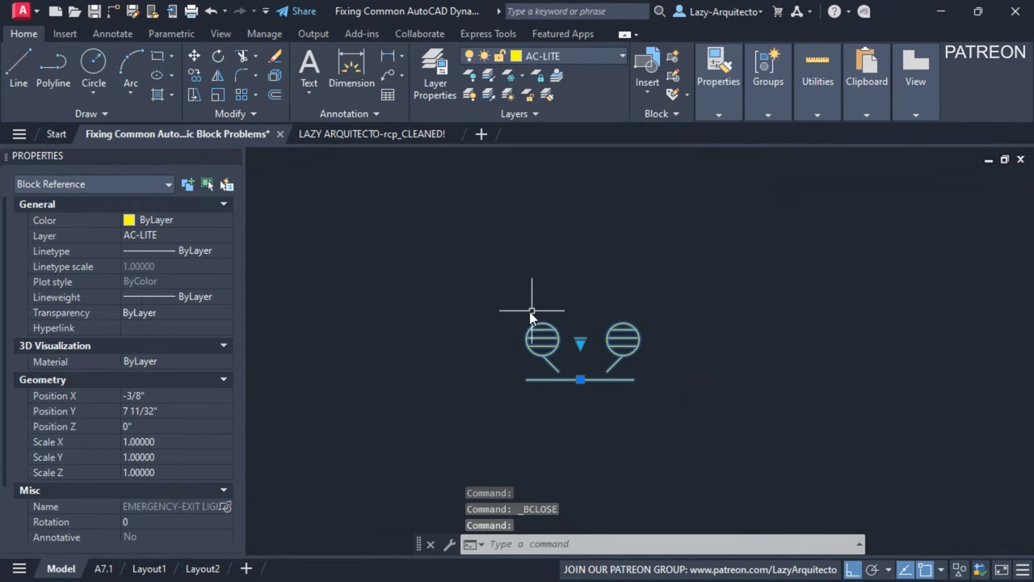
Move the emergency light block by its insertion grip, turning Ortho off to place it diagonally up and to the right
left_click(580, 379)
scroll(581, 392, "down", 3)
key("F8")
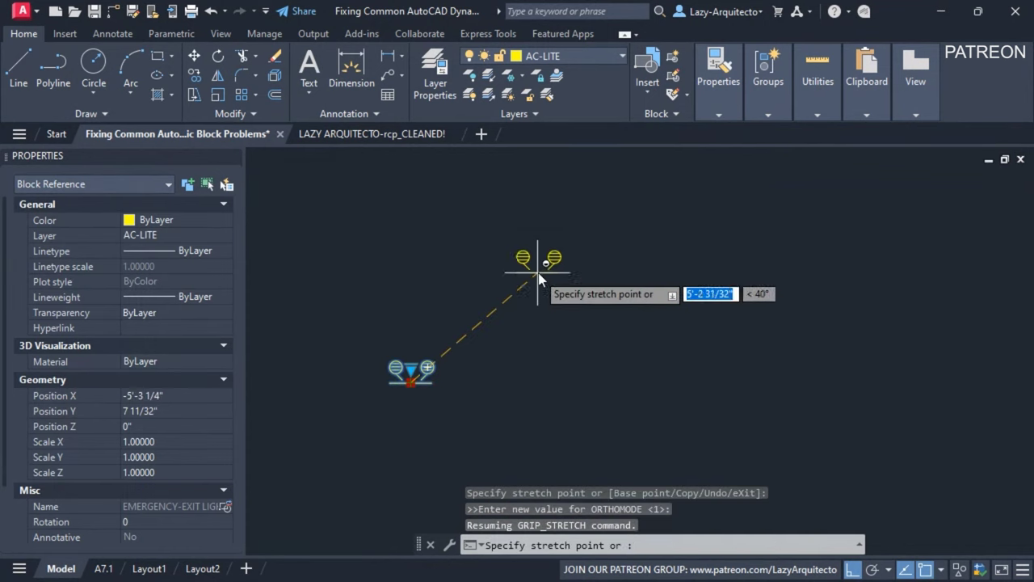
left_click(552, 282)
Open the list of visibility states from the relocated visibility grip of the emergency light block
scroll(553, 271, "up", 2)
left_click(551, 267)
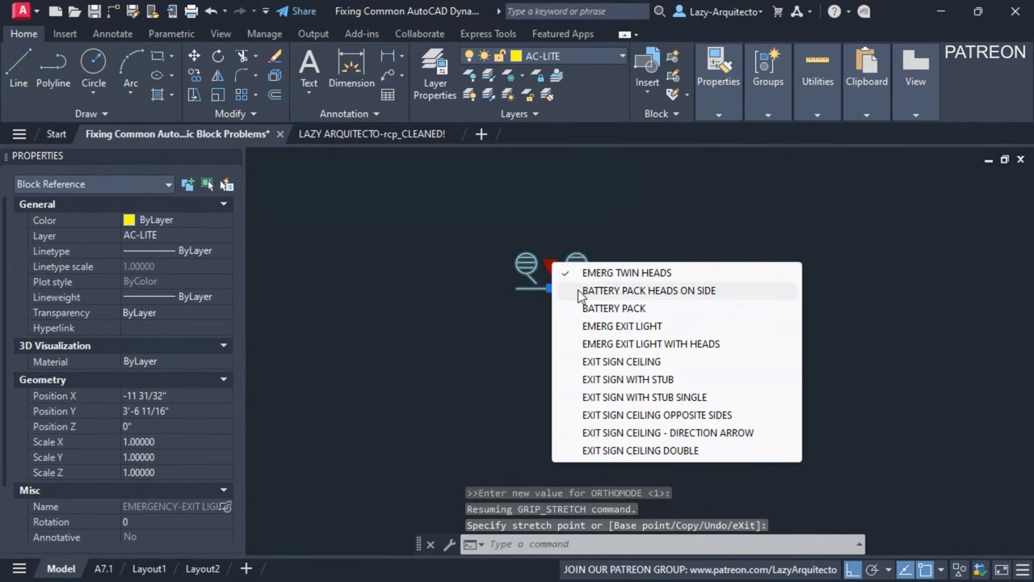